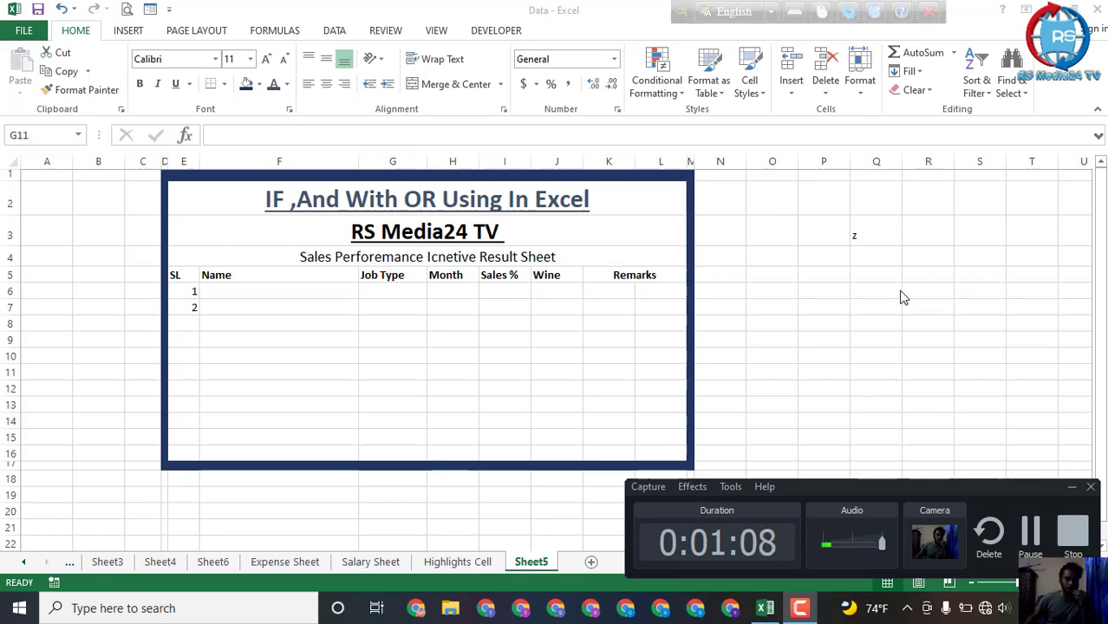
left_click(1028, 440)
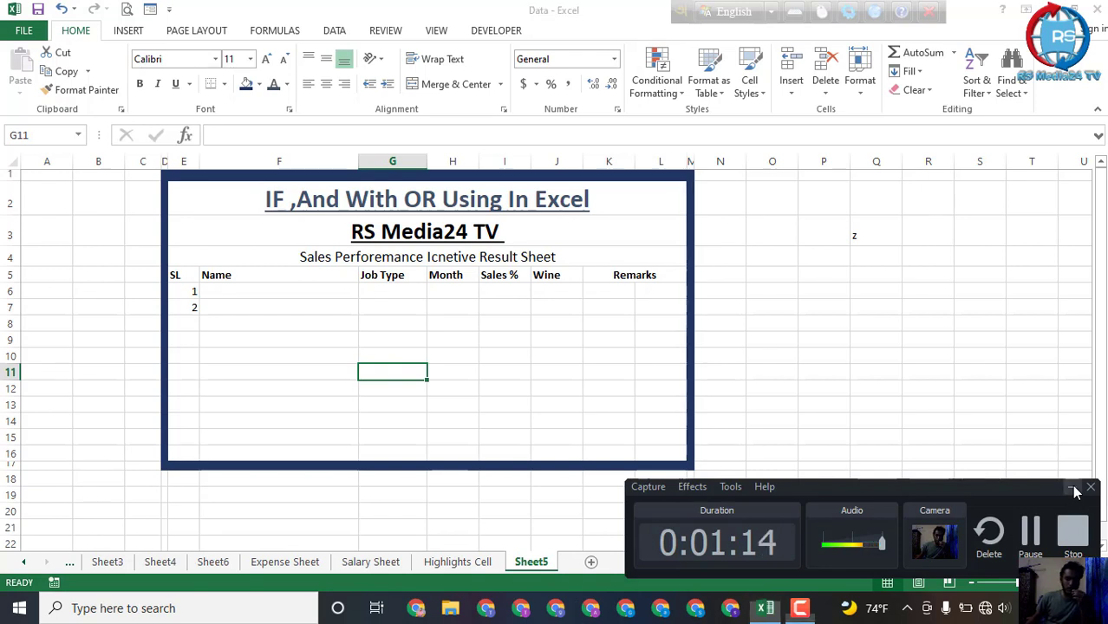
left_click(1073, 492)
left_click(251, 292)
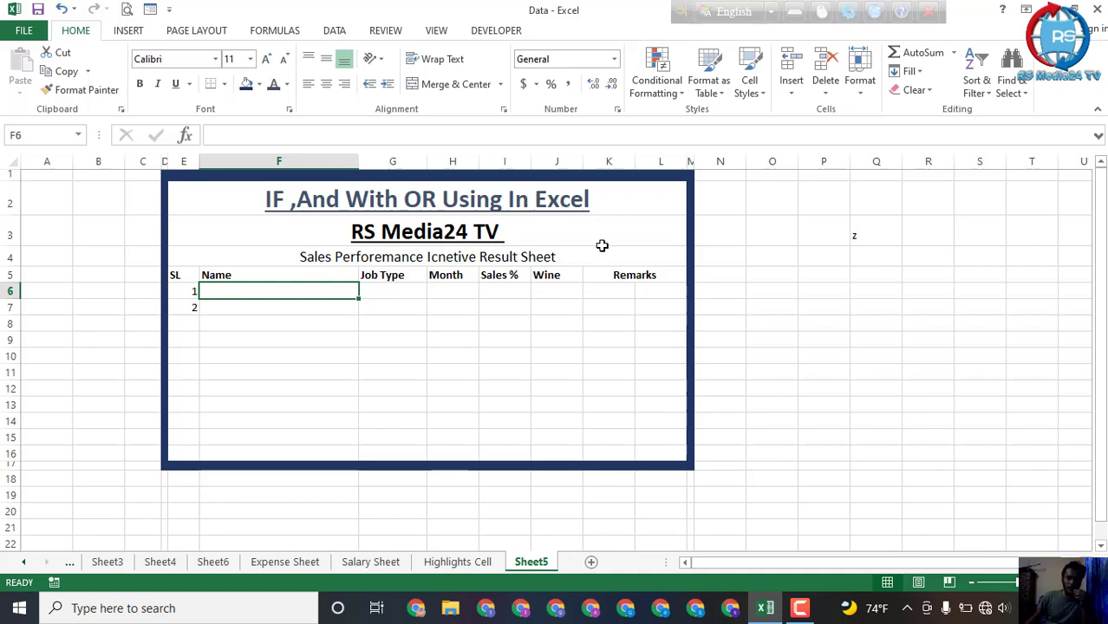
left_click(236, 323)
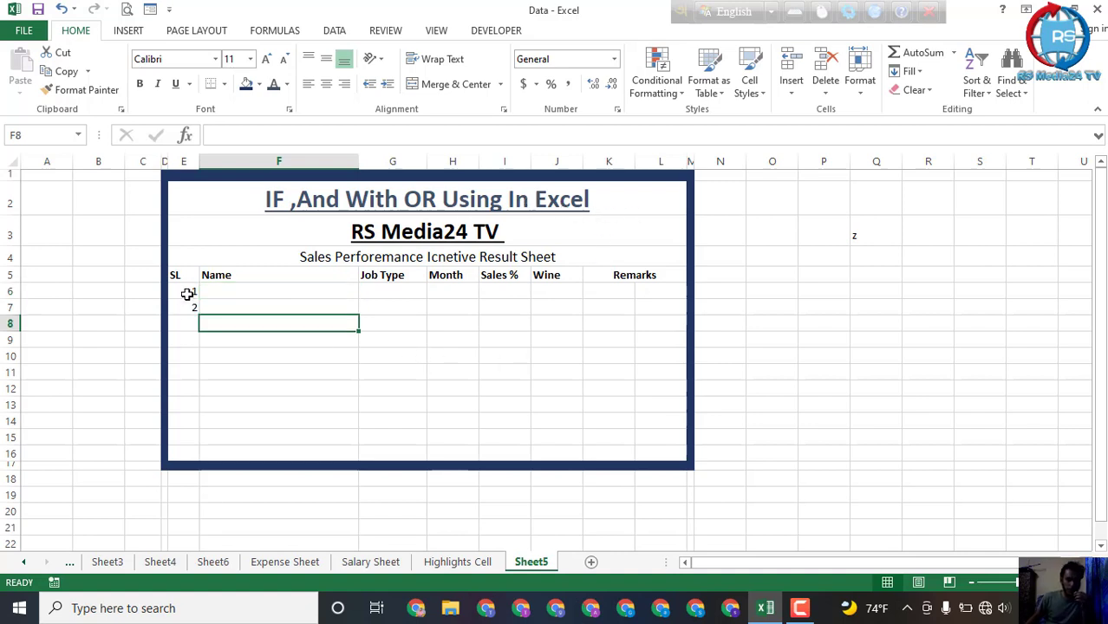
left_click(188, 294)
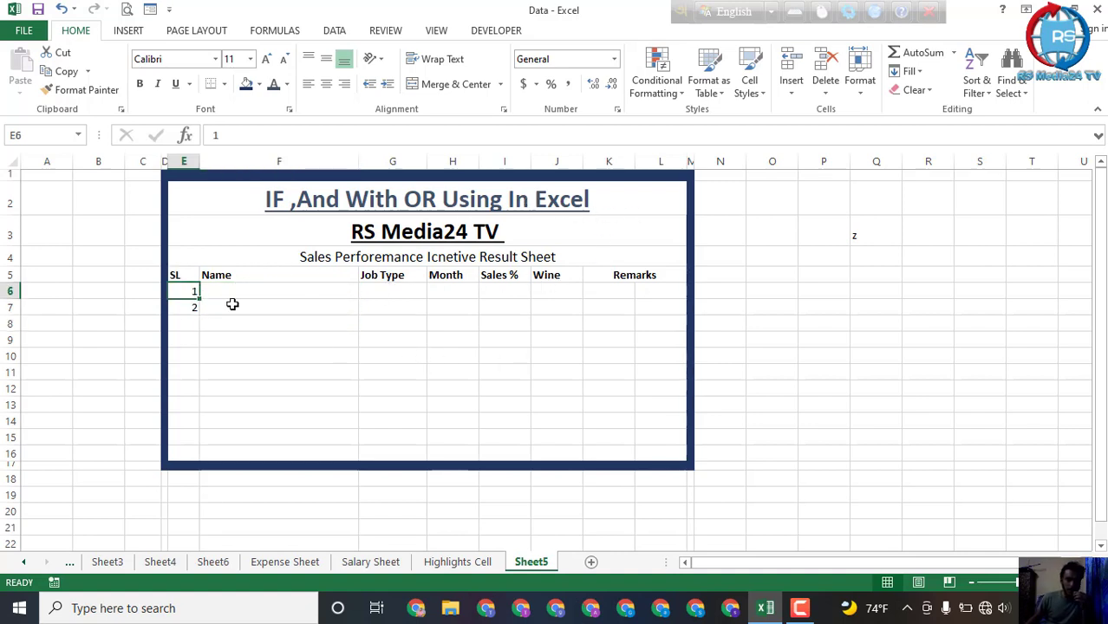
left_click(381, 275)
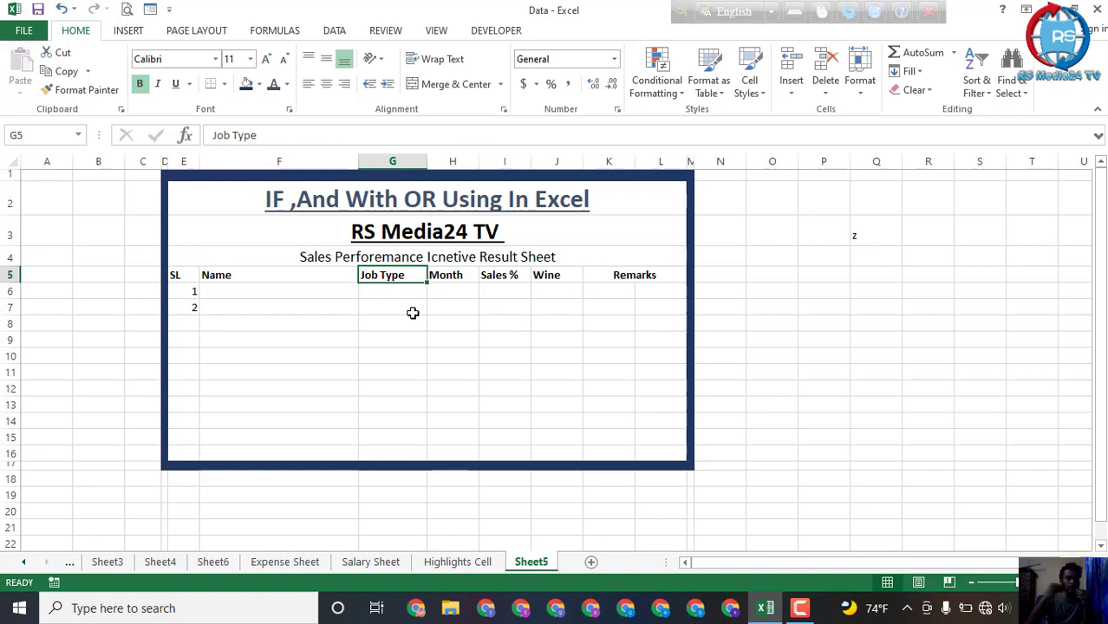
left_click(455, 279)
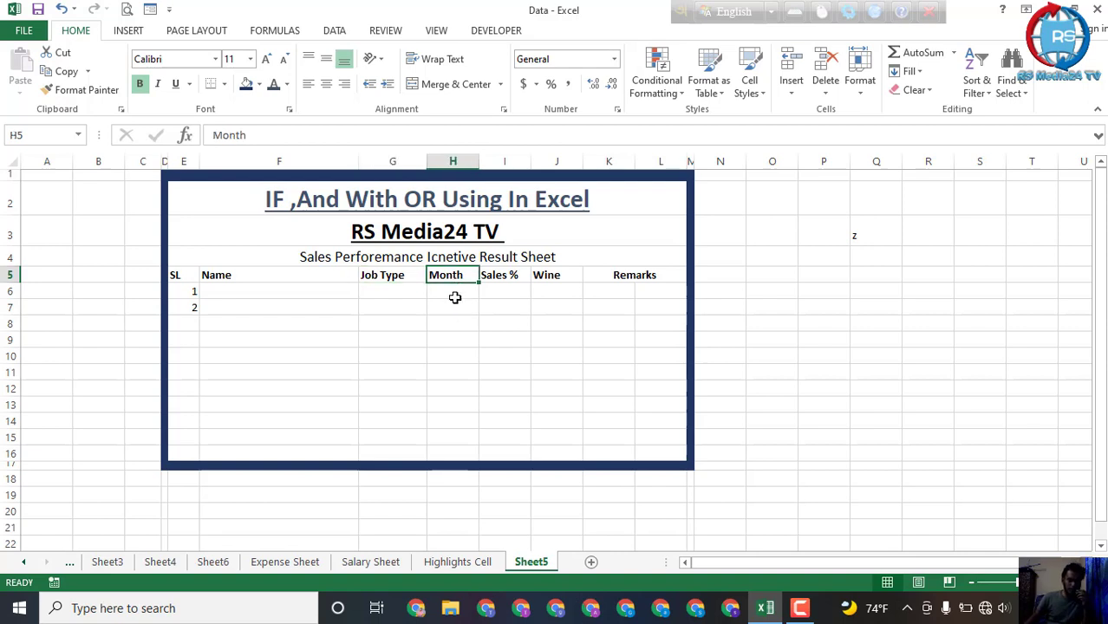
left_click(560, 277)
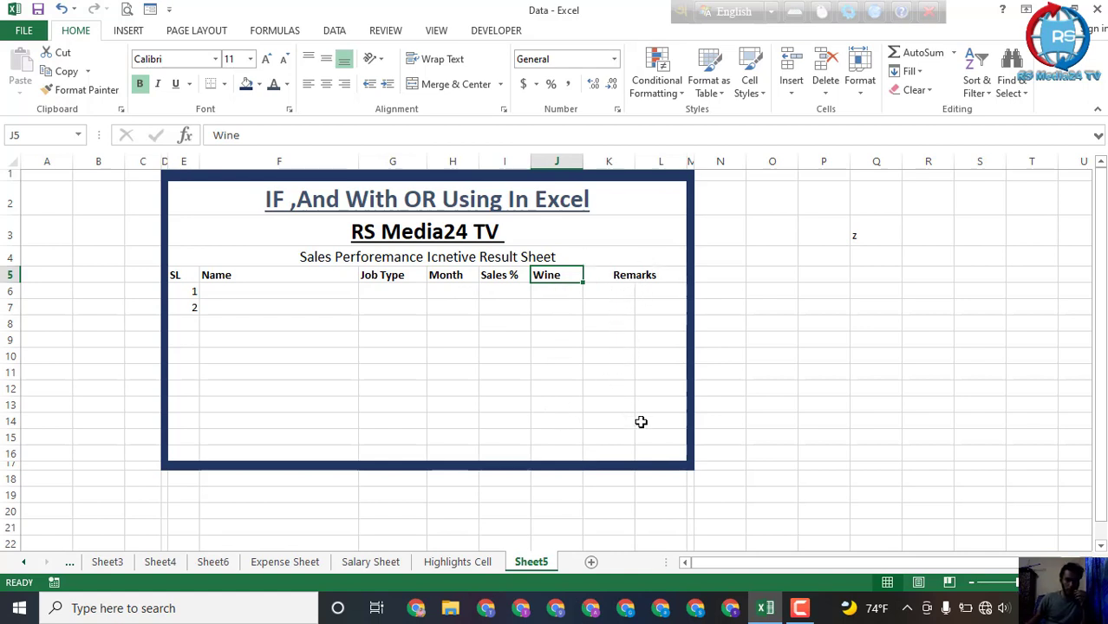
Step: Extend the SL numbering from the first two rows down to 11 in row 16
left_click(193, 295)
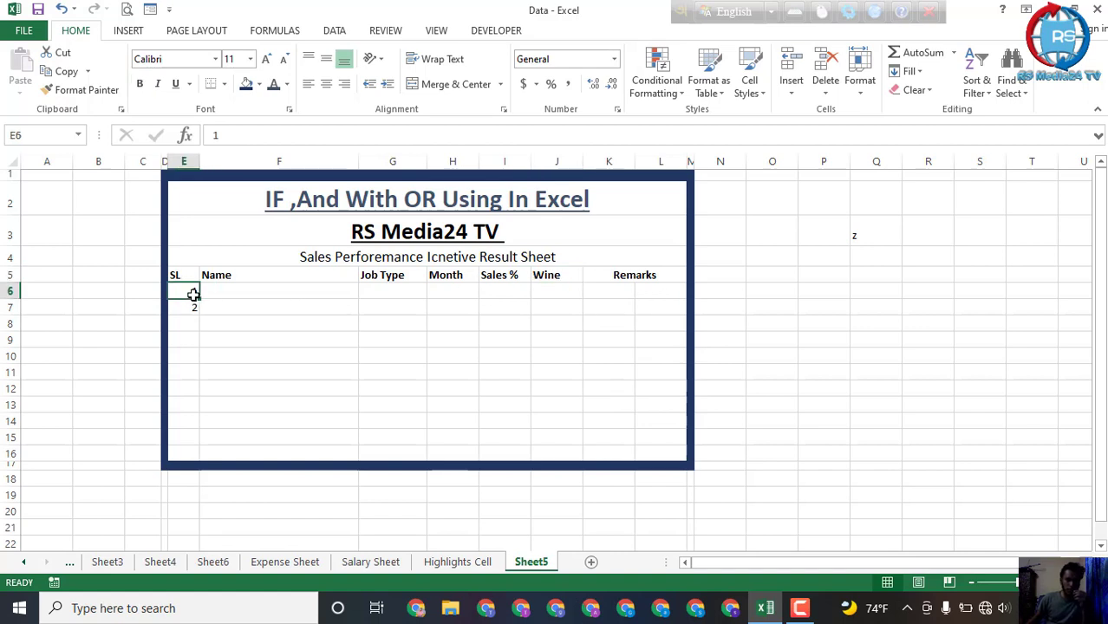
left_click_drag(191, 293, 202, 460)
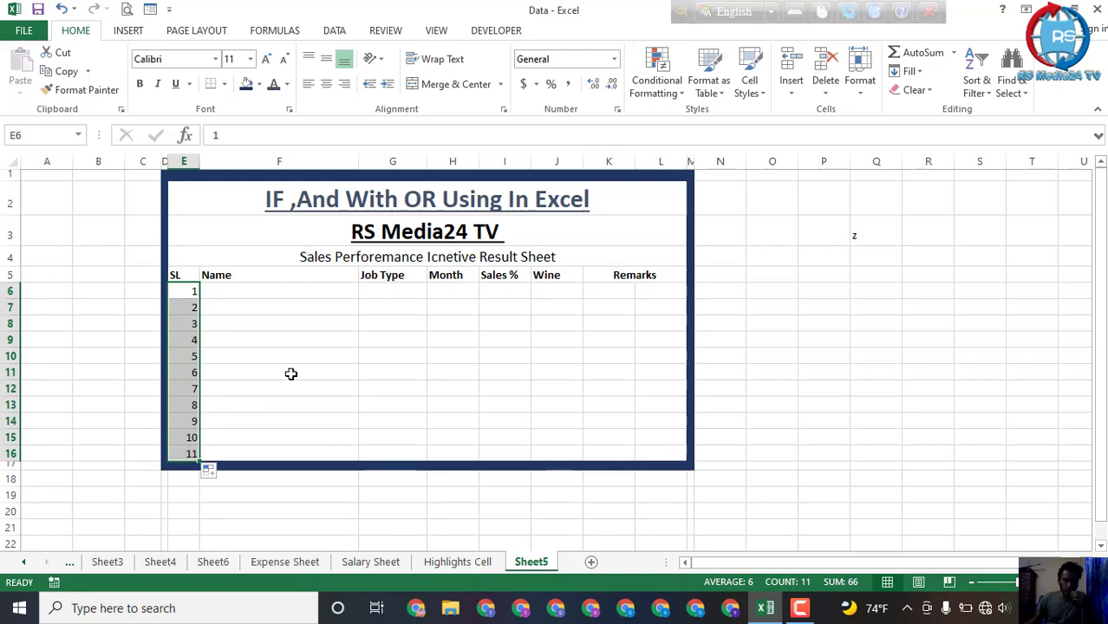
Step: Enter Name-1 in F6 and Name-2 in F7 of the Name column
left_click(264, 292)
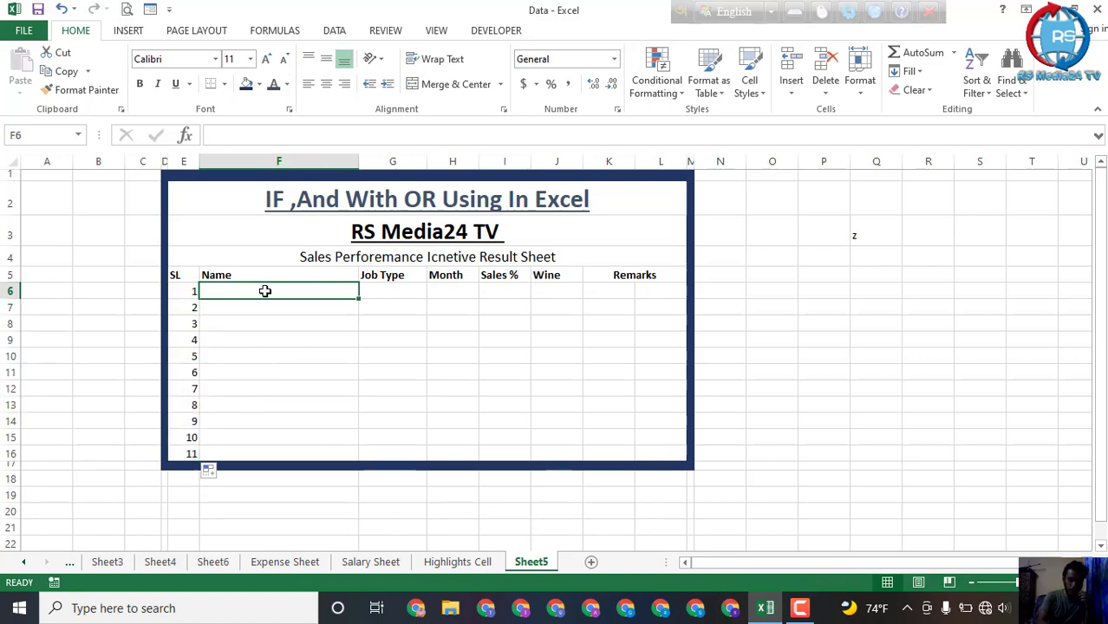
type("Name")
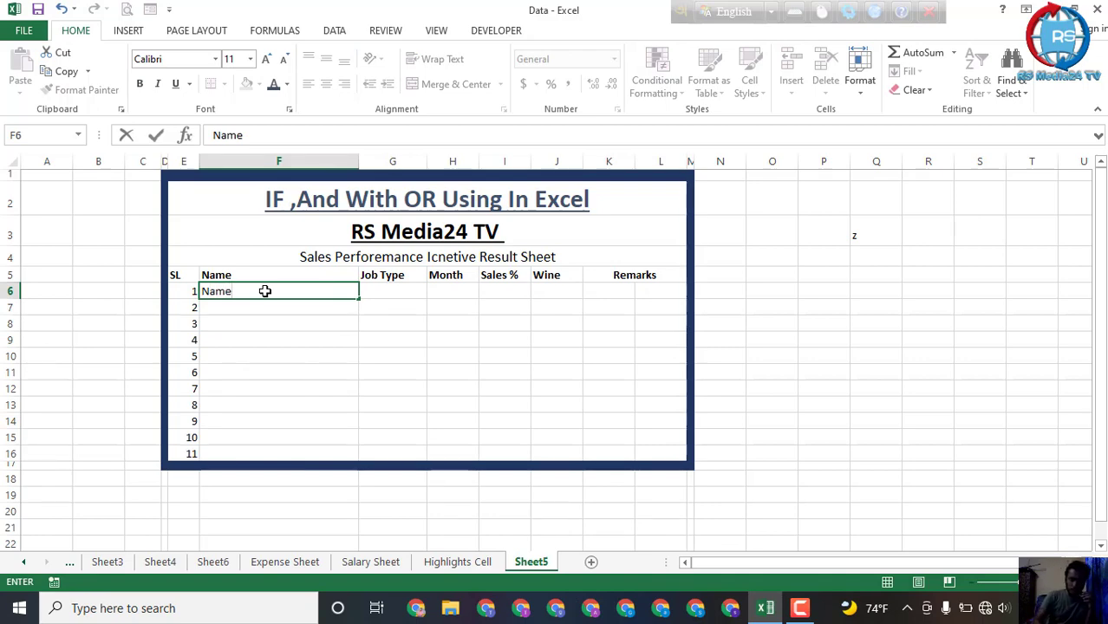
type("-1")
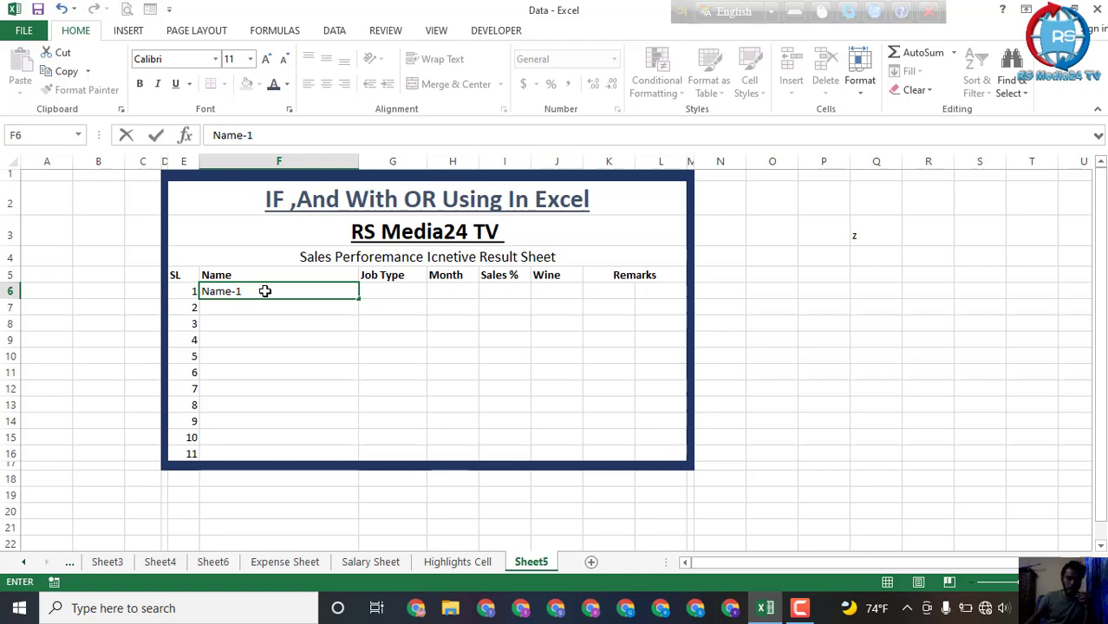
left_click(260, 313)
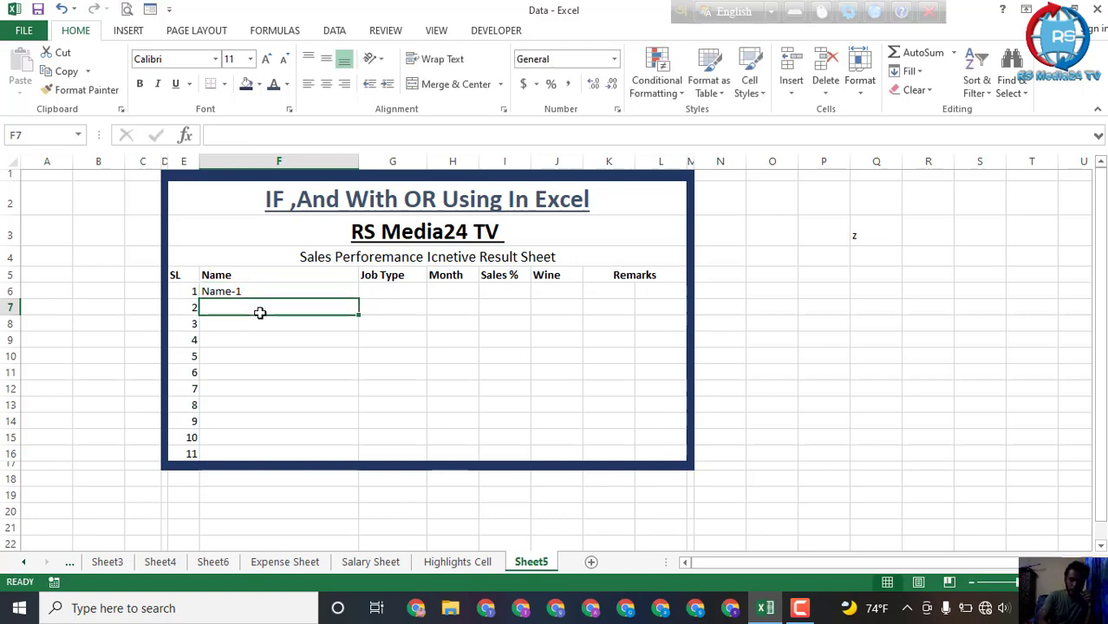
type("Namw")
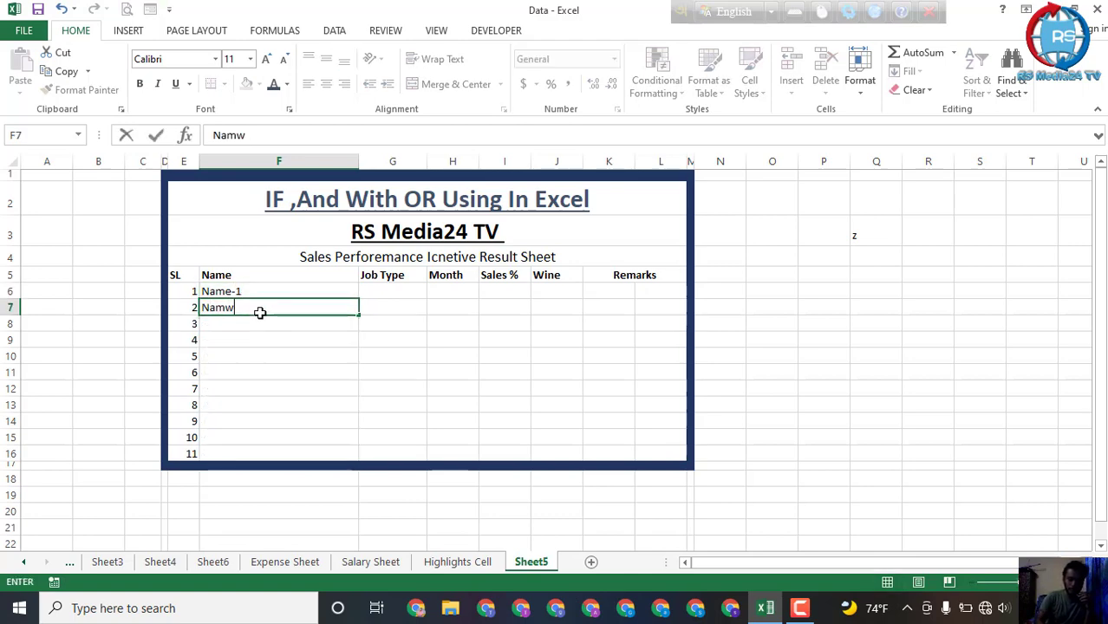
key("BackSpace")
type("e-")
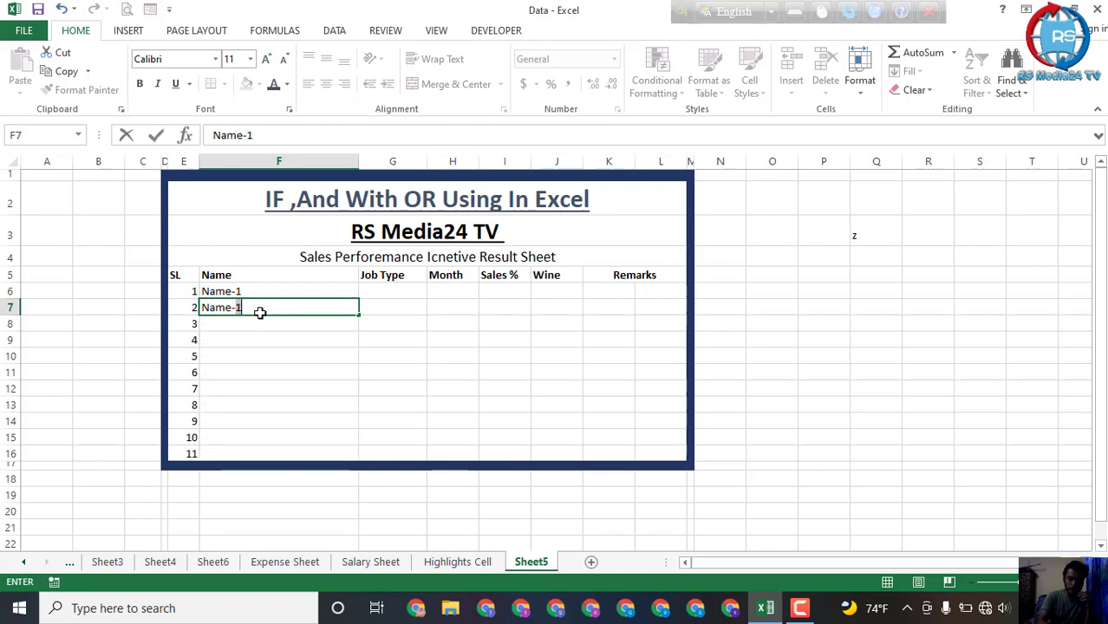
type("2")
left_click(376, 322)
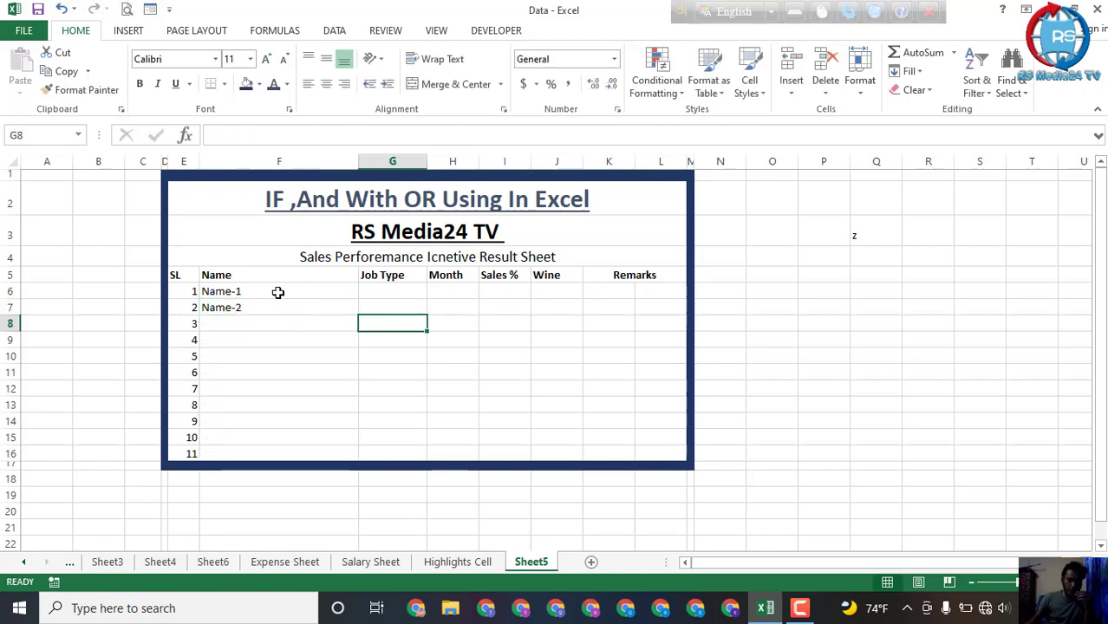
Step: Fill the Name series from F6:F7 down to Name-11 in row 16
left_click(289, 290)
left_click_drag(289, 291, 358, 458)
left_click(399, 403)
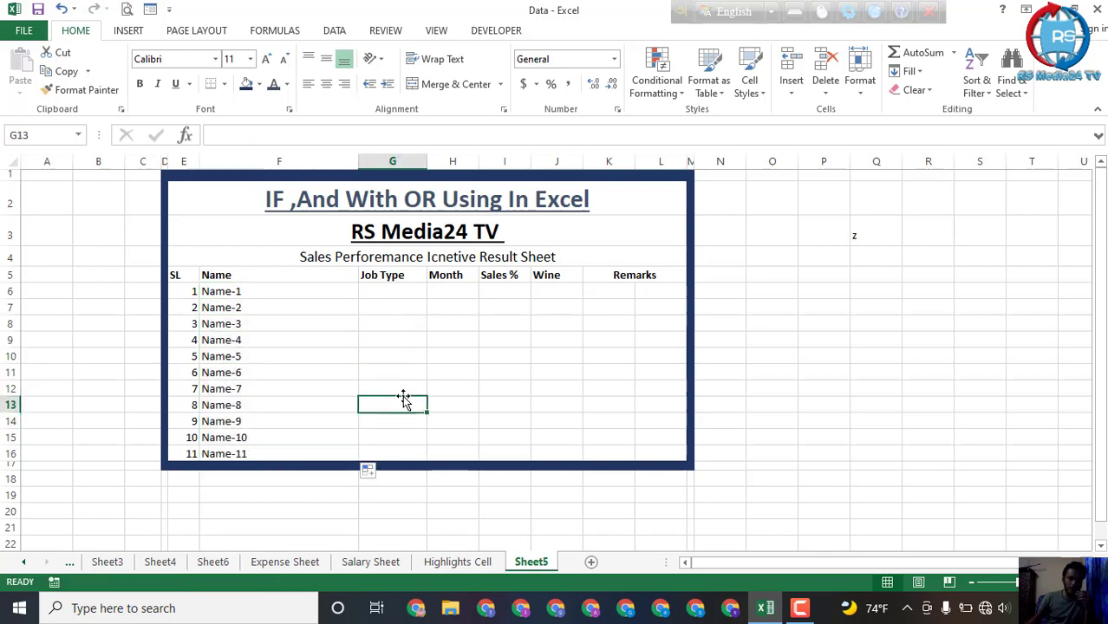
Step: Enter Full Time in G6 and Part Time in G7 of the Job Type column
left_click(373, 305)
left_click(388, 291)
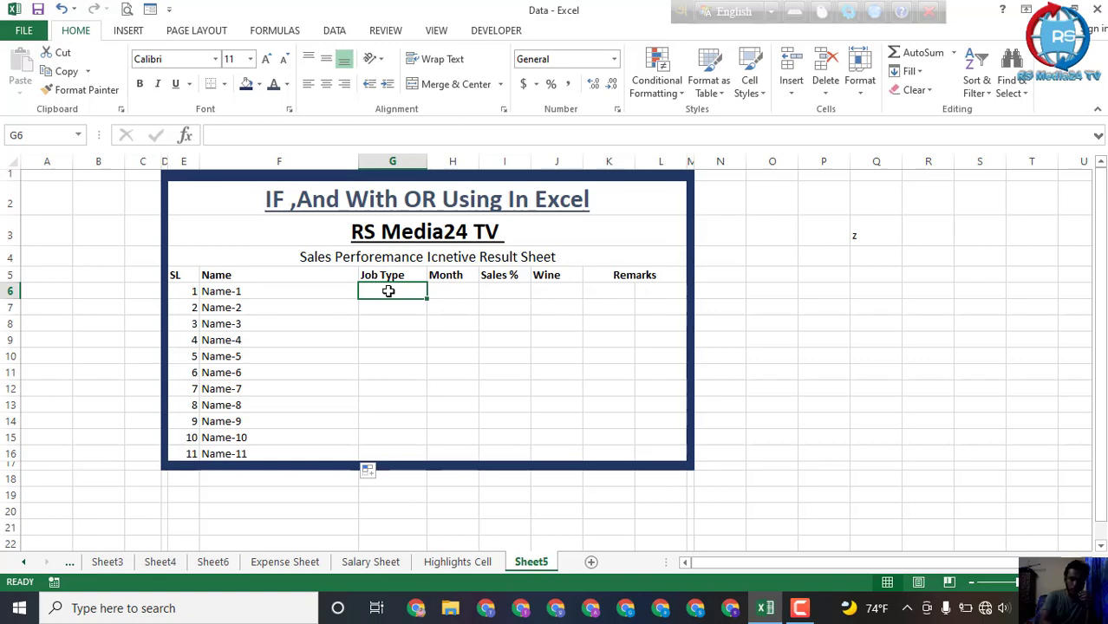
type("Ful")
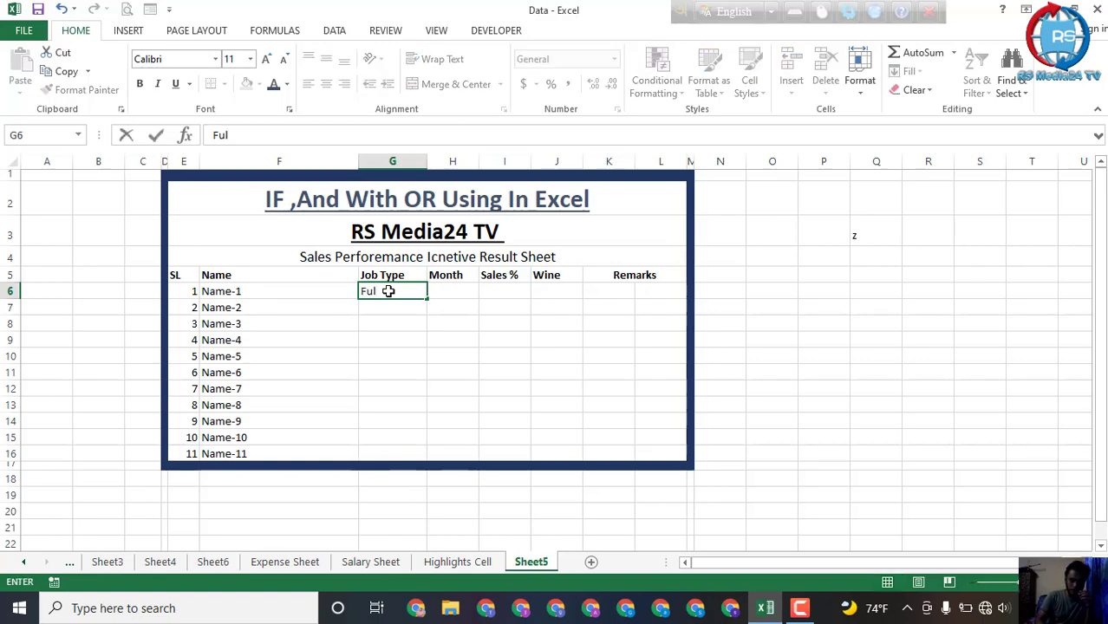
type("l Time")
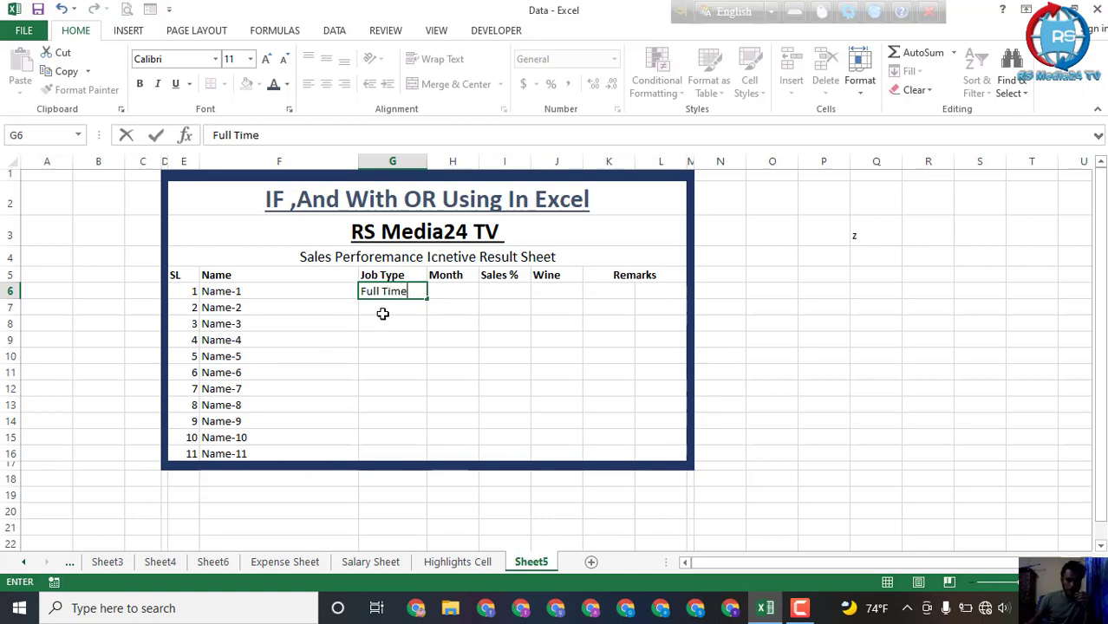
left_click(390, 308)
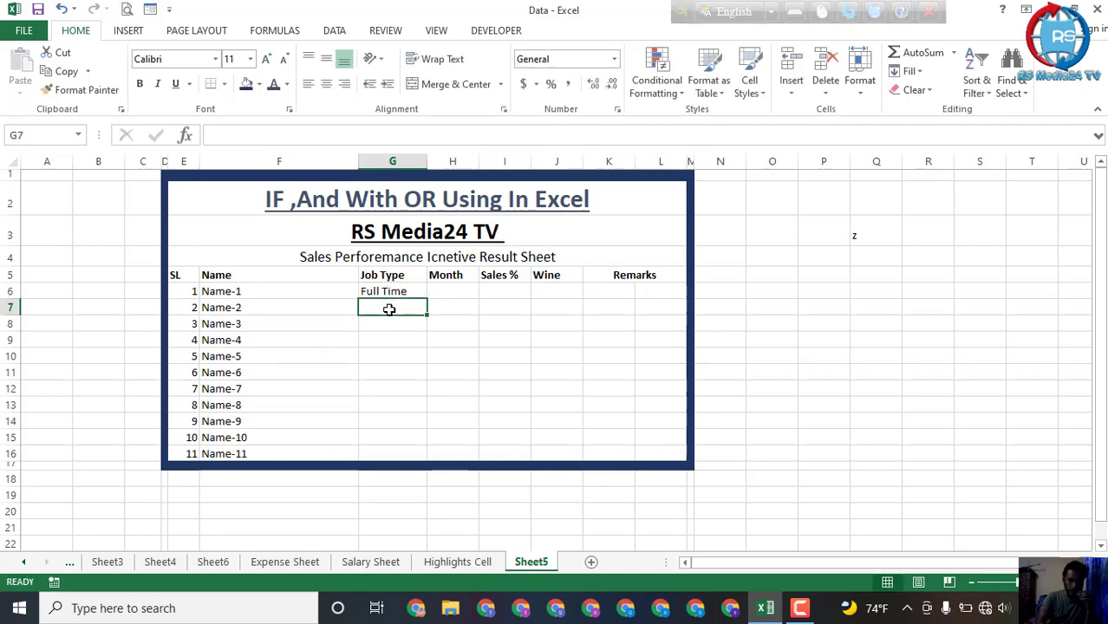
type("Part")
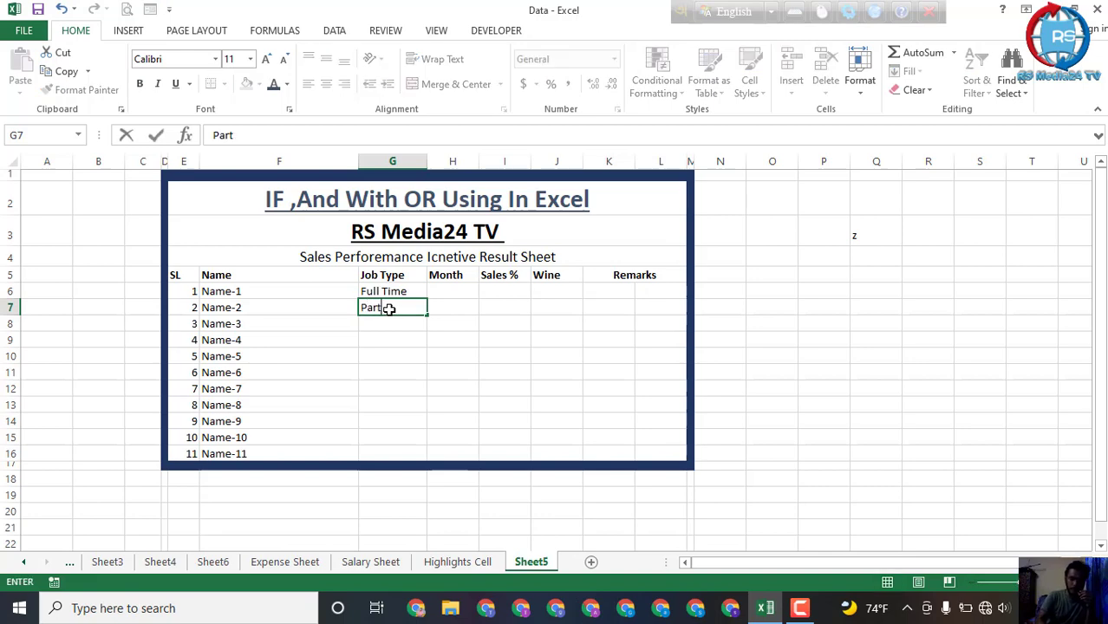
type(" Time")
left_click(499, 322)
Step: Fill the Job Type column down to row 16 with alternating Full Time and Part Time entries
left_click_drag(399, 292, 430, 329)
left_click(448, 306)
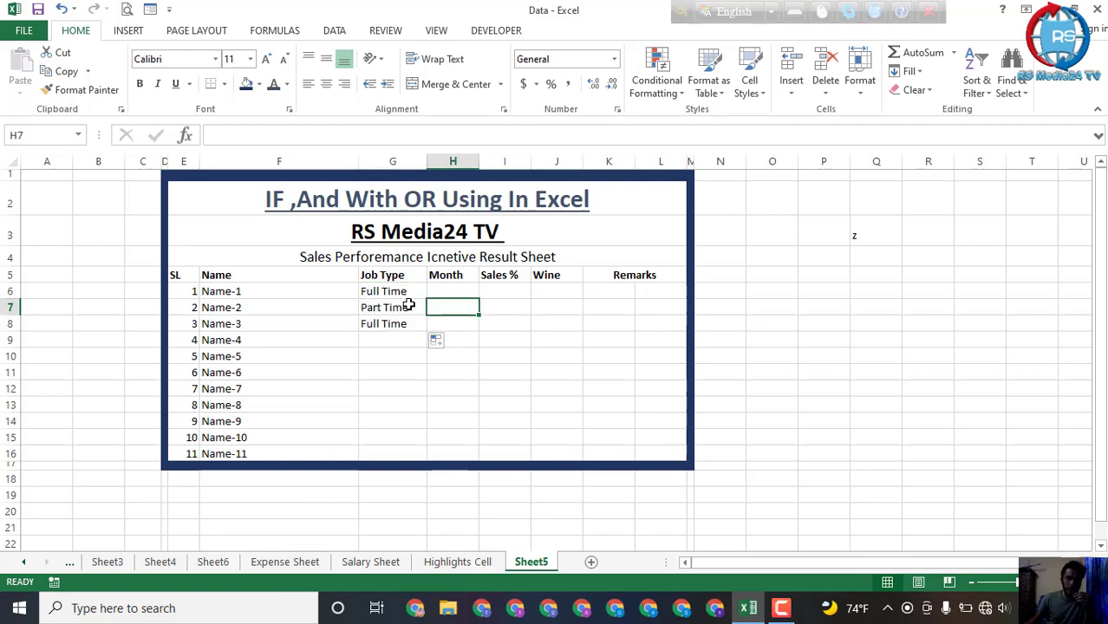
left_click(412, 308)
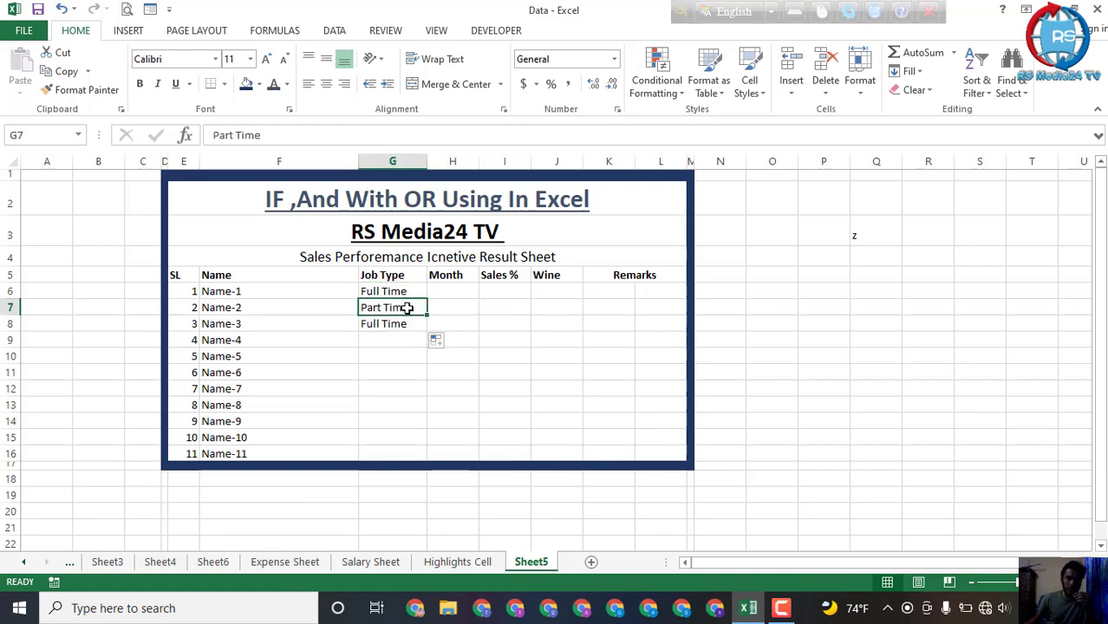
mouse_move(408, 307)
left_mouse_down()
mouse_move(433, 347)
mouse_move(433, 376)
left_mouse_up()
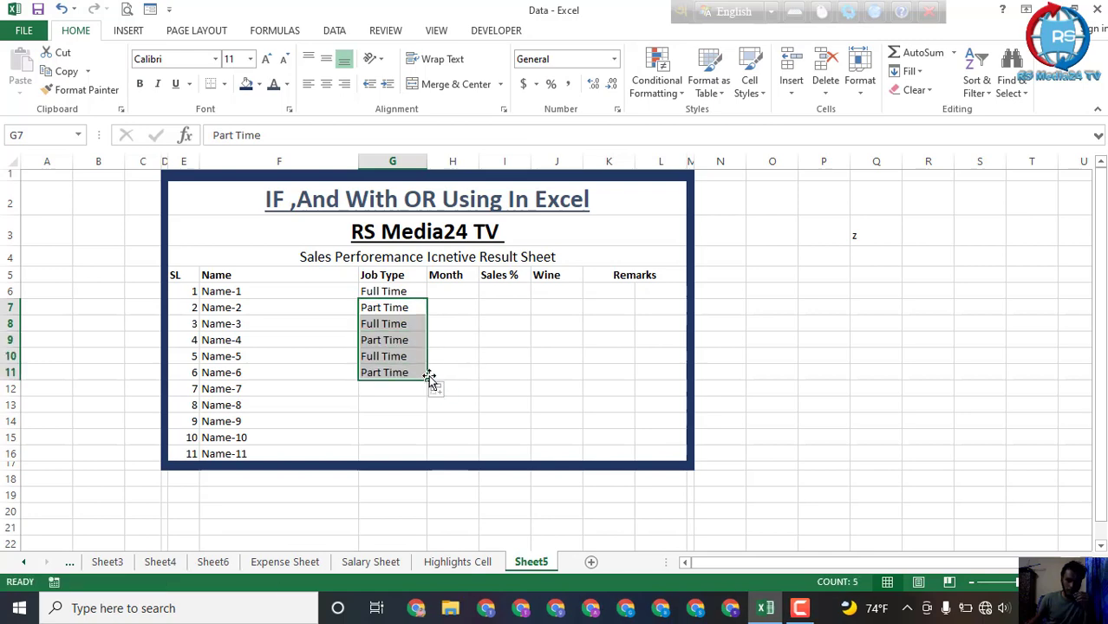
left_click(458, 356)
left_click_drag(409, 356, 452, 443)
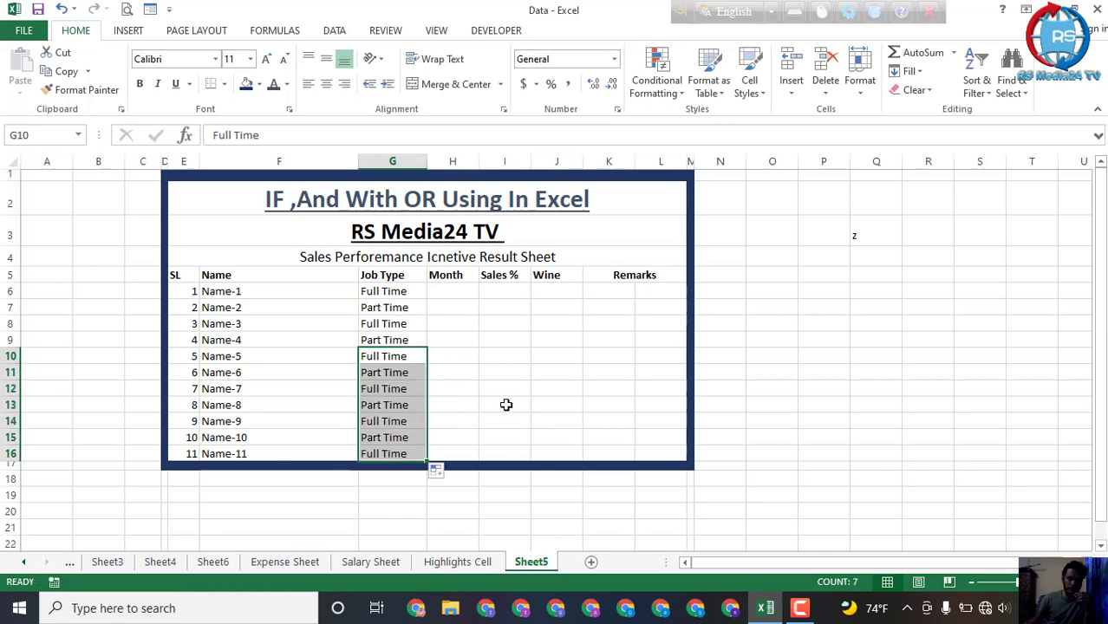
left_click(504, 404)
Step: Enter the Month values 3, 2, 3 and 3 in H6 through H9
left_click(454, 290)
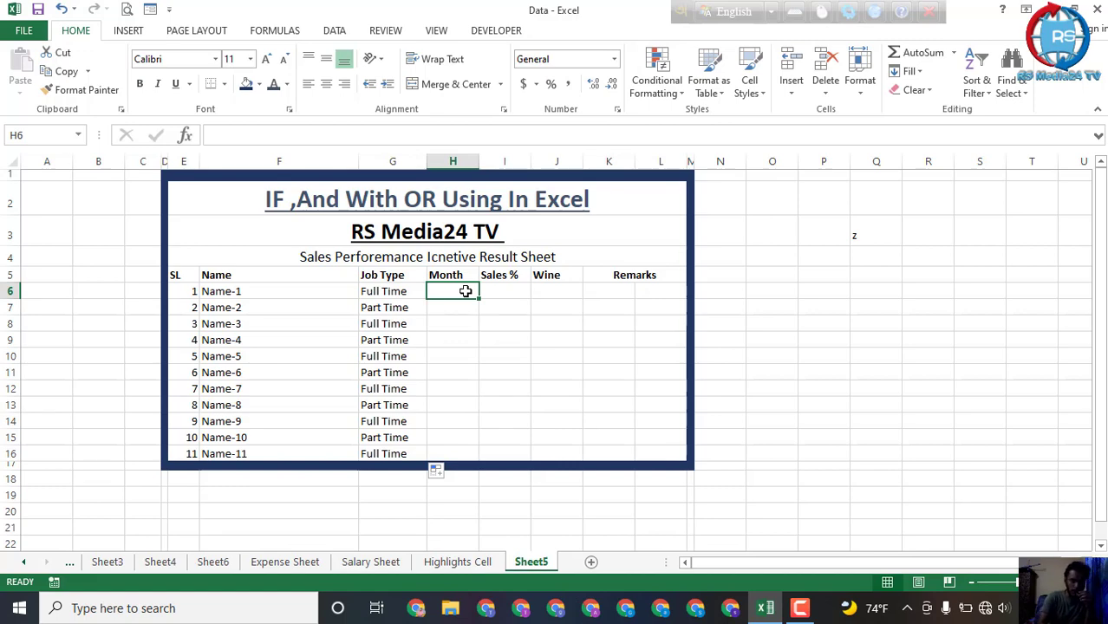
type("3")
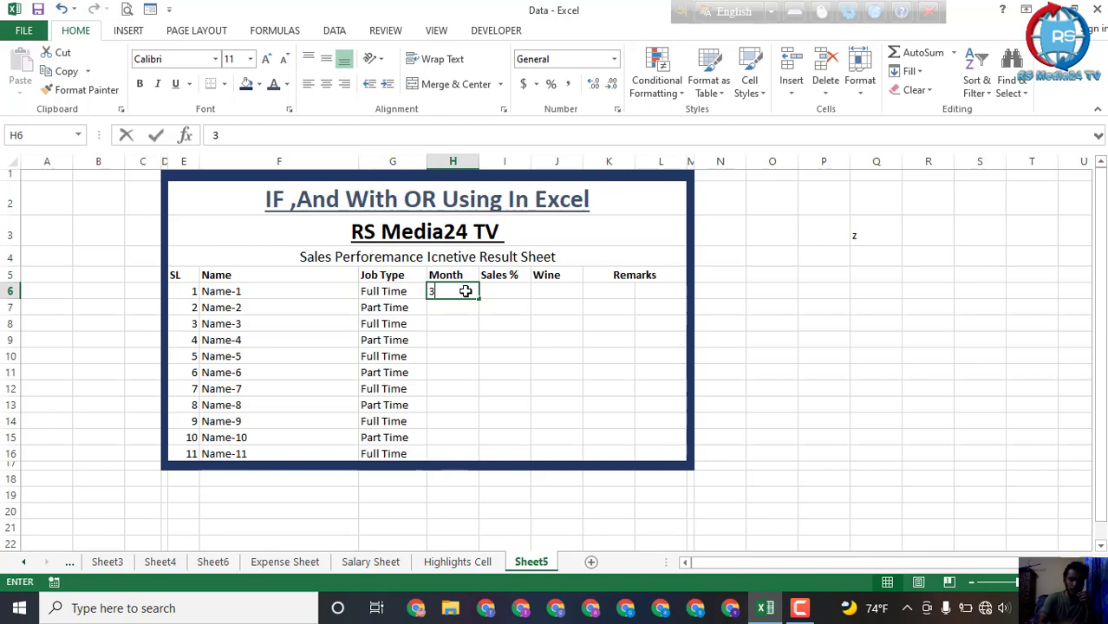
key("Return")
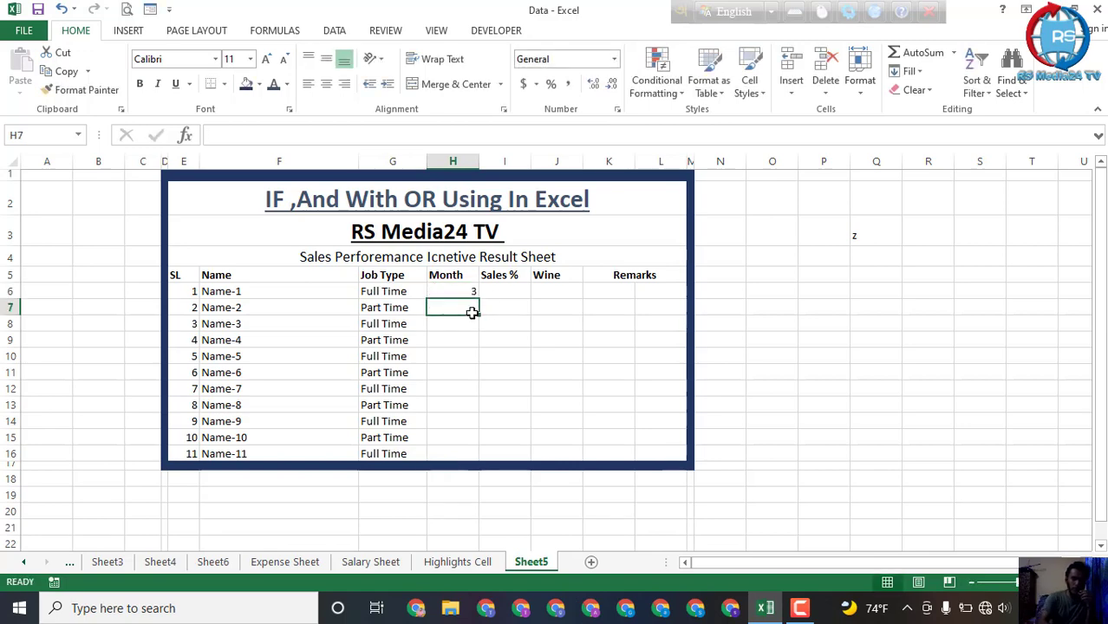
type("2")
key("Return")
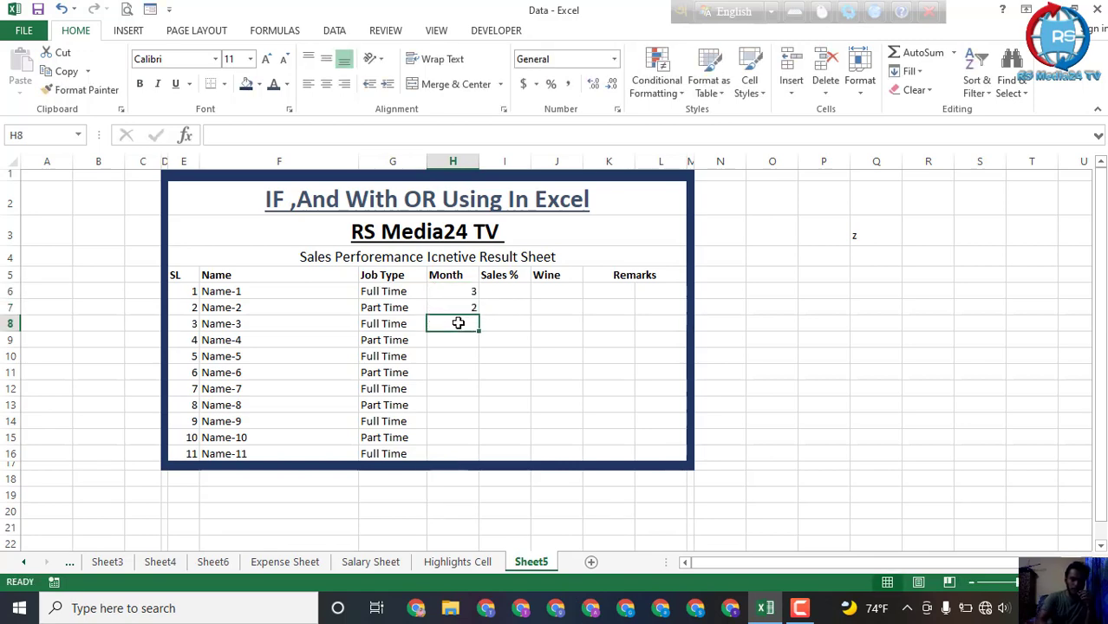
type("3")
key("Return")
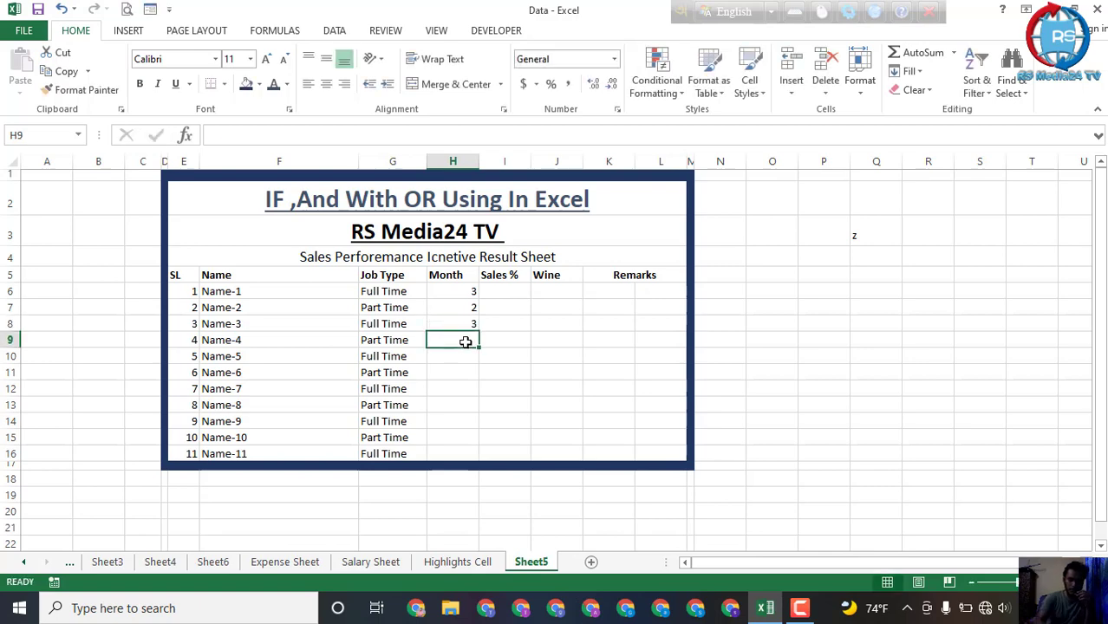
type("3")
key("Return")
key("Up")
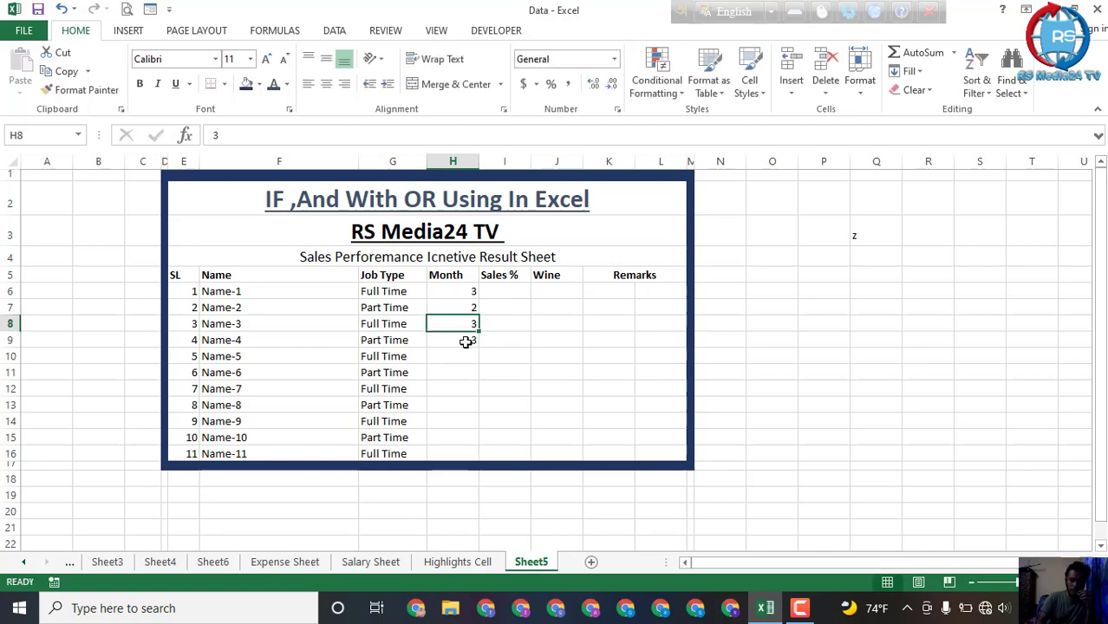
Step: Enter the Month values 3, 2 and 1 in H10 through H12
left_click(467, 342)
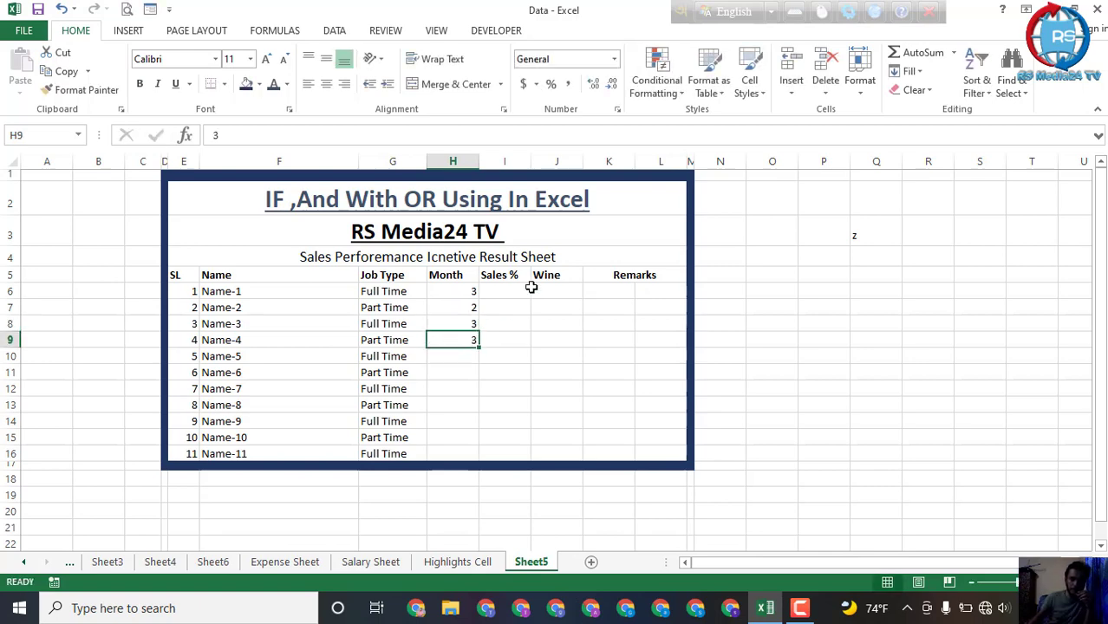
key("Return")
type("3")
key("Return")
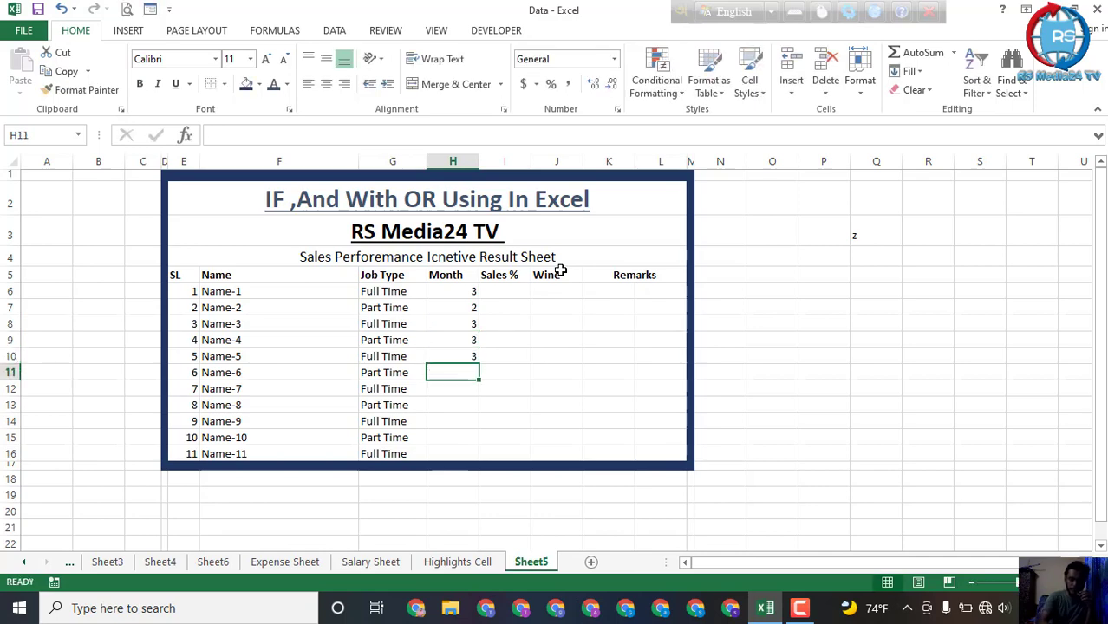
type("2")
key("Return")
type("1")
key("Return")
Step: Complete the Month column with 3, 1, 2 and 3 in H13 through H16
type("3")
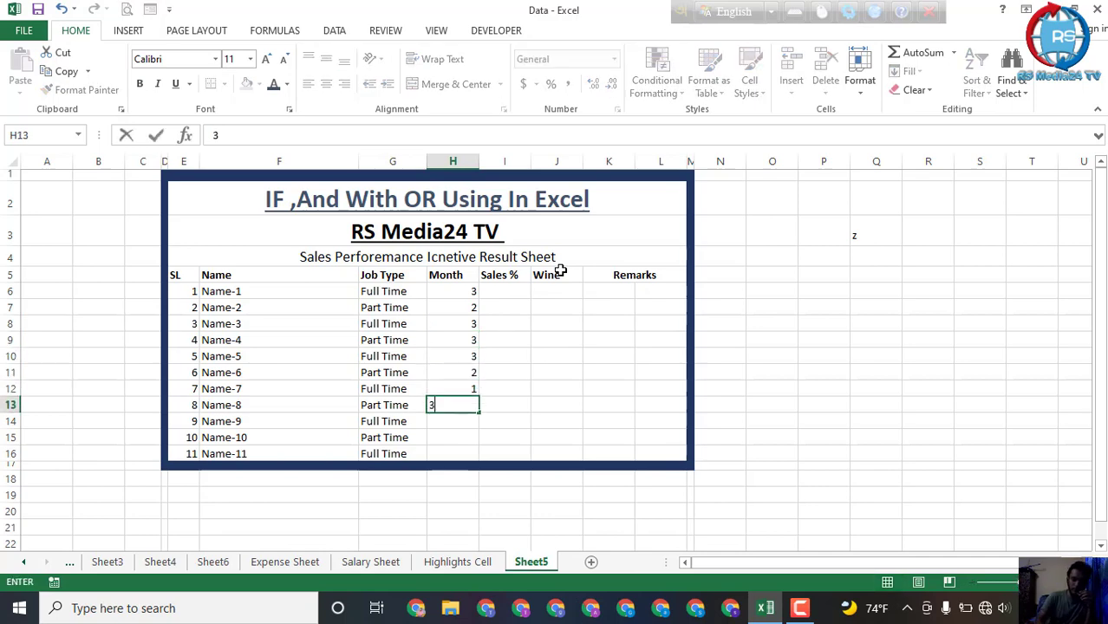
key("Return")
type("1")
key("Return")
type("2")
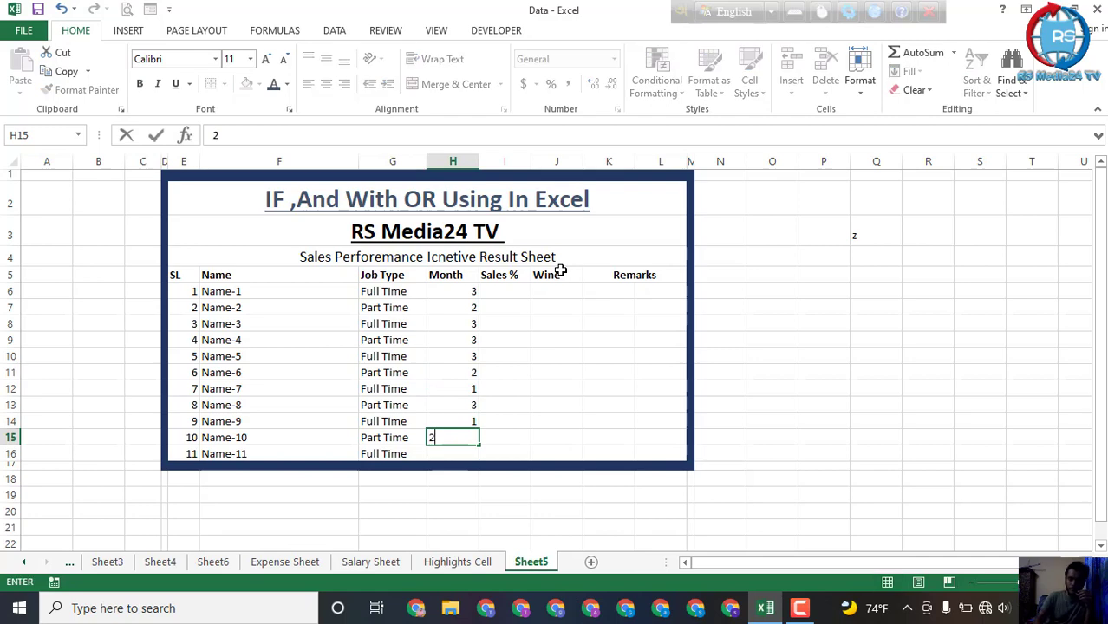
key("Return")
type("3")
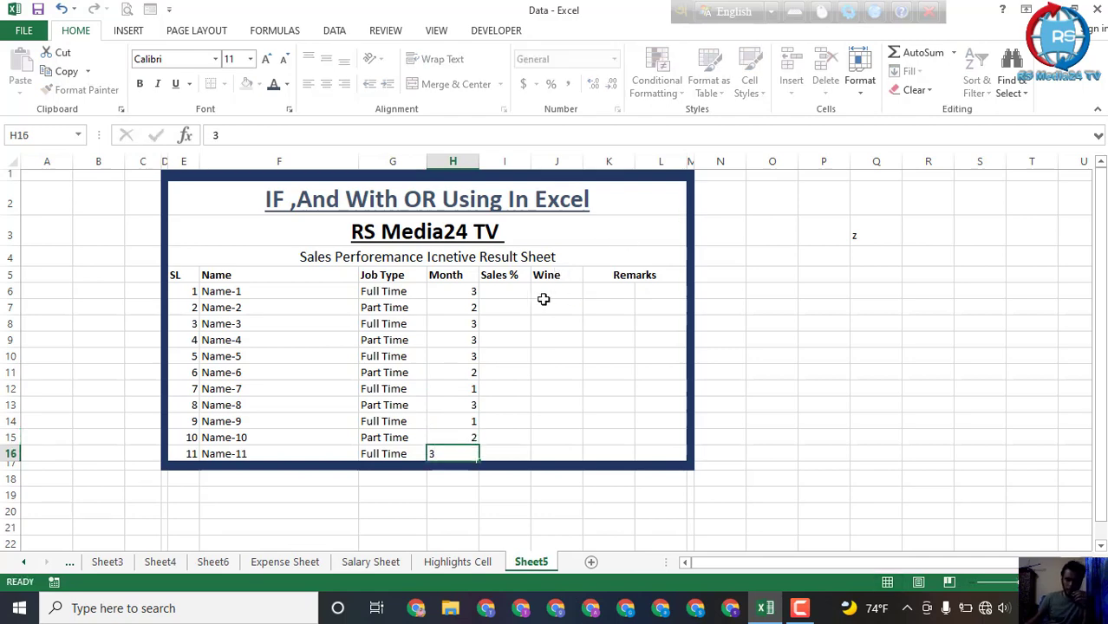
left_click(543, 300)
Step: Enter the Sales % values 100%, 95% and 100% in I6 through I8
left_click(497, 291)
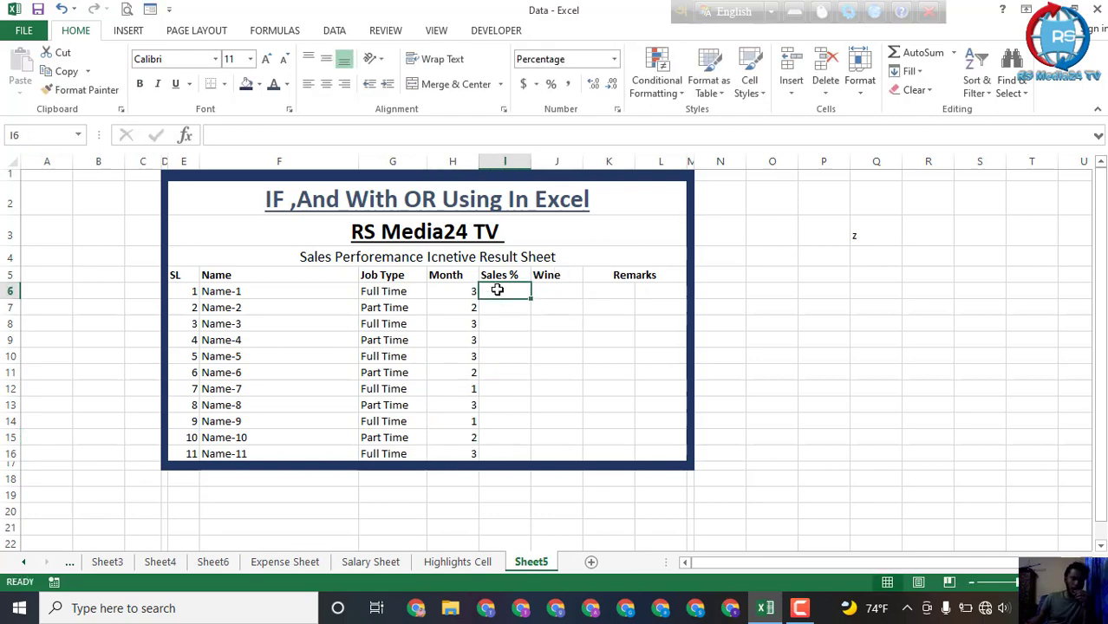
type("100")
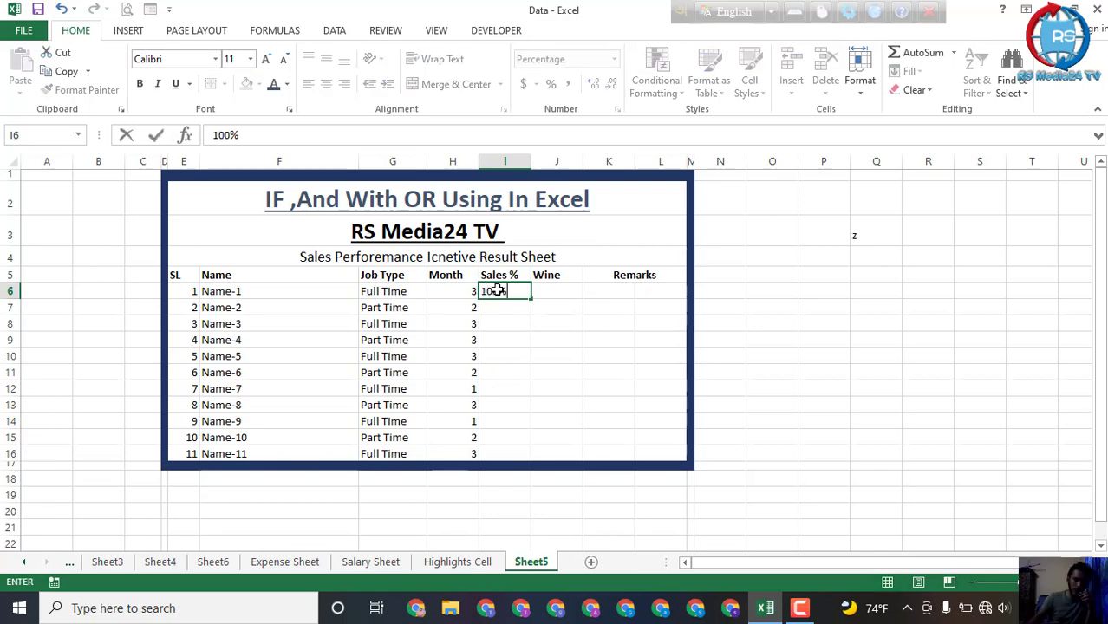
left_click(492, 309)
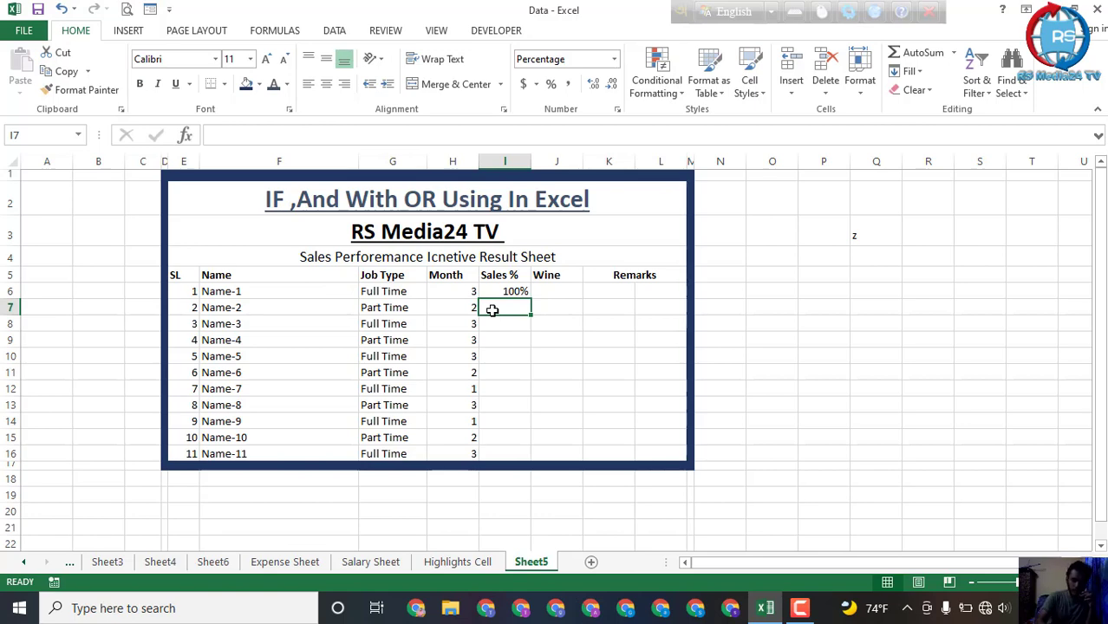
type("95")
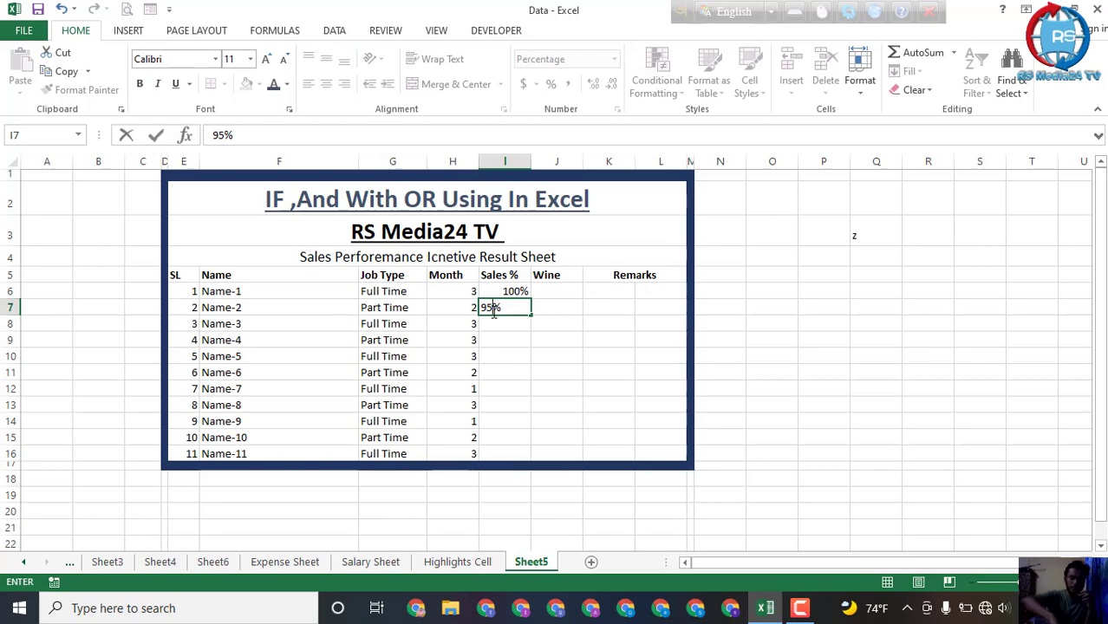
left_click(508, 325)
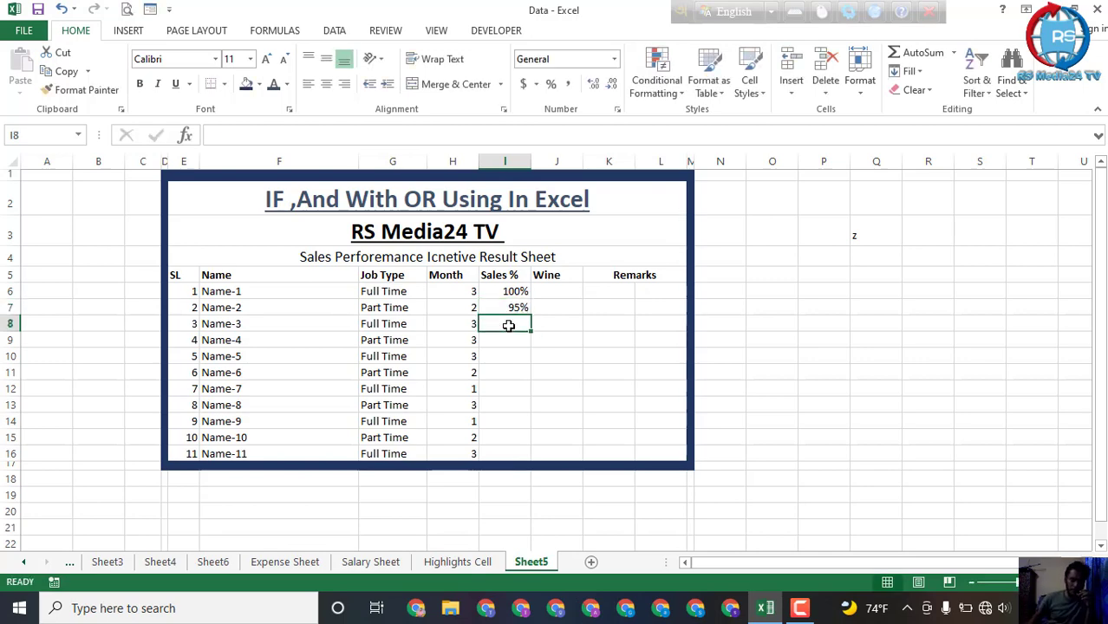
type("!")
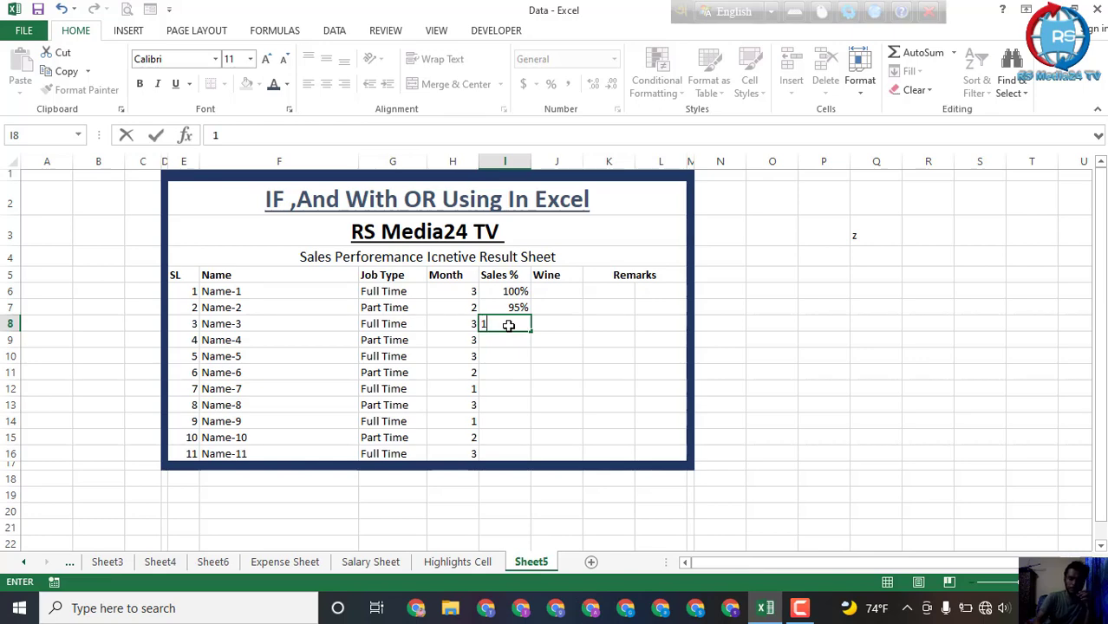
type("00")
key("Return")
Step: Enter the Sales % values 90% in I9 and 100% in I10
type("9")
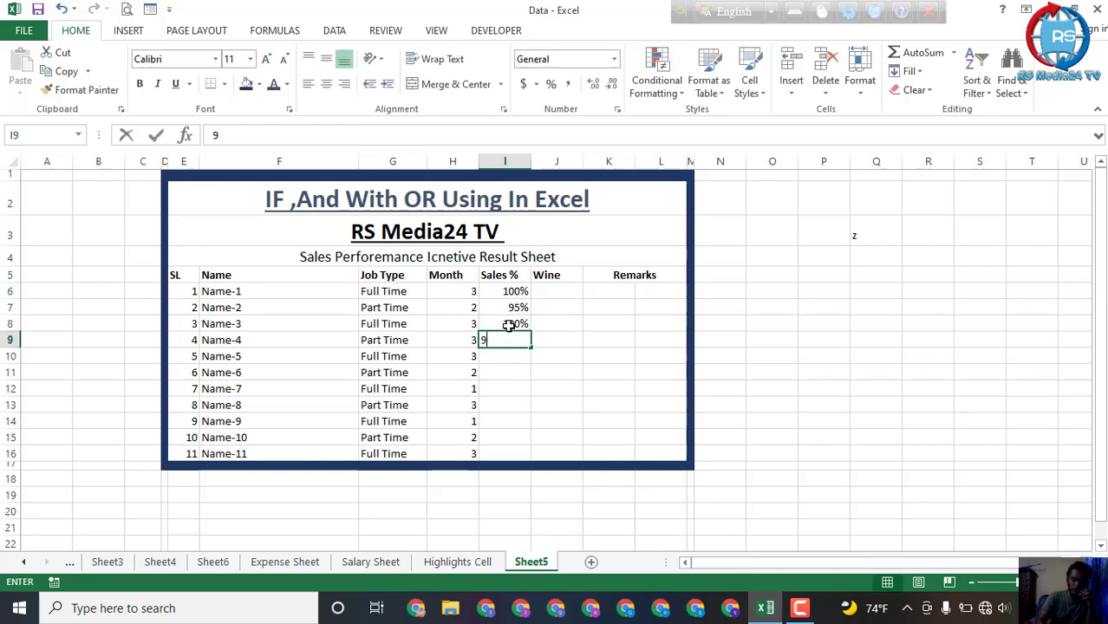
type("0%")
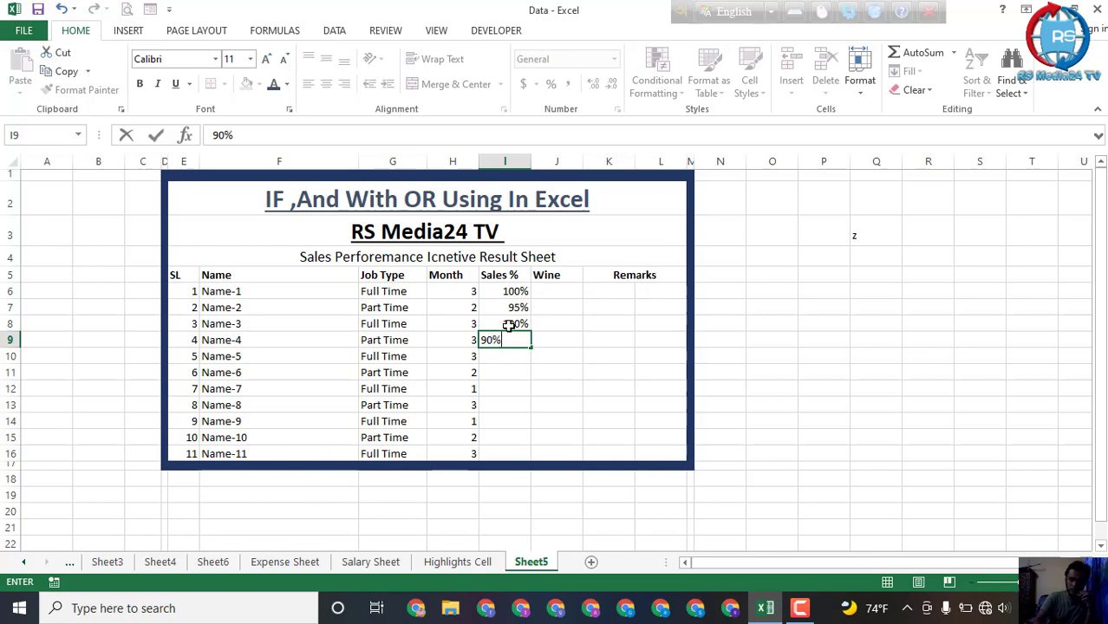
key("Return")
type("100")
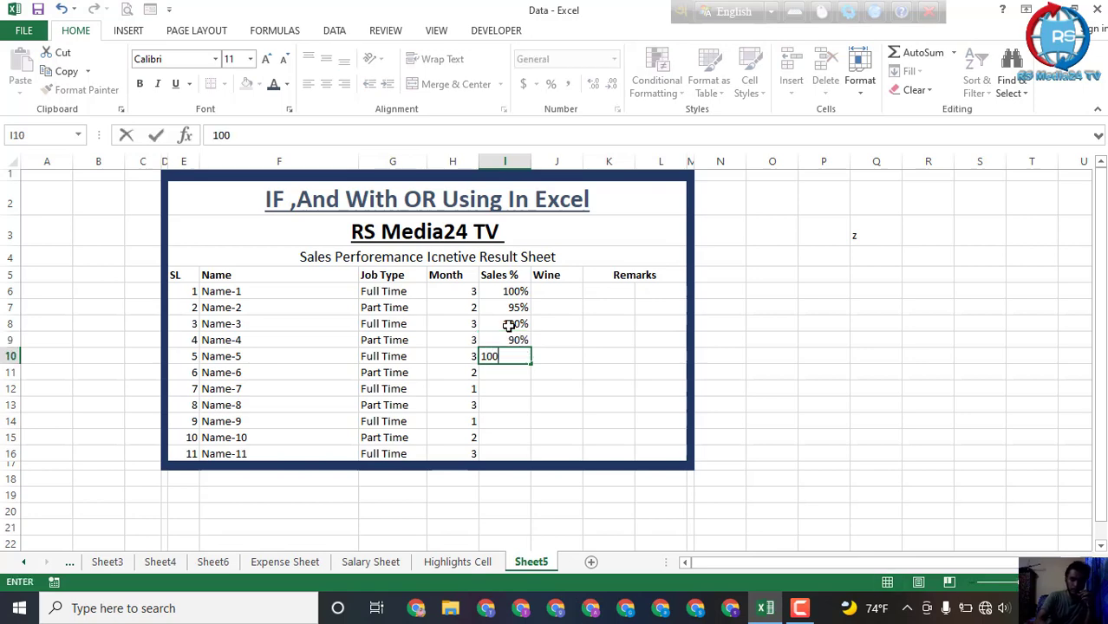
type("%")
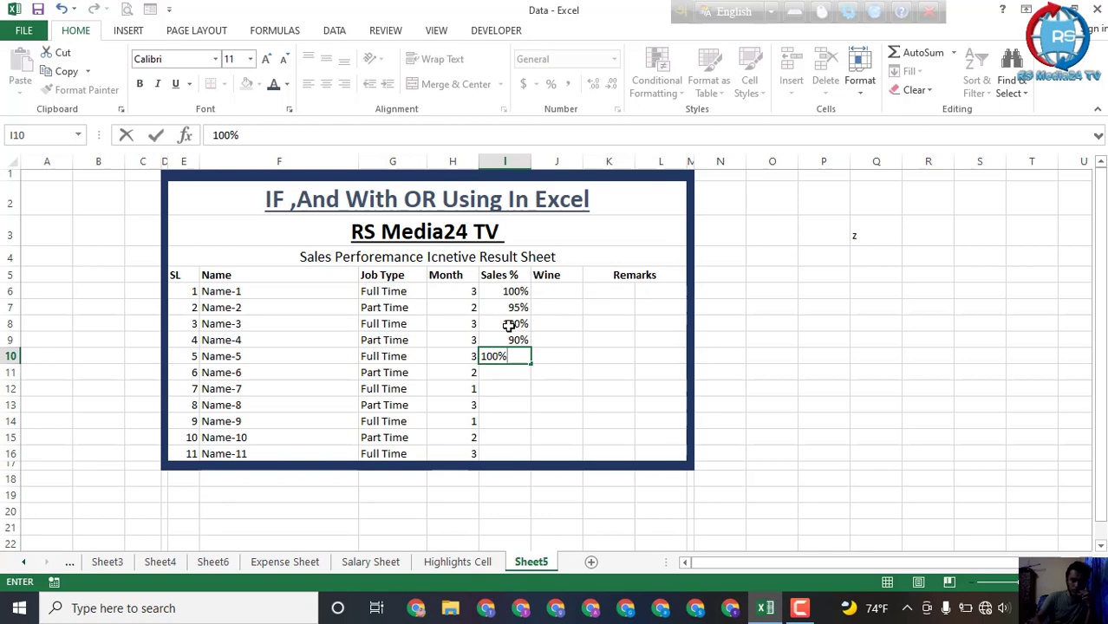
left_click(512, 372)
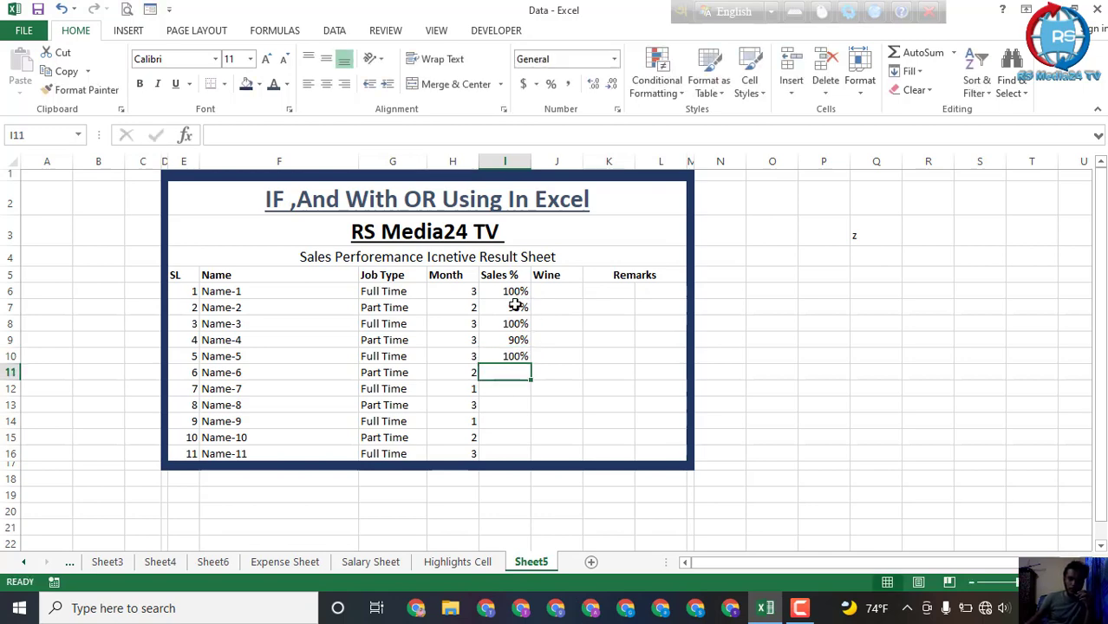
Step: Copy the Sales % values in I6:I10 and paste them into I11:I15
left_click_drag(518, 292, 518, 349)
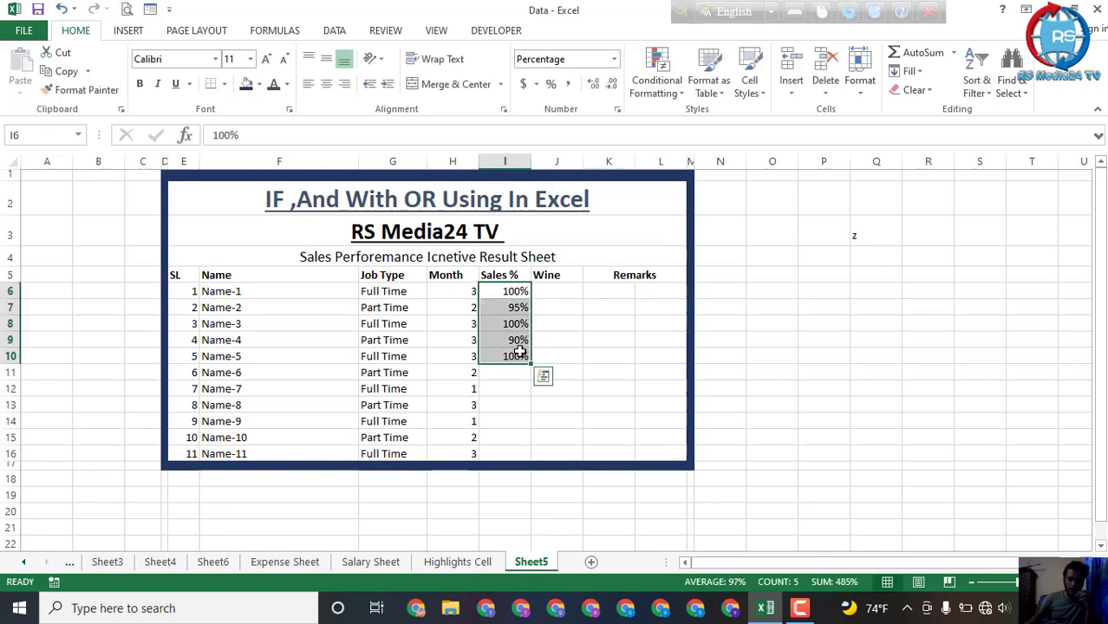
right_click(519, 350)
left_click(563, 54)
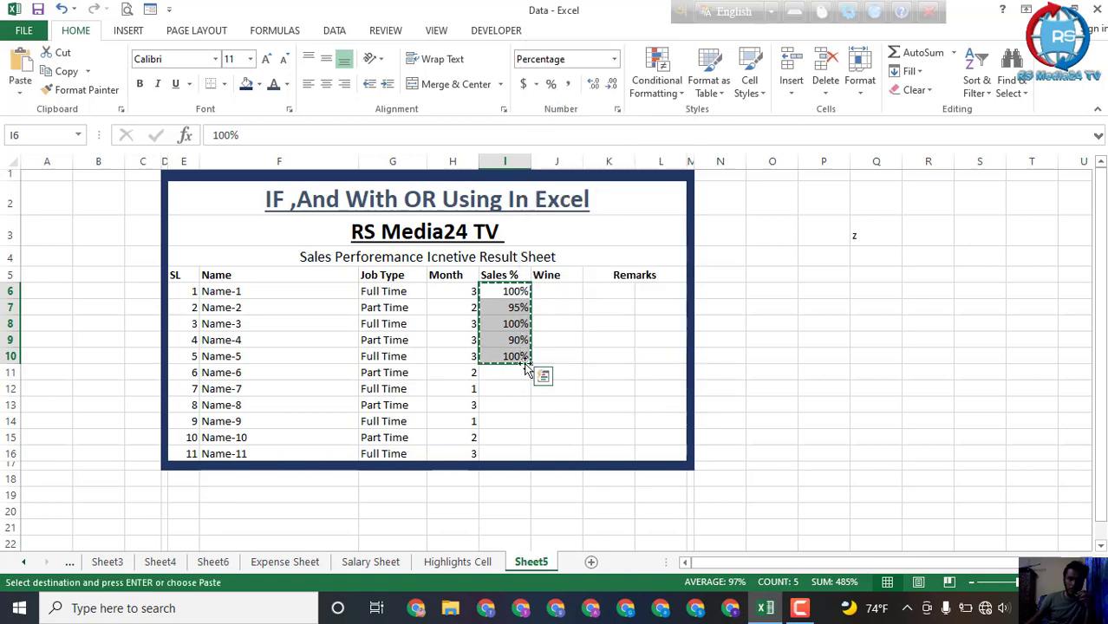
left_click(507, 372)
key("ctrl+v")
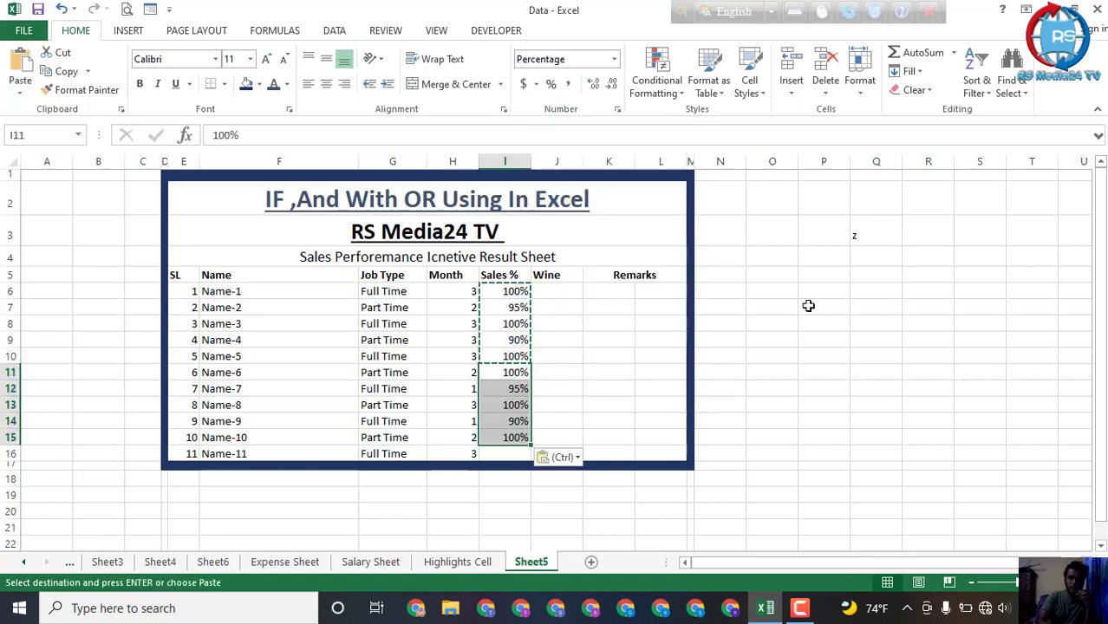
Step: Enter 105% in I16 as the Sales % for Name-11
left_click(514, 455)
type("10")
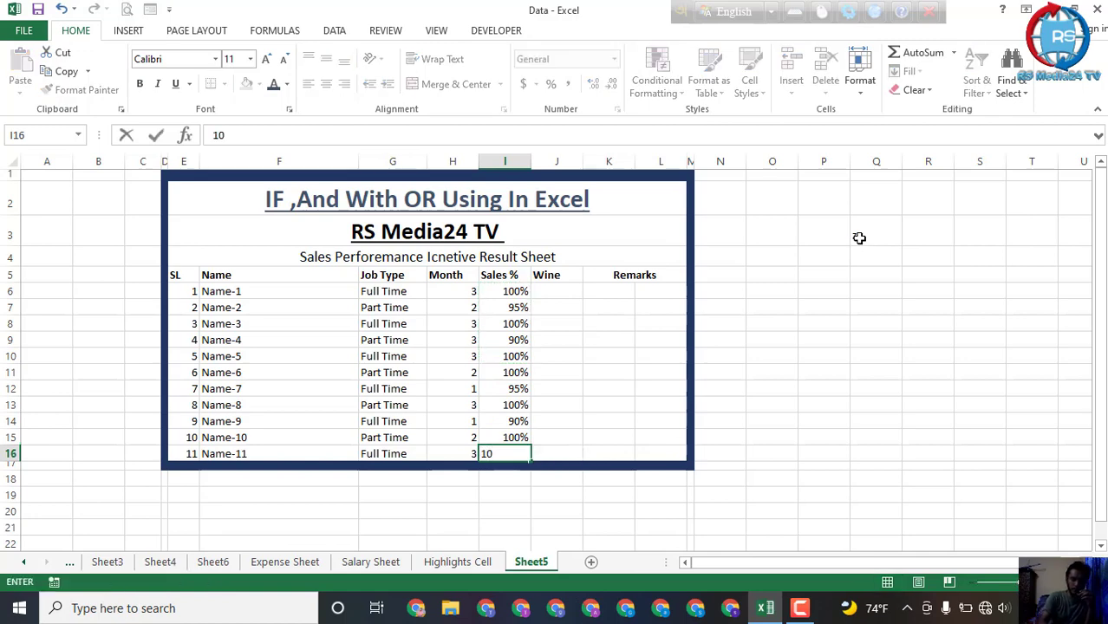
type("5")
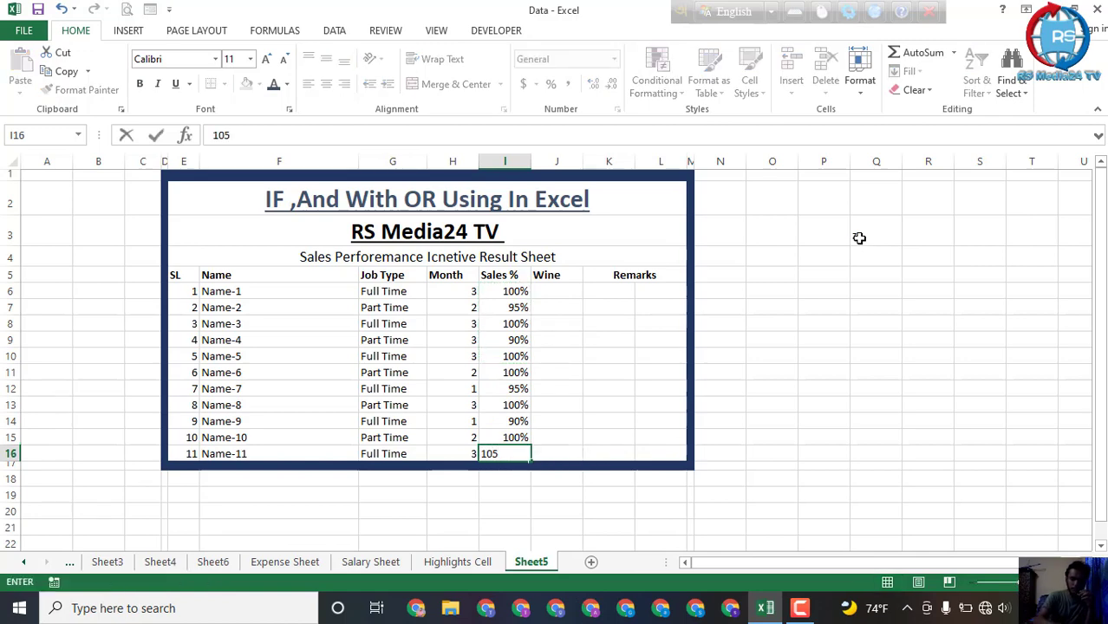
type("%")
left_click(628, 360)
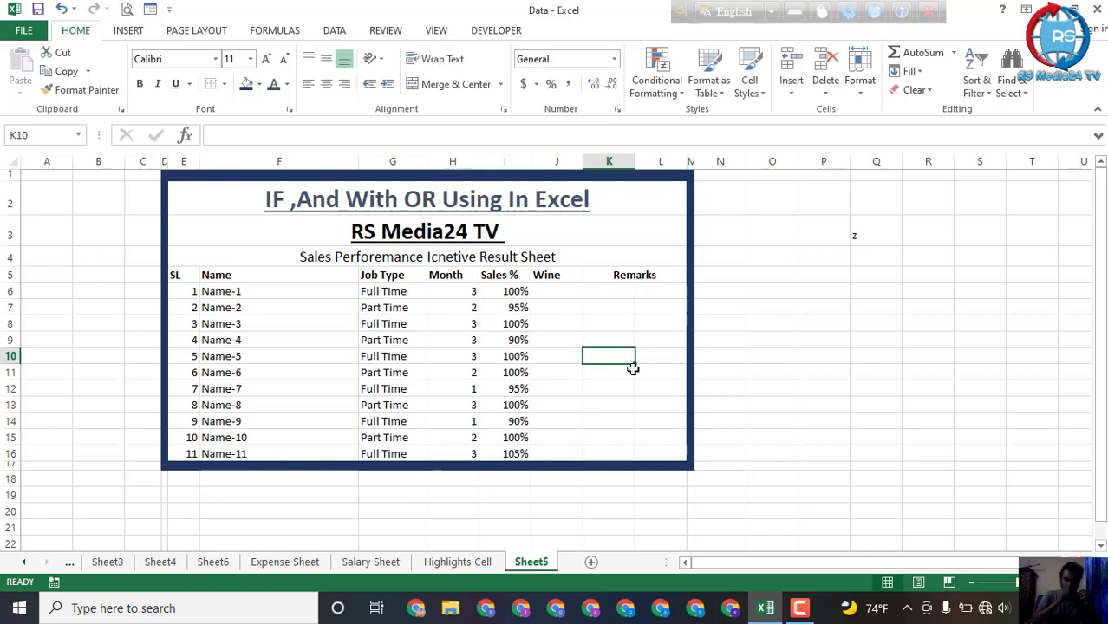
left_click(555, 307)
left_click_drag(561, 276, 560, 292)
left_click(589, 320)
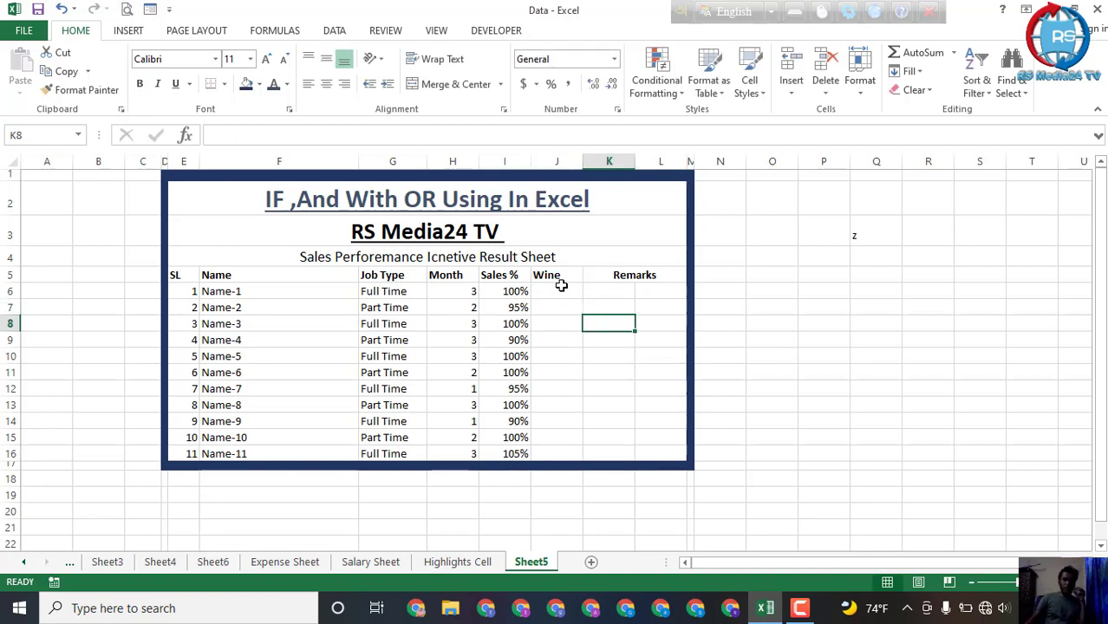
left_click(562, 288)
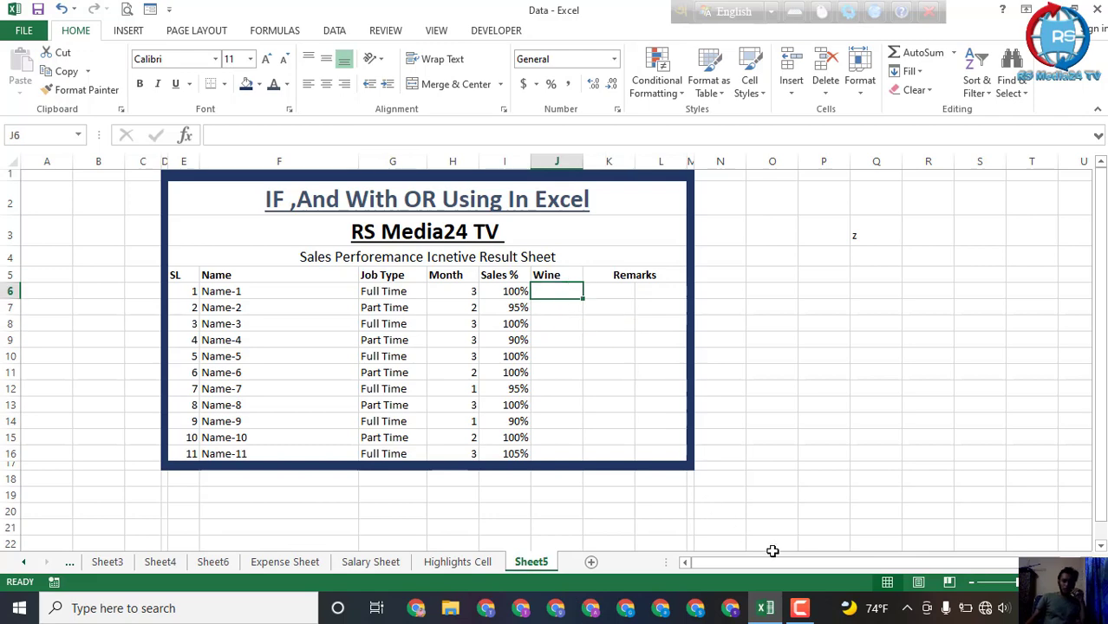
left_click(799, 608)
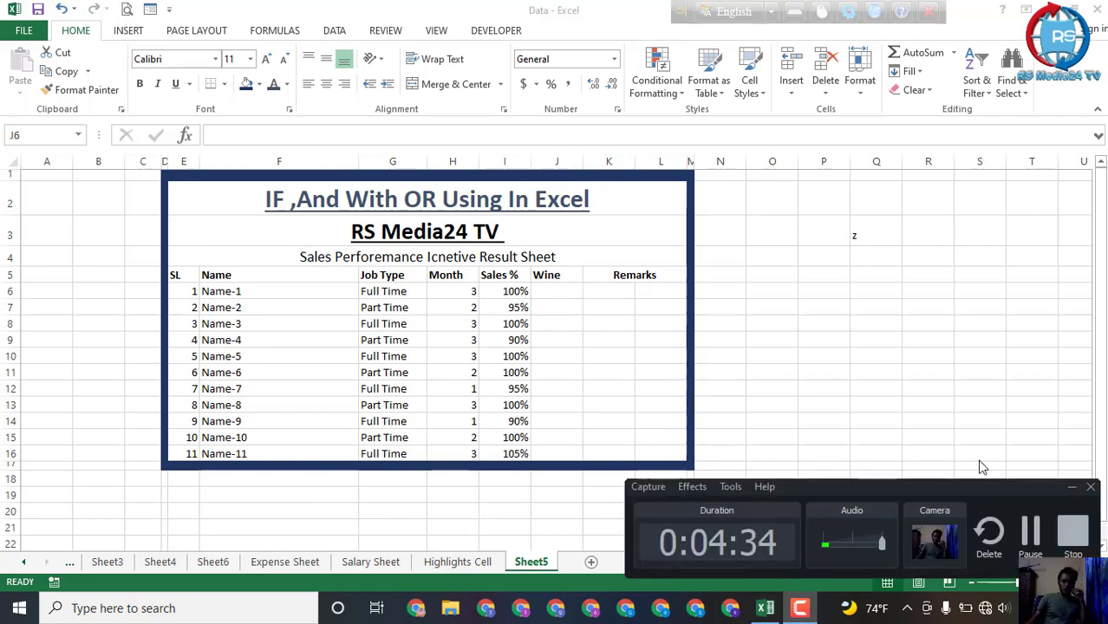
left_click(1090, 488)
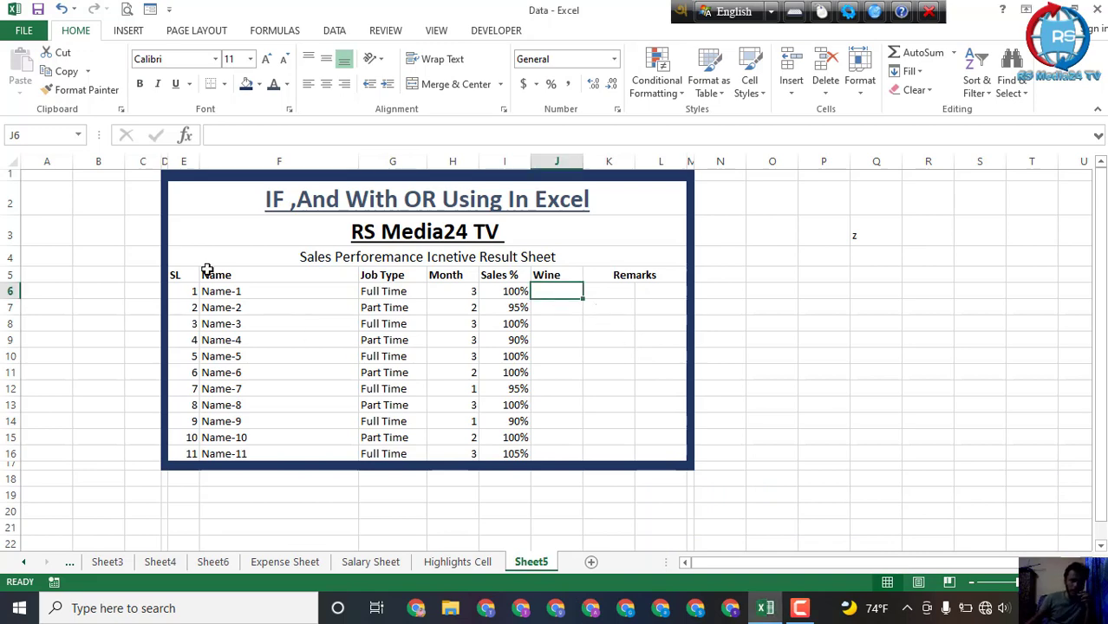
Step: Fill the main title in row 2 with light green and the RS Media24 TV heading in row 3 with a slightly darker green
left_click(208, 206)
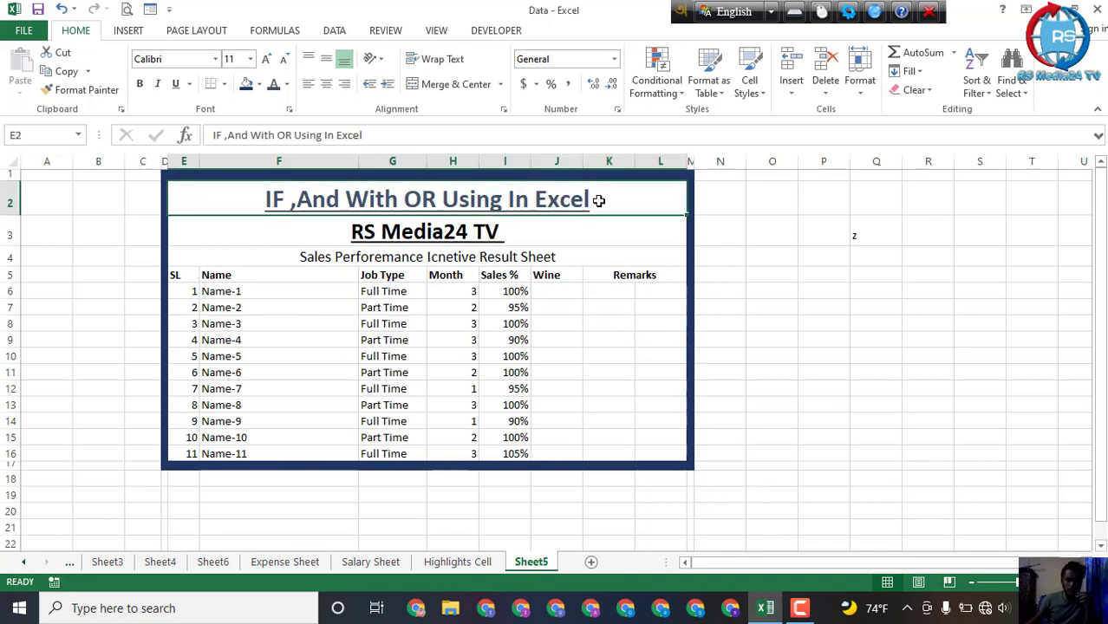
left_click(259, 85)
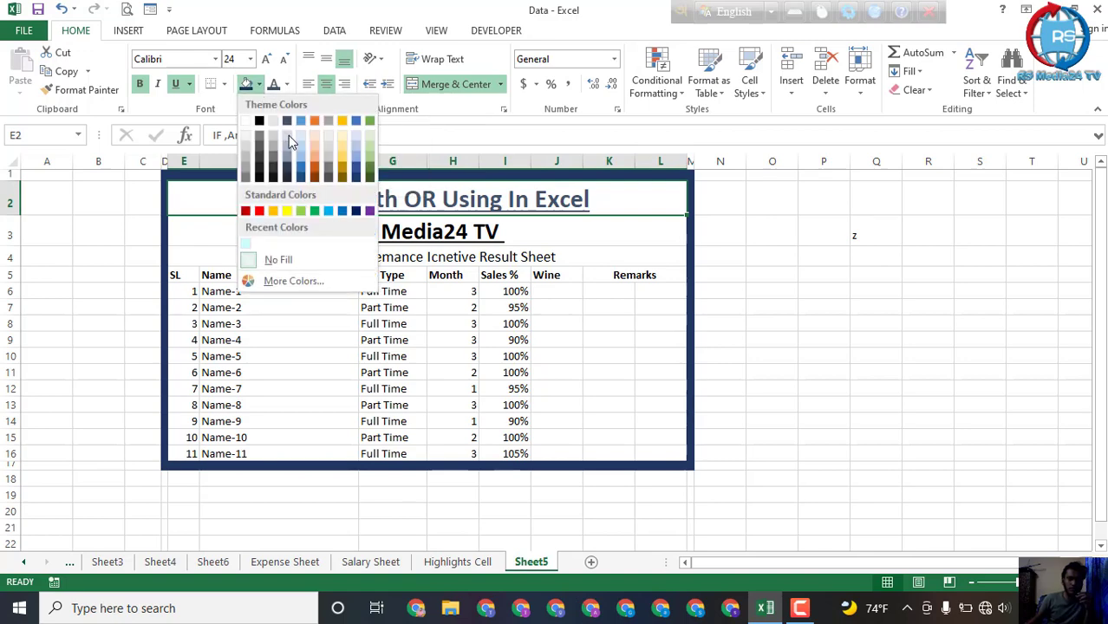
left_click(371, 152)
left_click(512, 307)
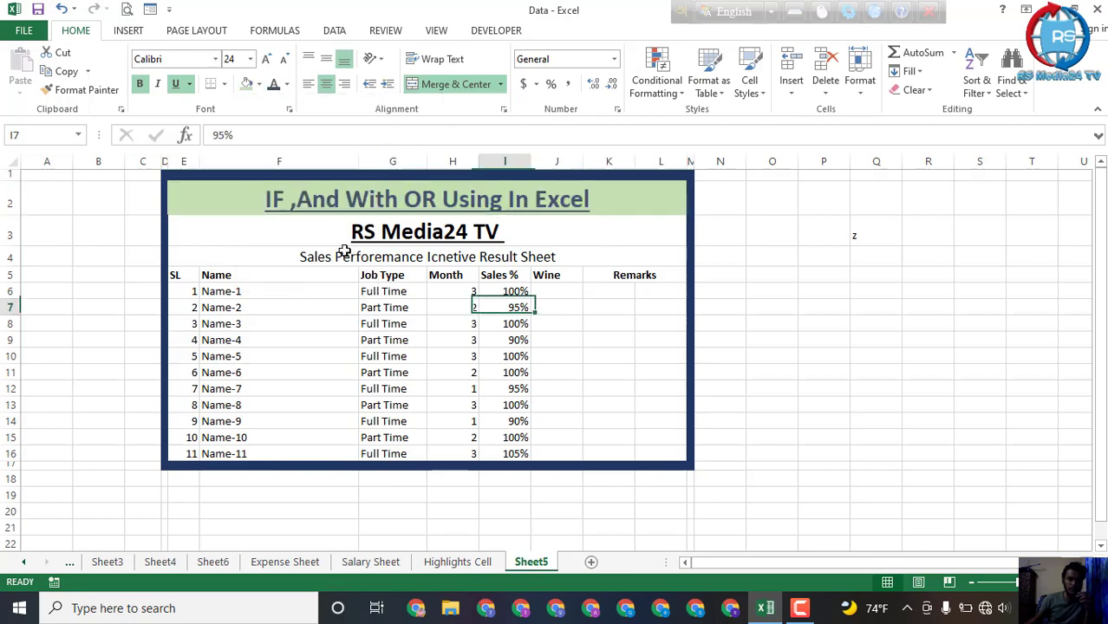
left_click(244, 236)
left_click(258, 84)
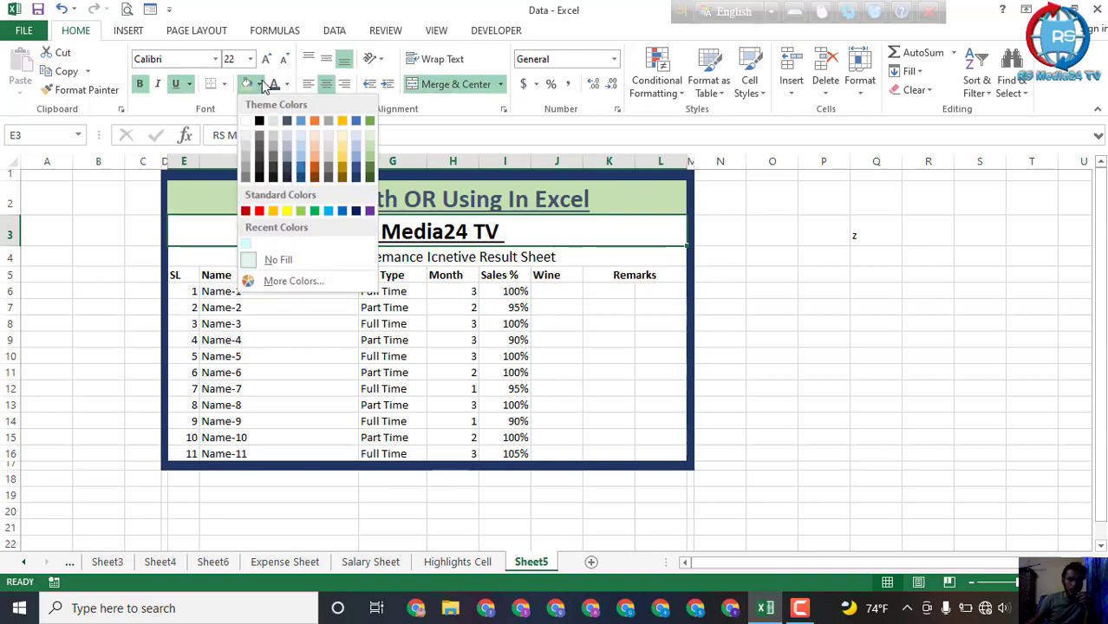
left_click(369, 165)
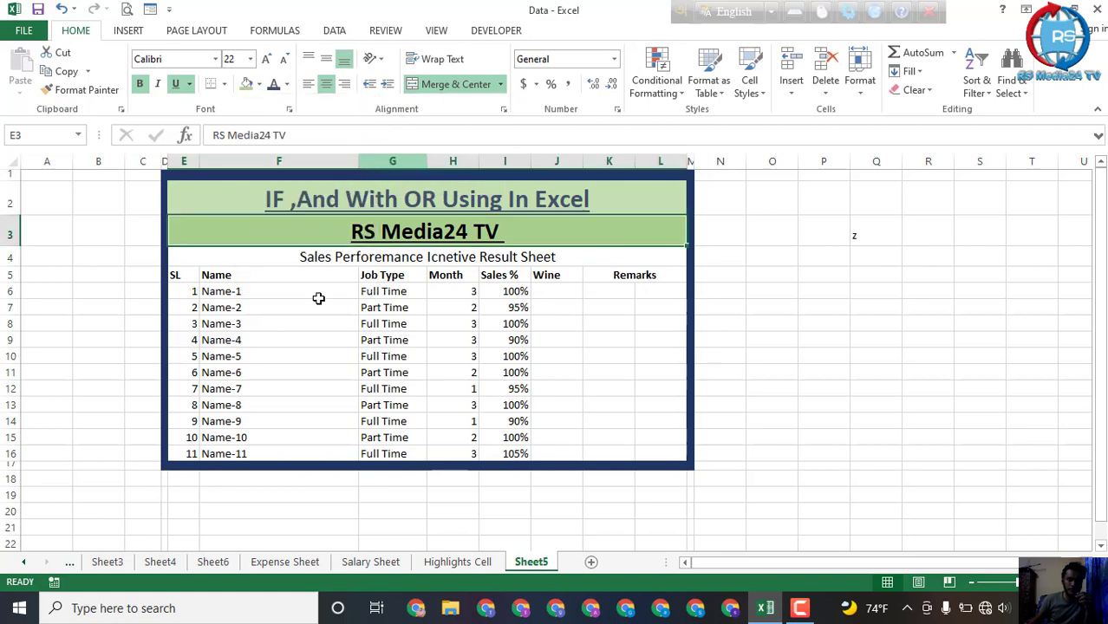
Step: Fill the result sheet subtitle in row 4 with medium gray
left_click(648, 264)
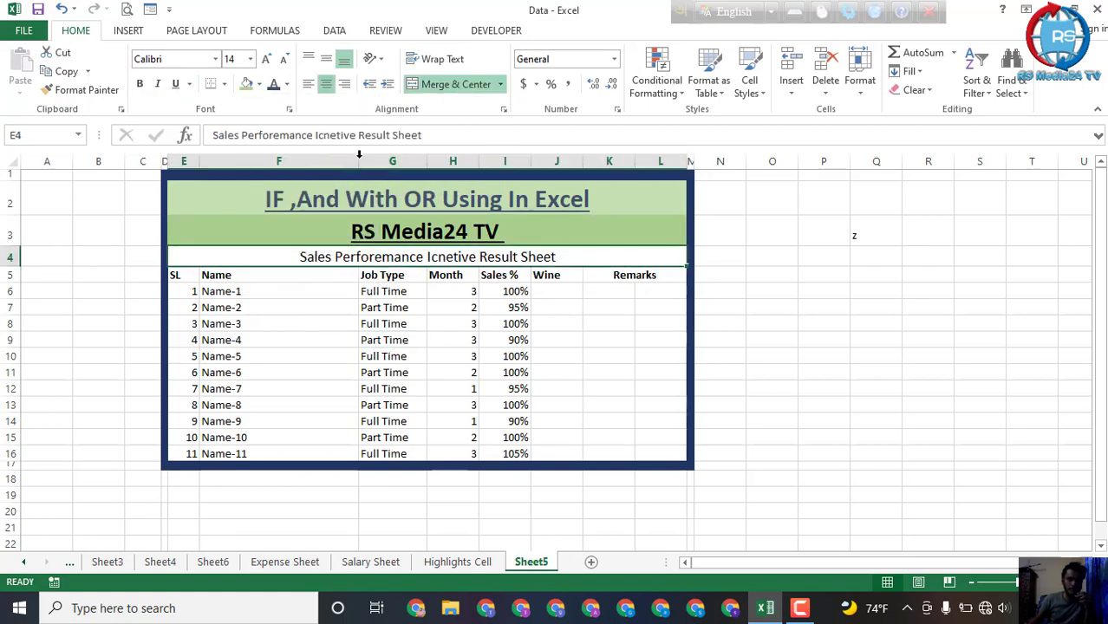
left_click(259, 84)
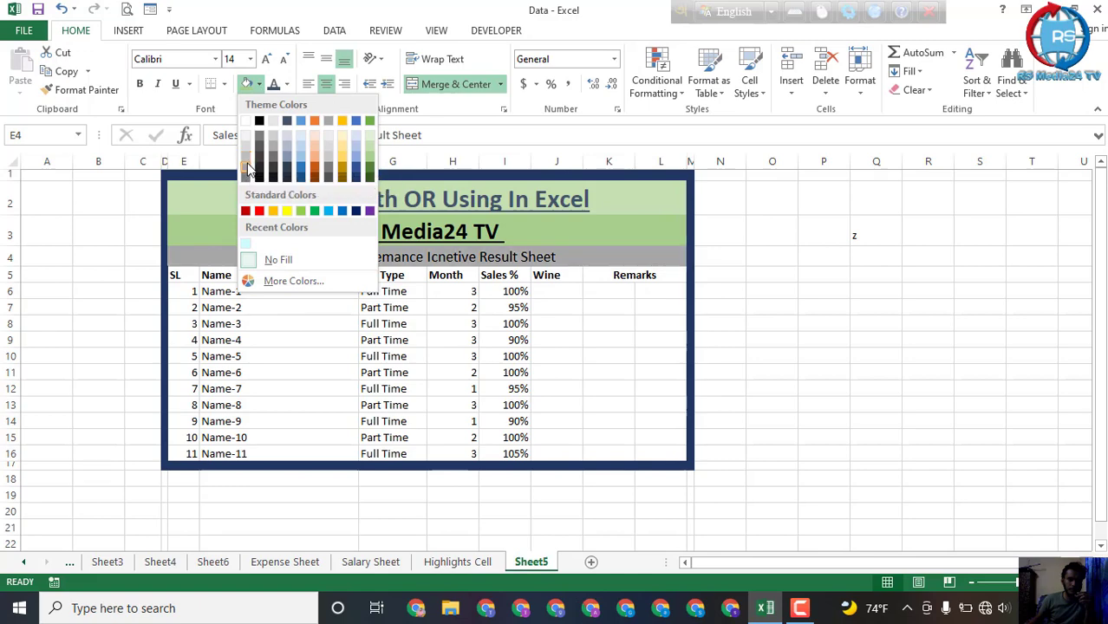
left_click(248, 165)
left_click(534, 377)
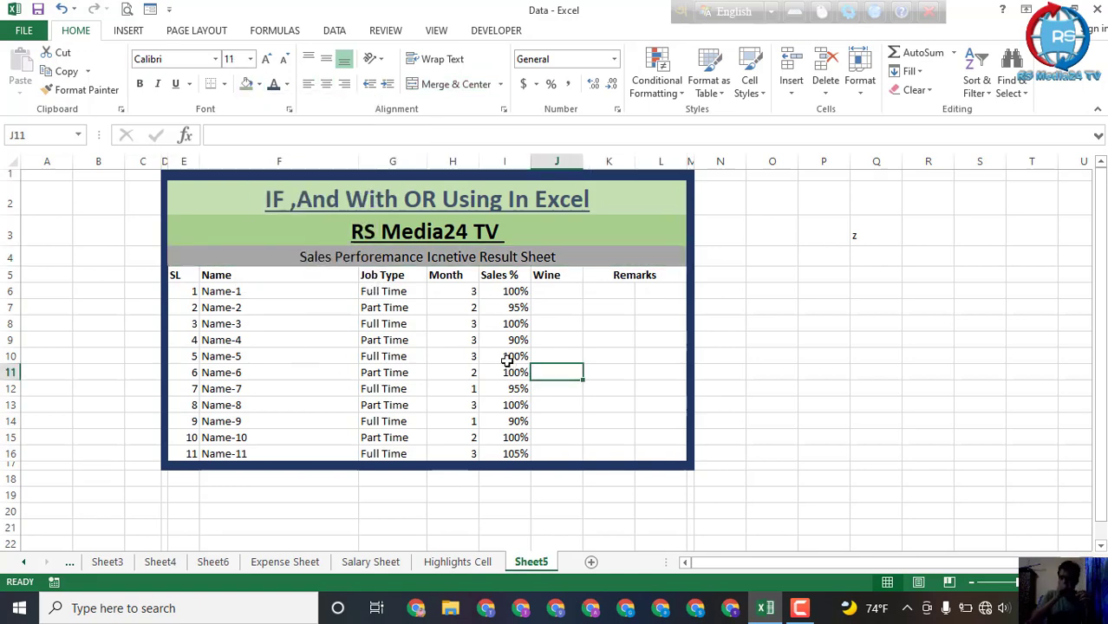
left_click(415, 258)
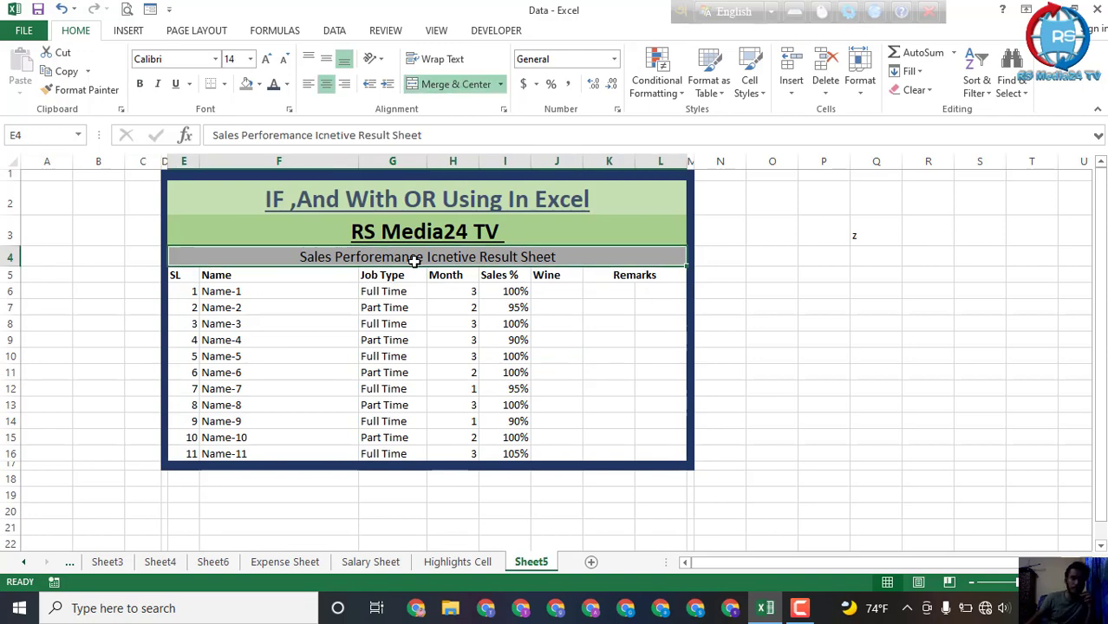
Step: Underline the result sheet subtitle in row 4 and fill the column headers in row 5 with medium gray
left_click(174, 86)
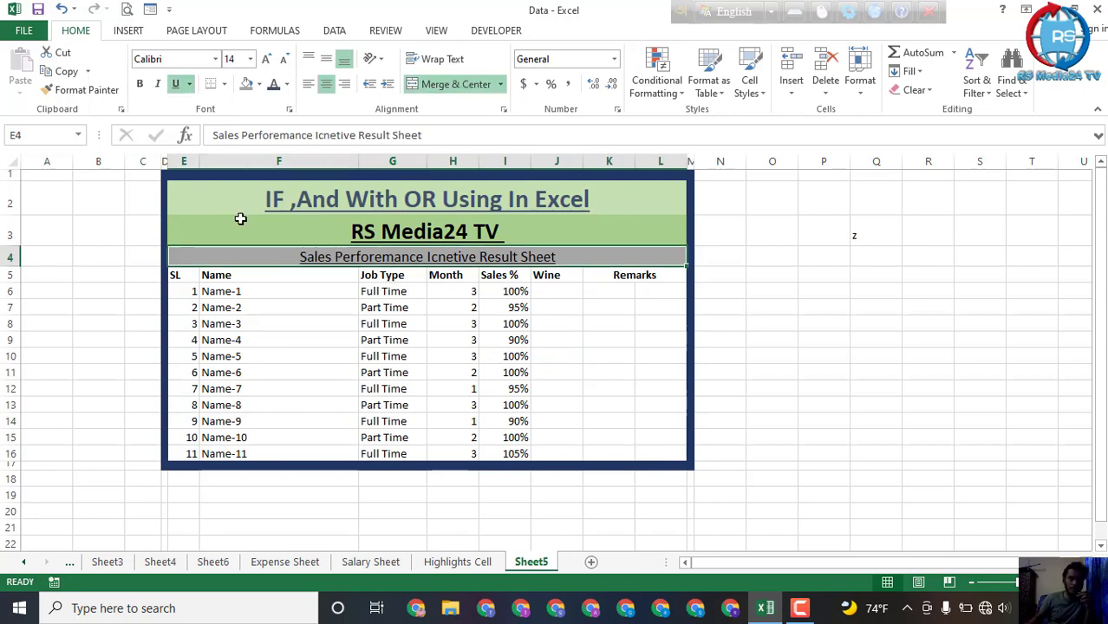
left_click(368, 307)
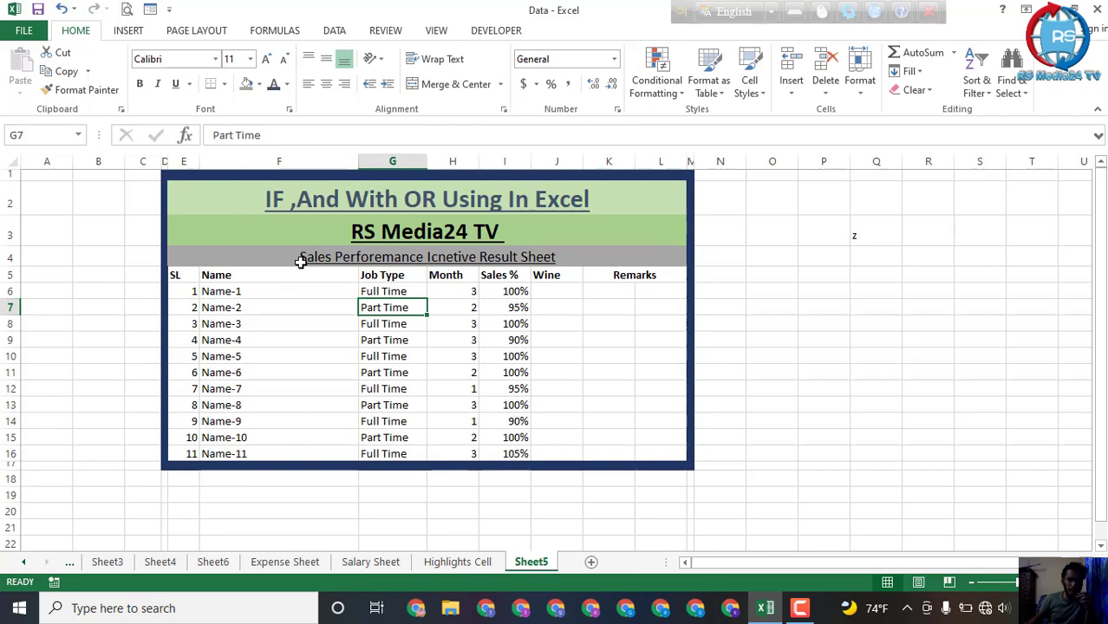
left_click_drag(182, 275, 648, 274)
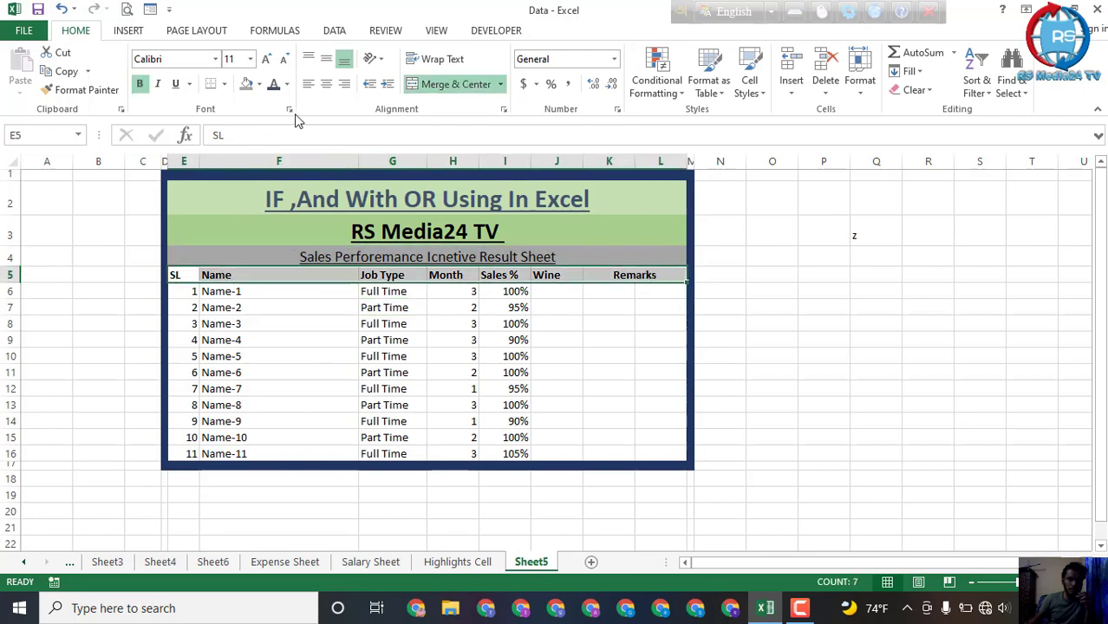
left_click(259, 84)
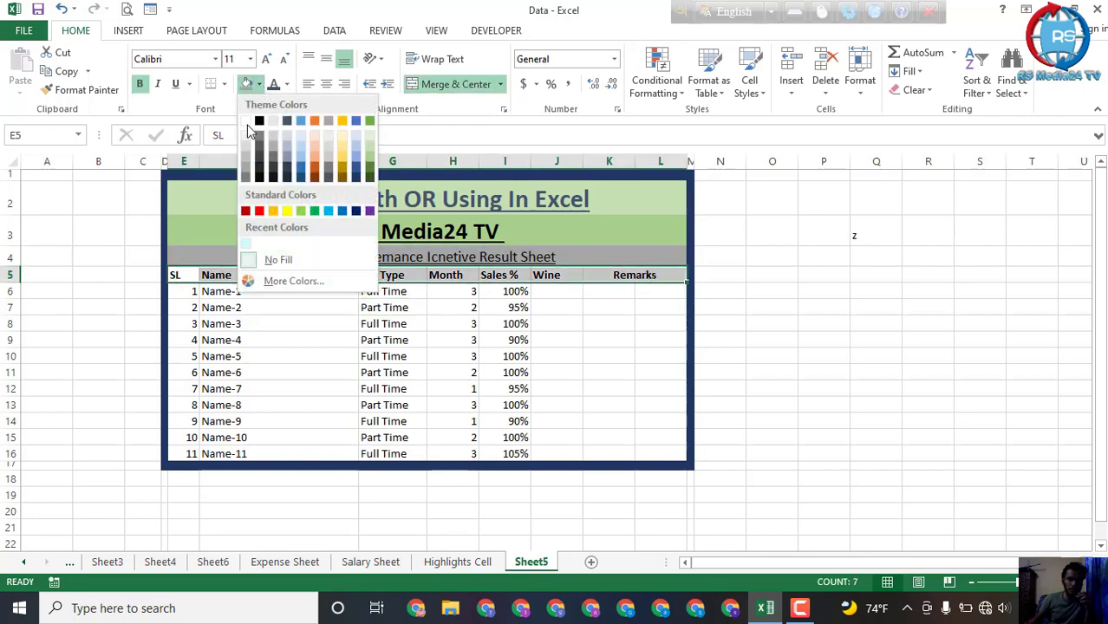
left_click(248, 174)
left_click(282, 345)
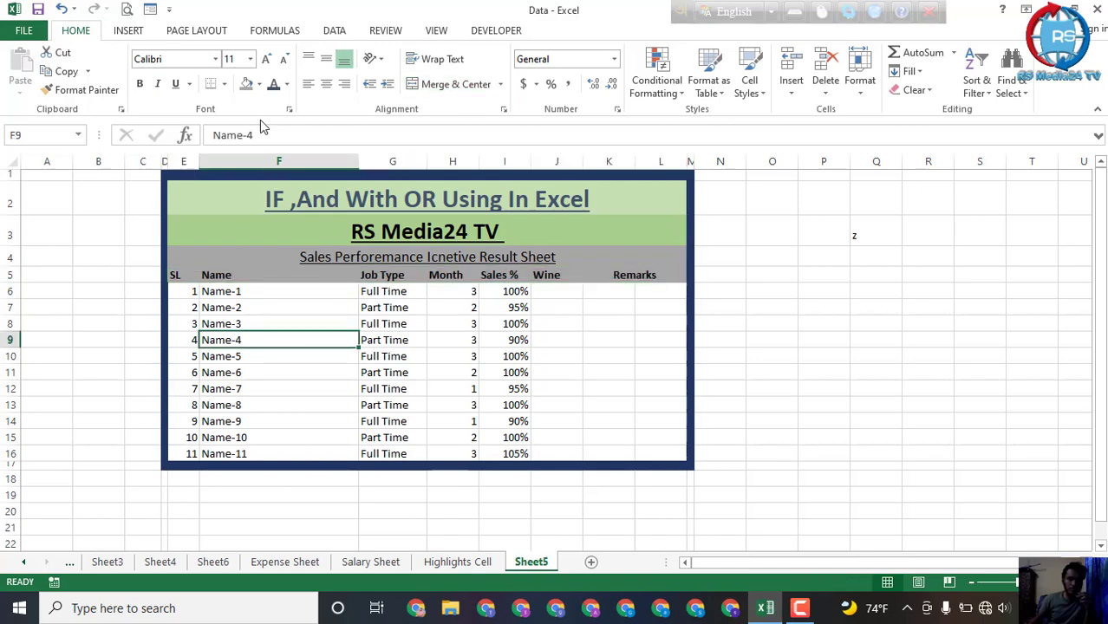
Step: Change the fill of the result sheet subtitle in row 4 to a lighter gray than the header row
left_click(282, 257)
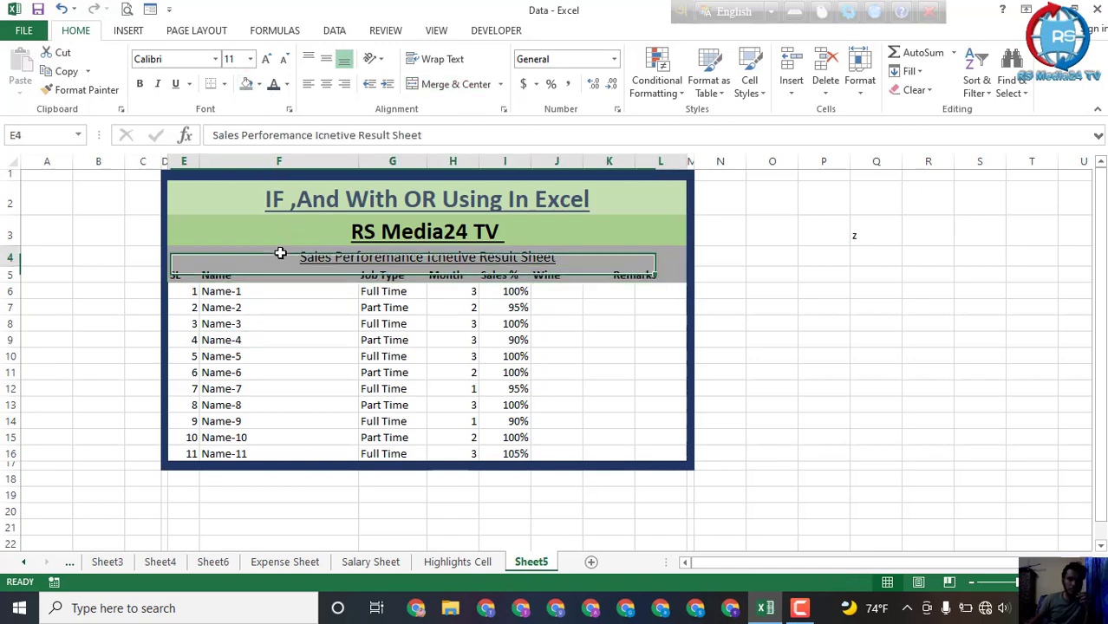
left_click(259, 84)
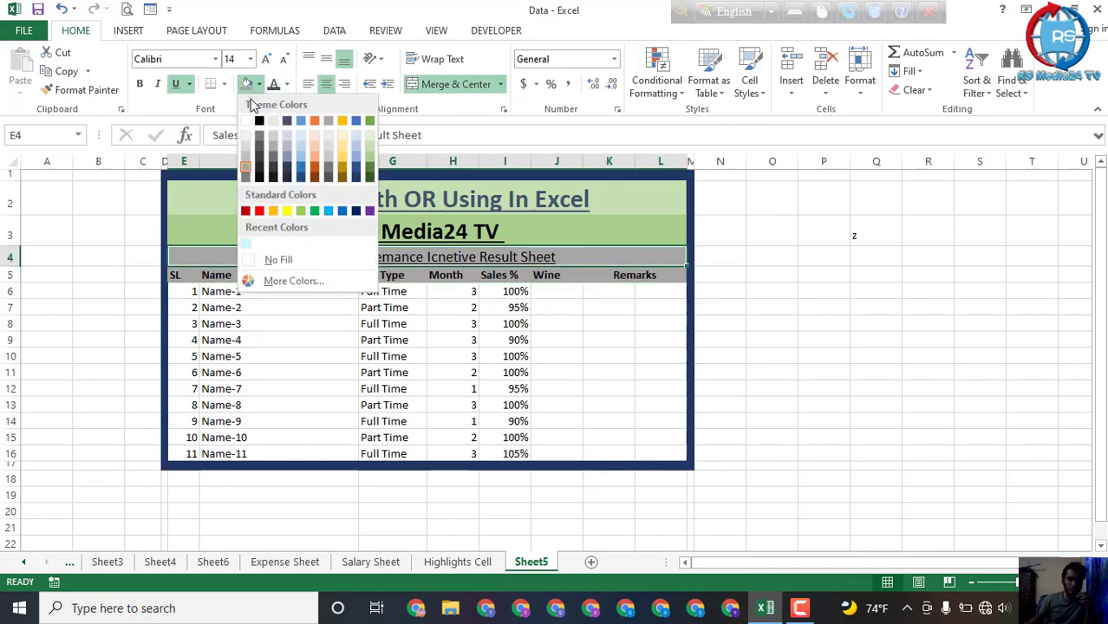
left_click(243, 181)
left_click(299, 324)
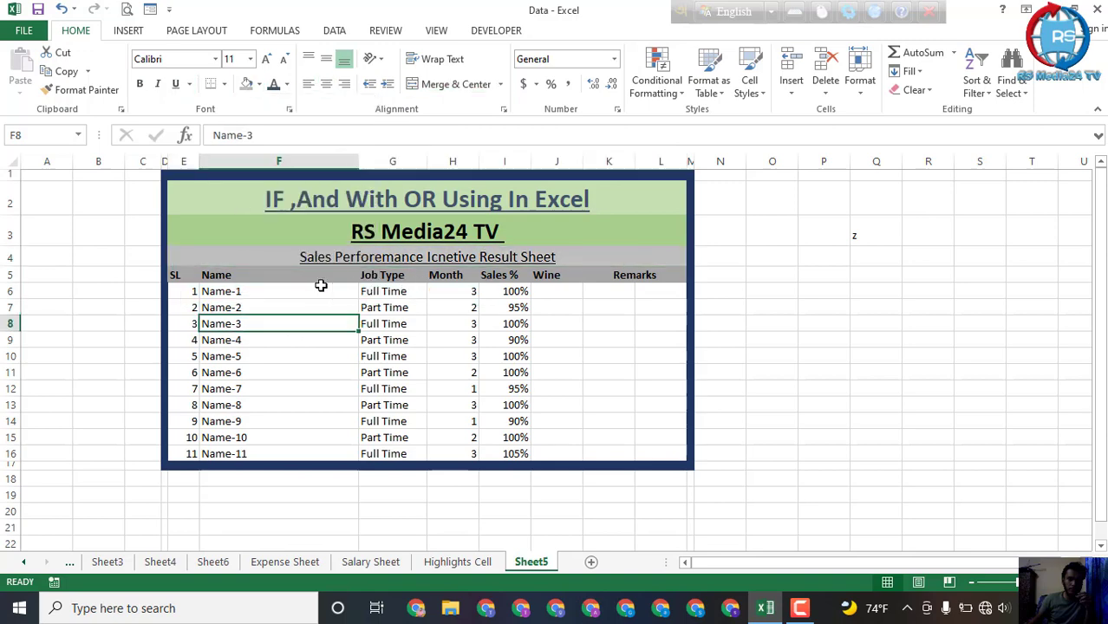
Step: Apply All Borders to the table range E5:L16, from the SL header through the last Remarks row
left_click_drag(183, 280, 648, 451)
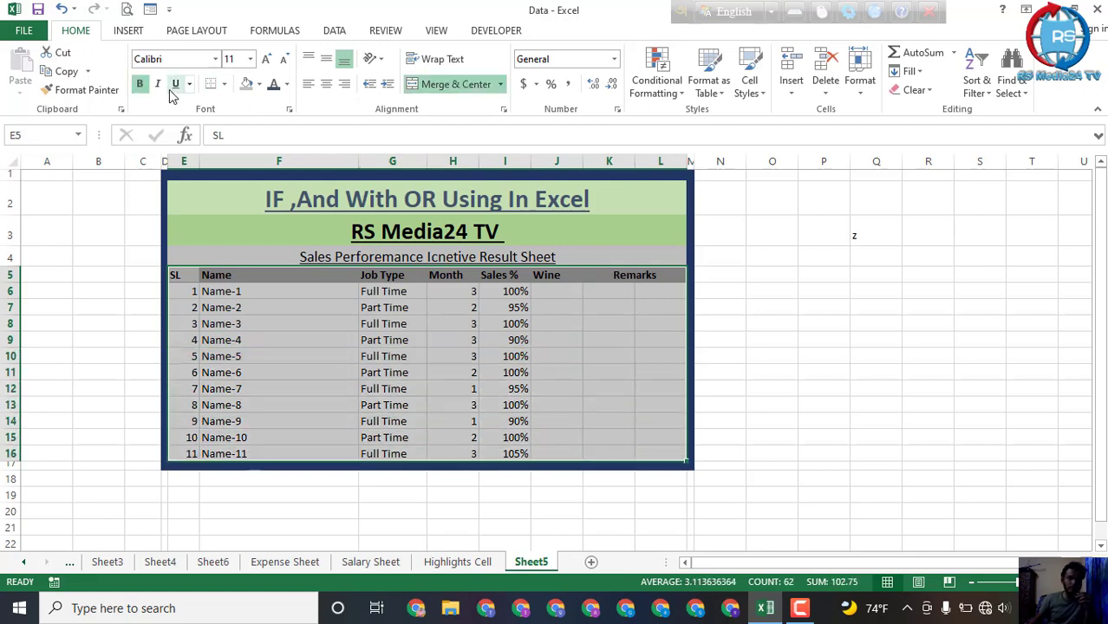
left_click(226, 84)
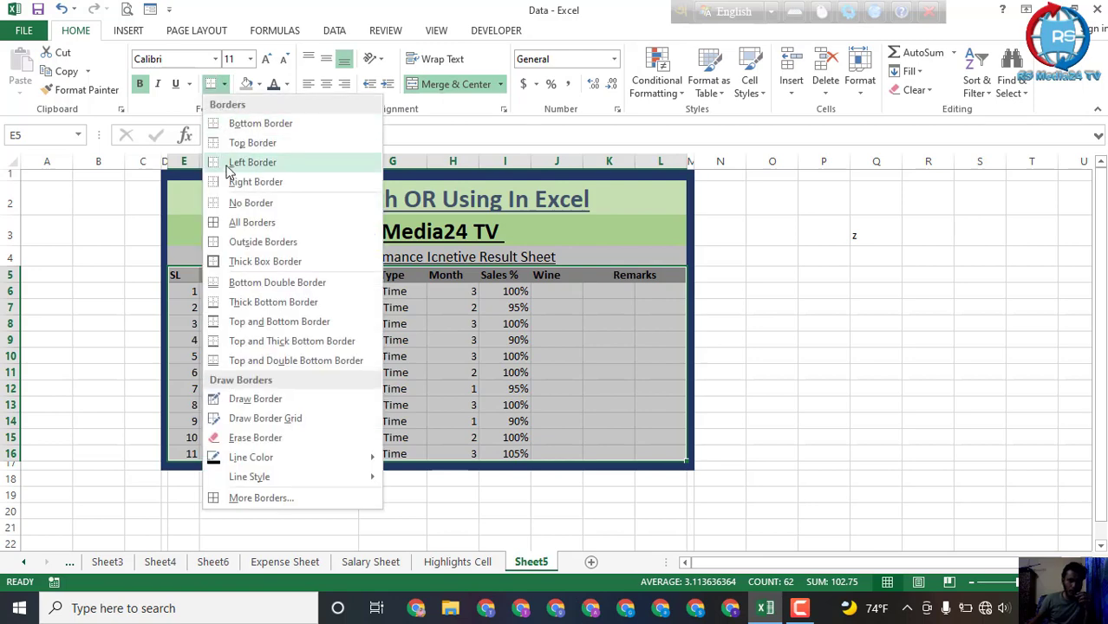
left_click(247, 217)
left_click(646, 372)
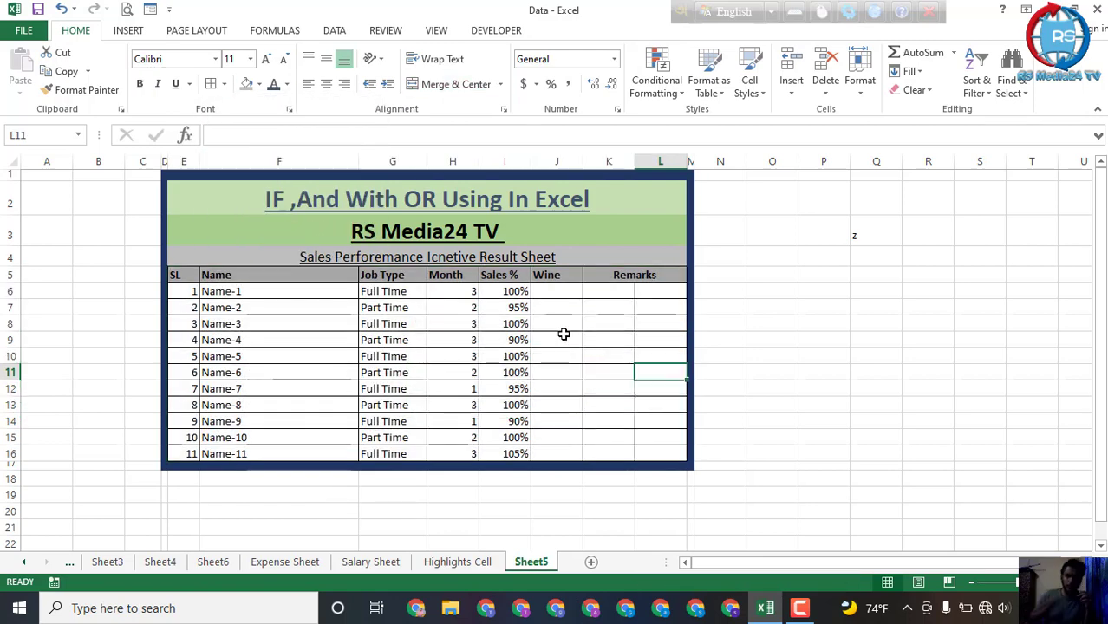
left_click(737, 310)
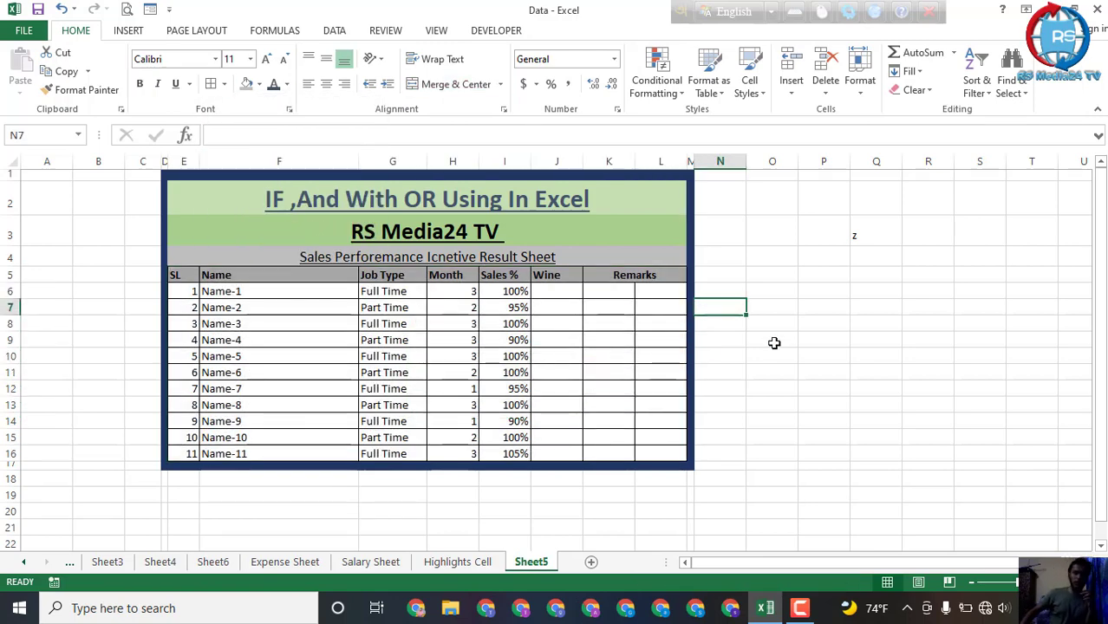
Step: Center the contents of the Name column F horizontally
left_click(611, 351)
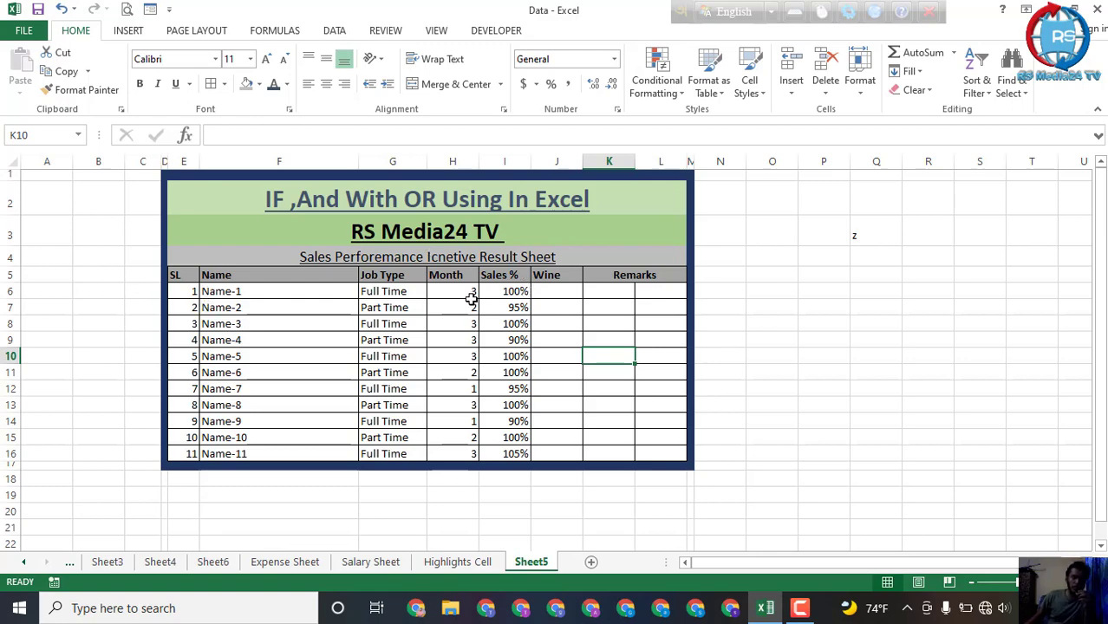
left_click(378, 291)
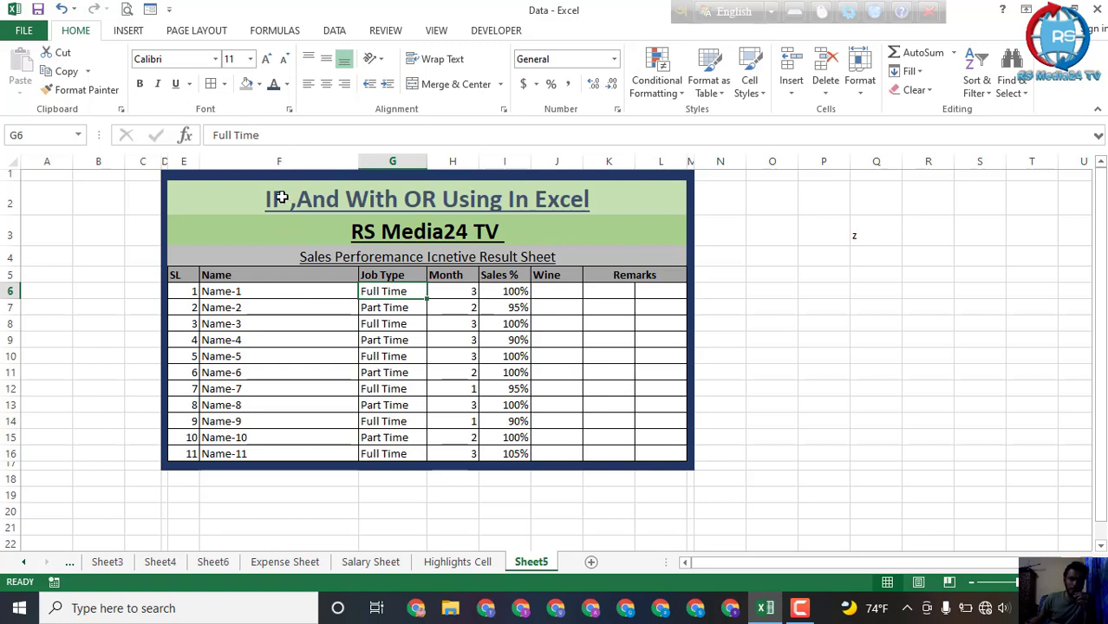
left_click(288, 161)
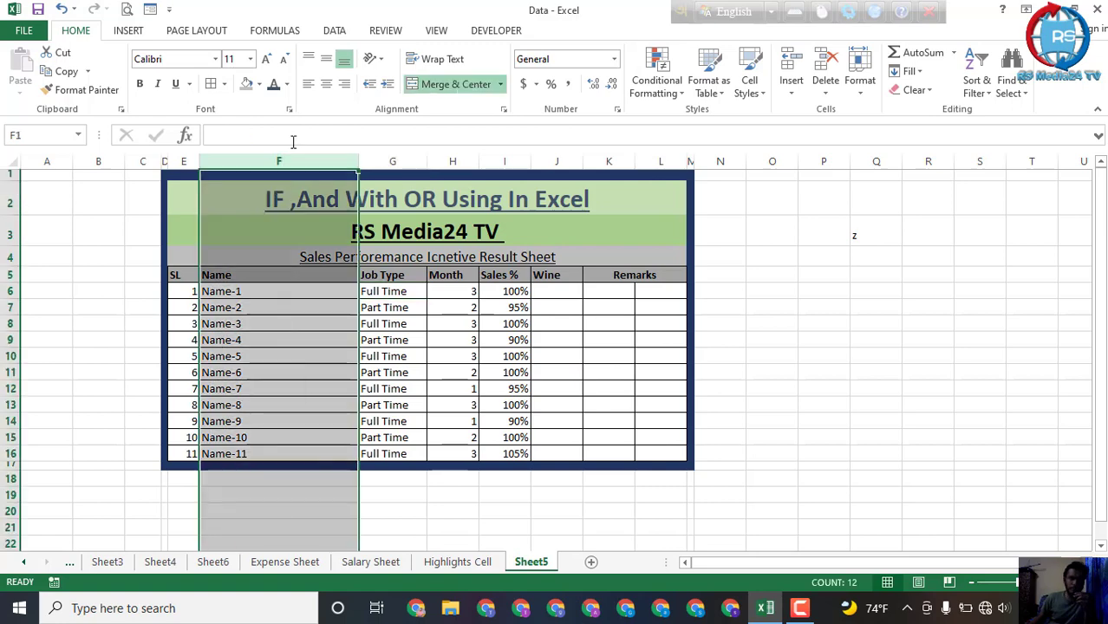
left_click(326, 83)
left_click(565, 368)
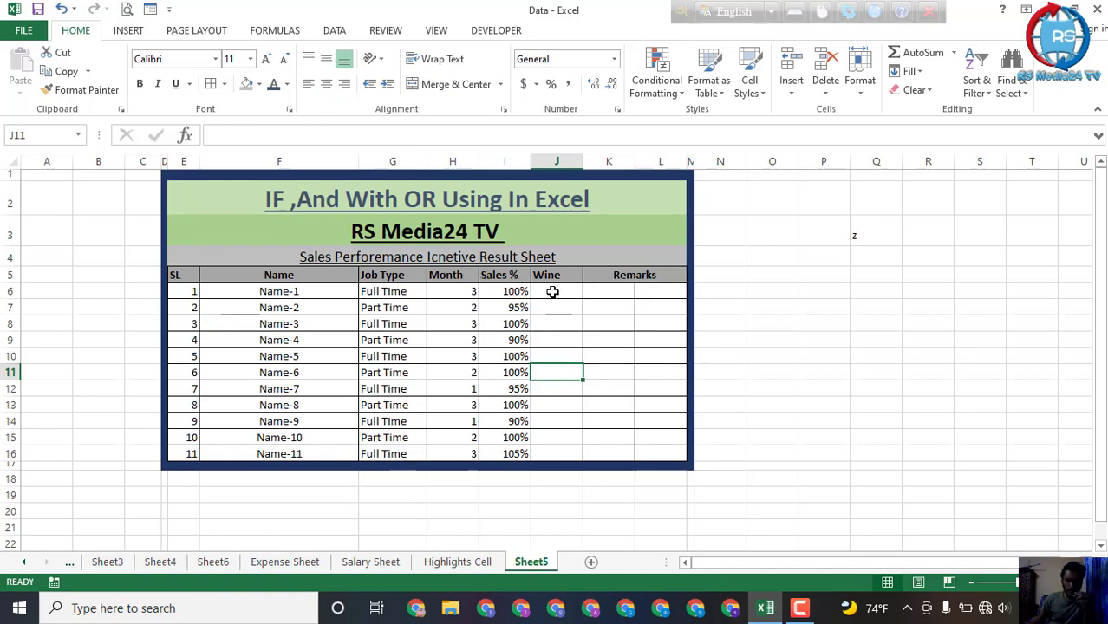
Step: Widen the Wine column J and begin a formula in J6 with an equals sign
left_click_drag(562, 291, 566, 456)
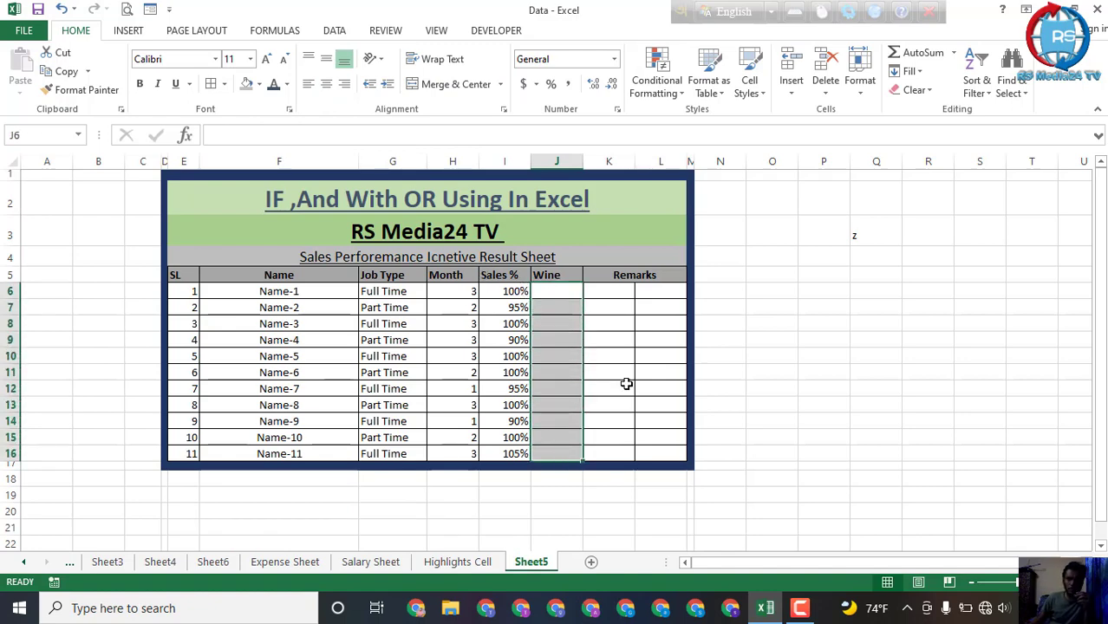
left_click(625, 385)
left_click(561, 297)
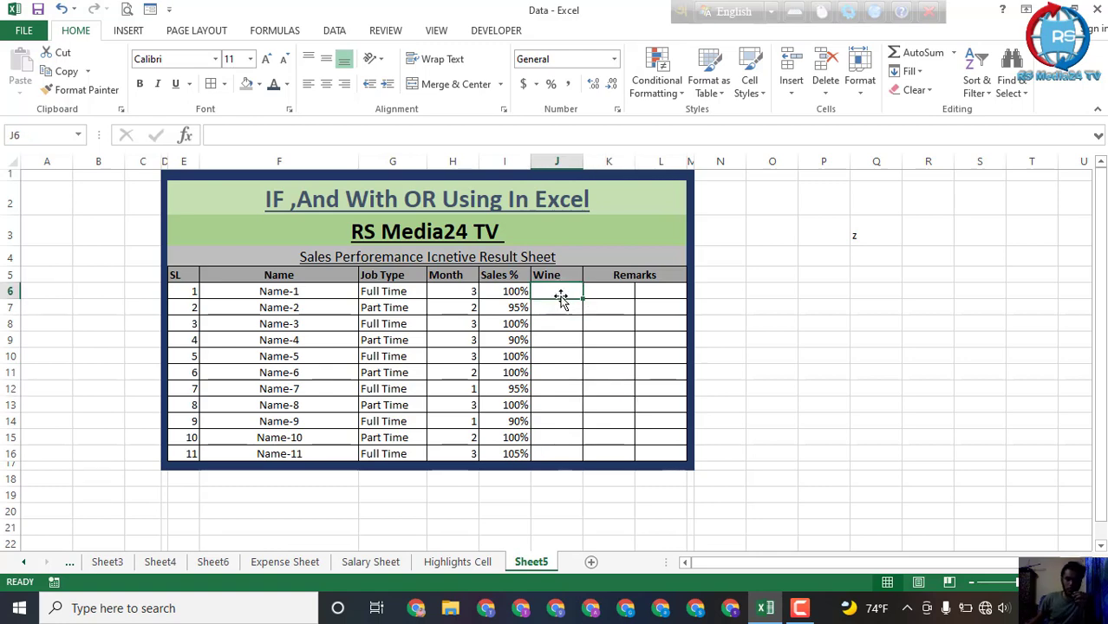
left_click_drag(586, 162, 609, 161)
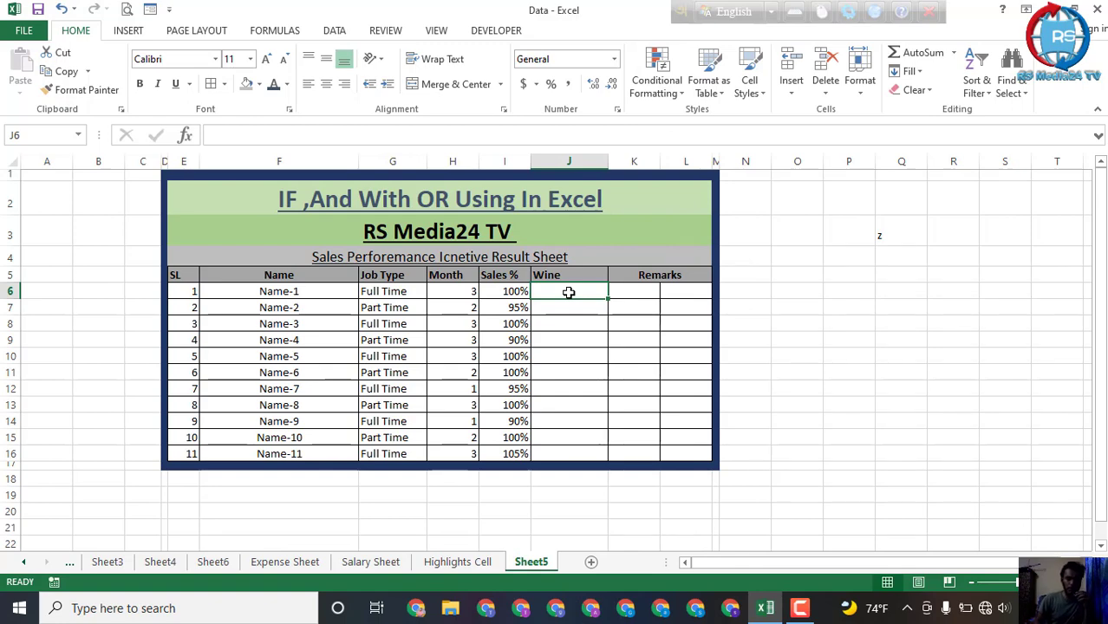
type("=")
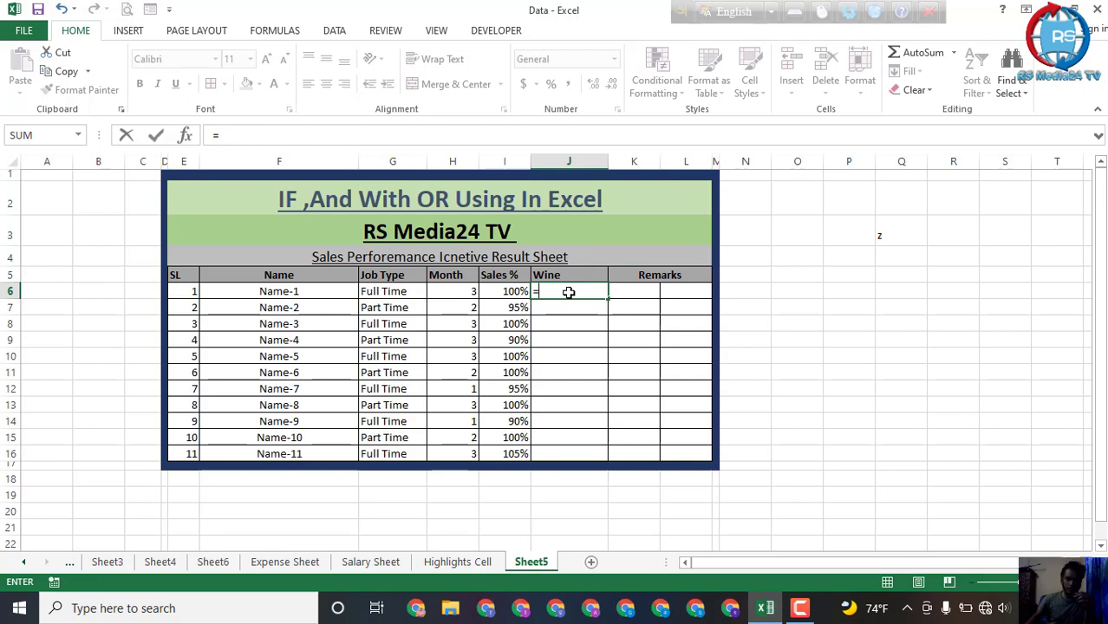
left_click(799, 608)
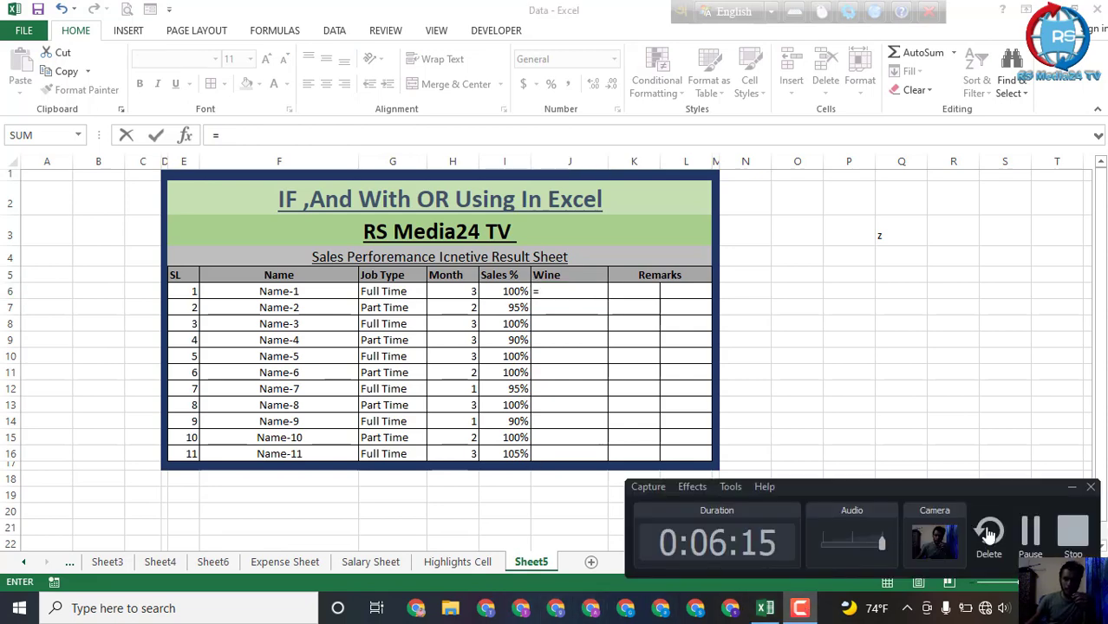
left_click(1029, 538)
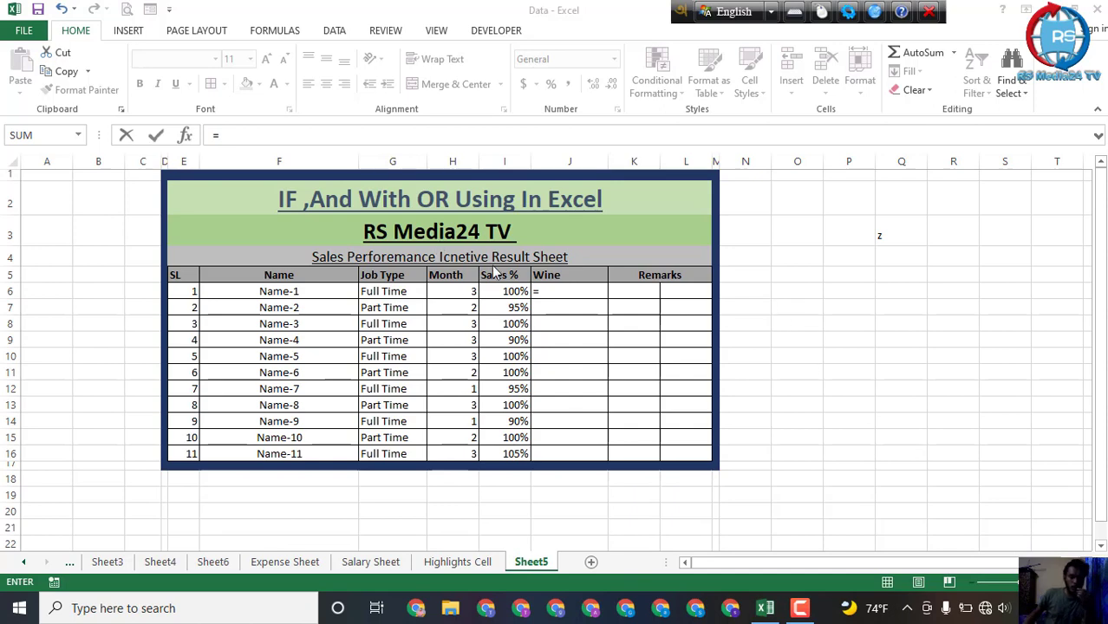
left_click(577, 287)
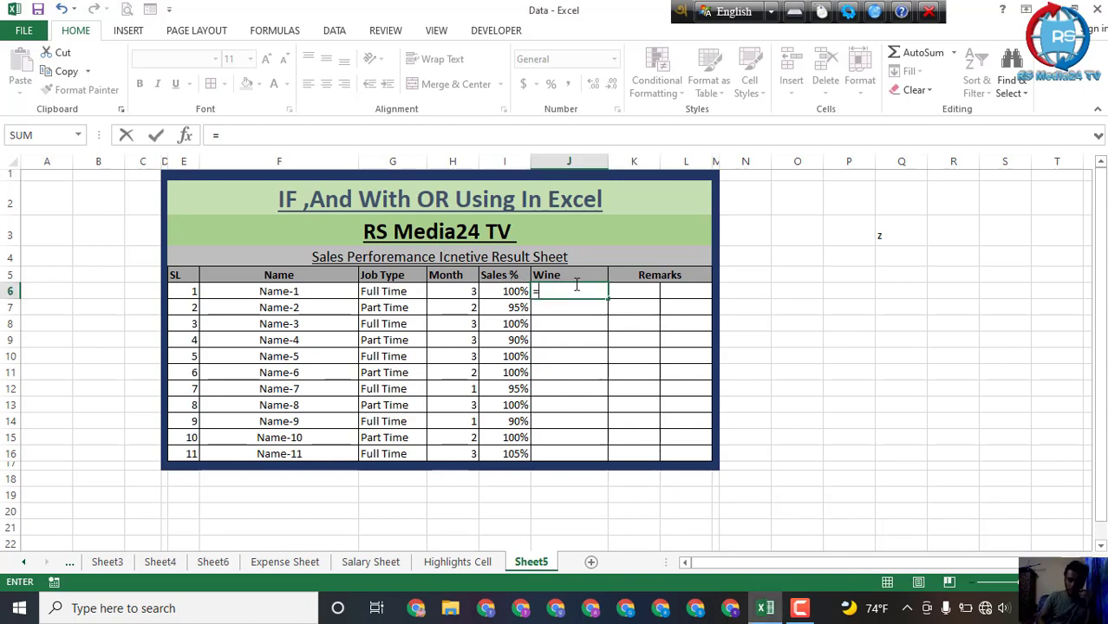
Step: Complete the formula in J6 as =IF(I6>100%,"15000","0") to base the incentive on the Sales %
type("if")
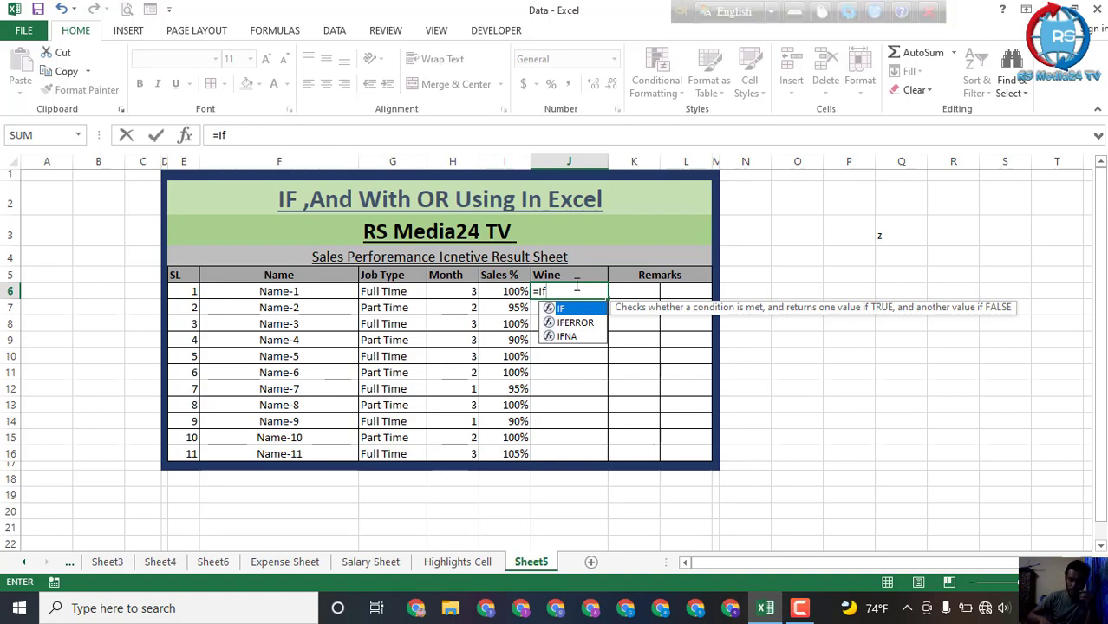
type("(")
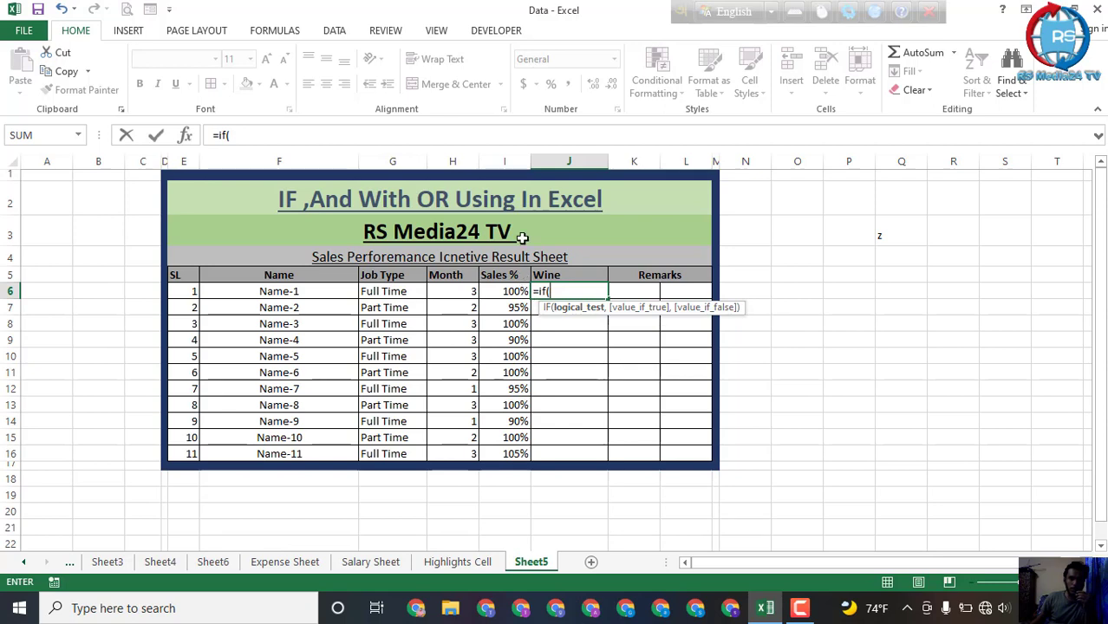
left_click(515, 293)
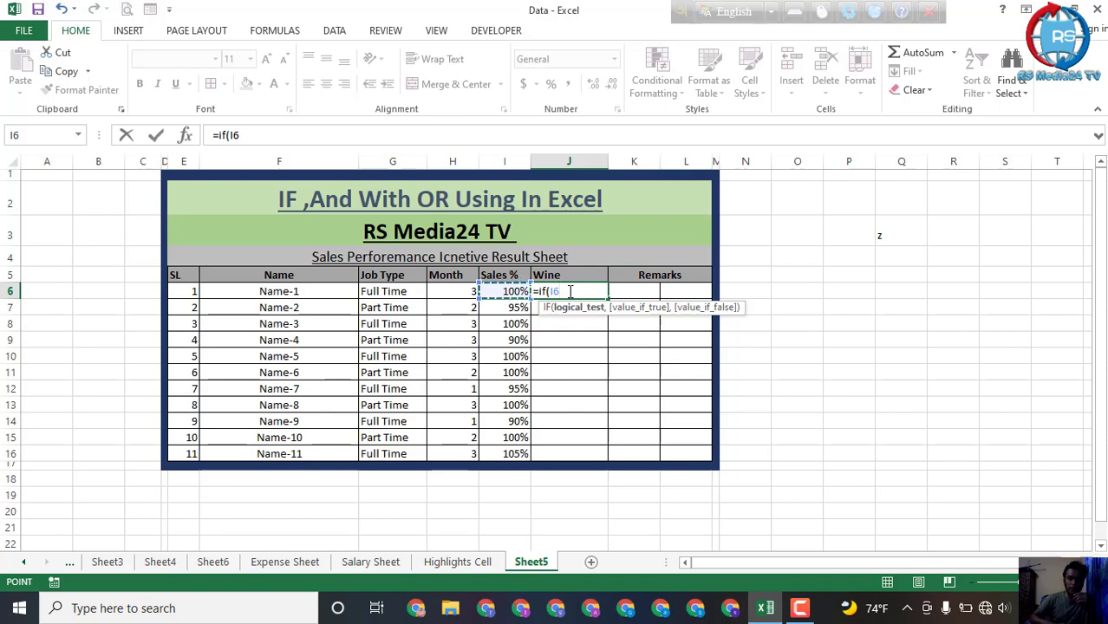
type(">")
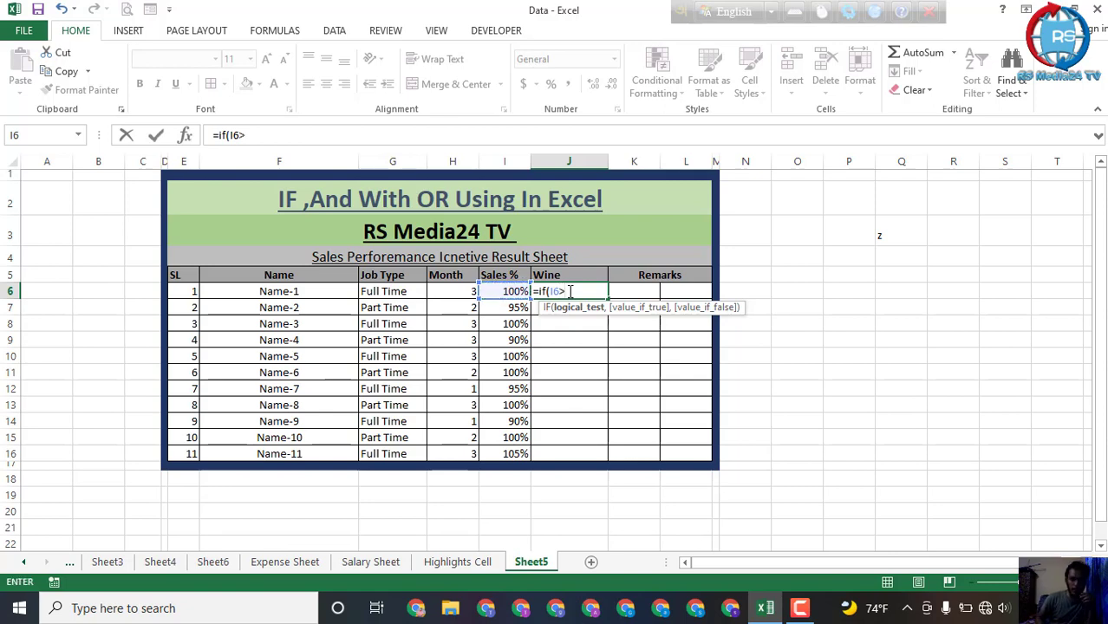
type("100%")
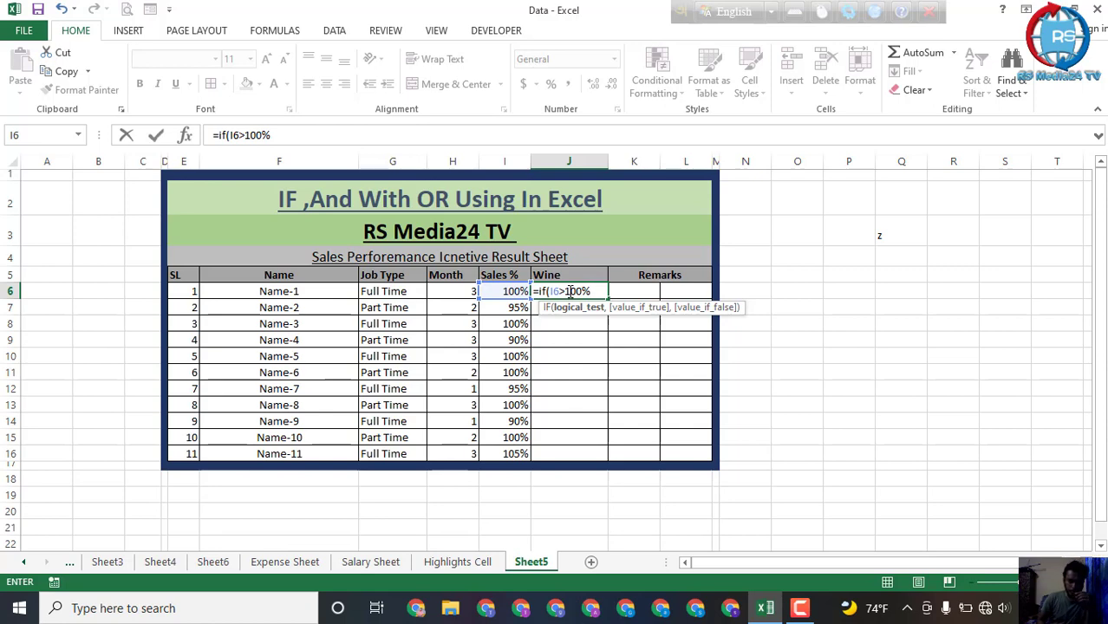
type(",")
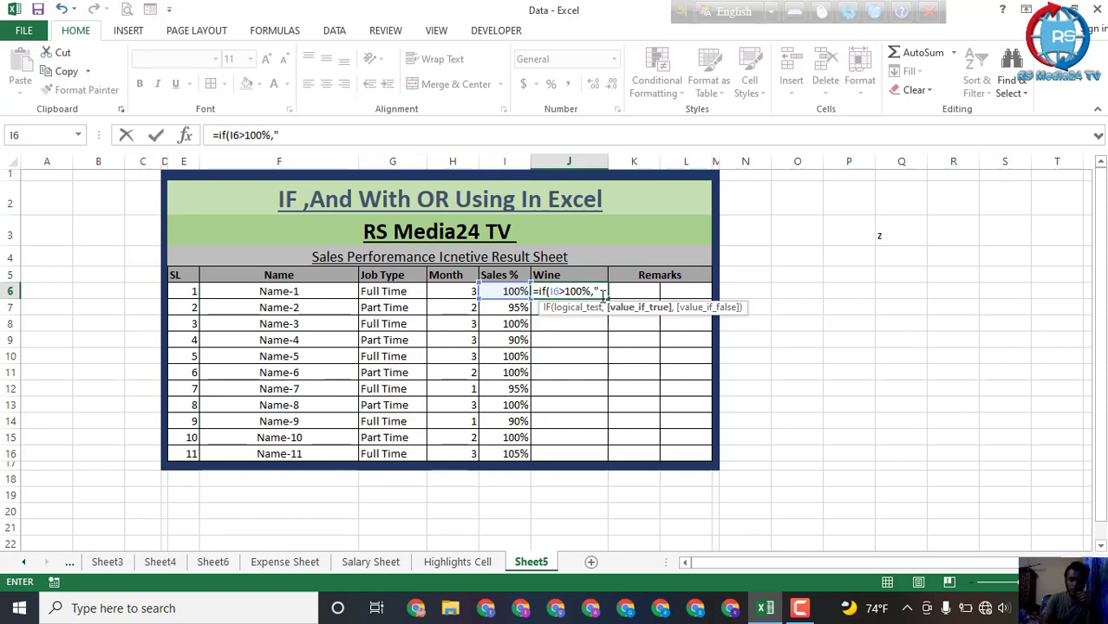
type("5000")
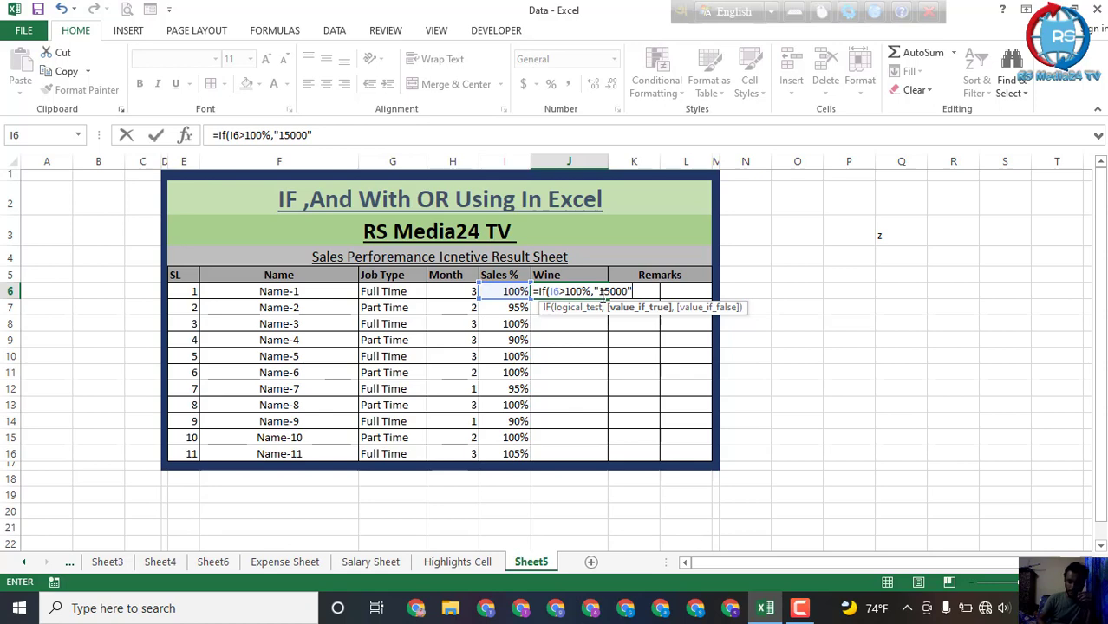
type("\",")
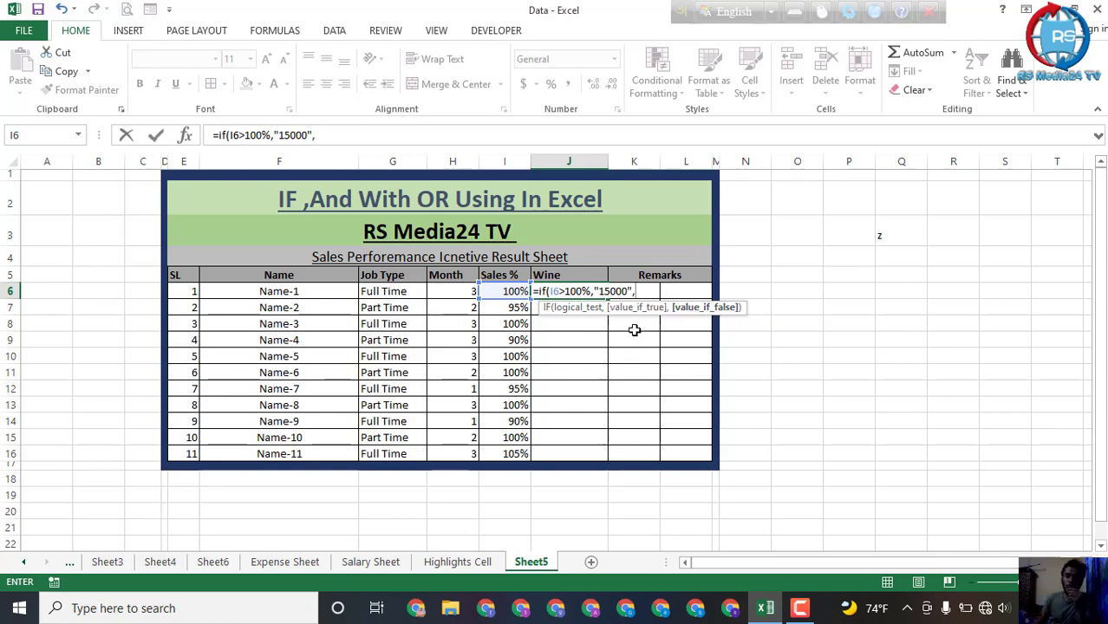
left_click(622, 292)
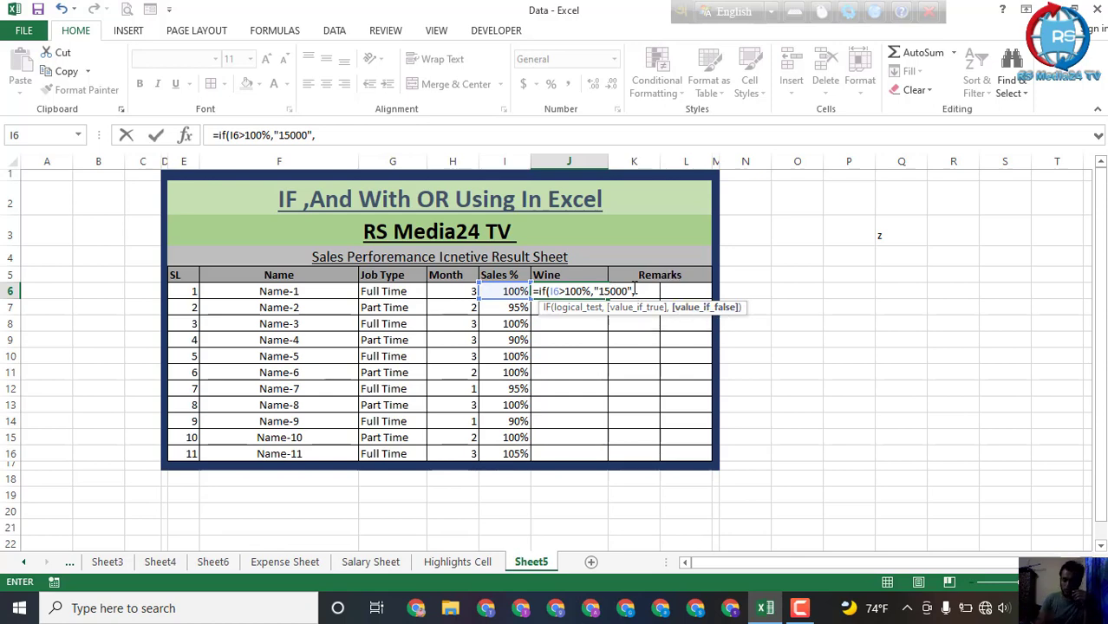
type("\"")
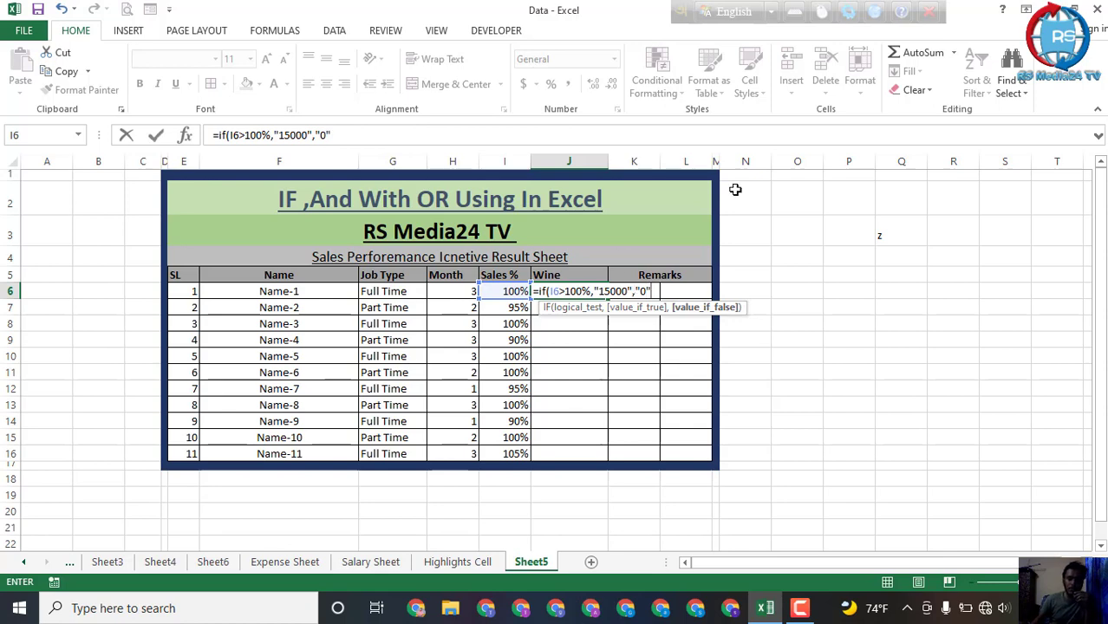
type("0\")")
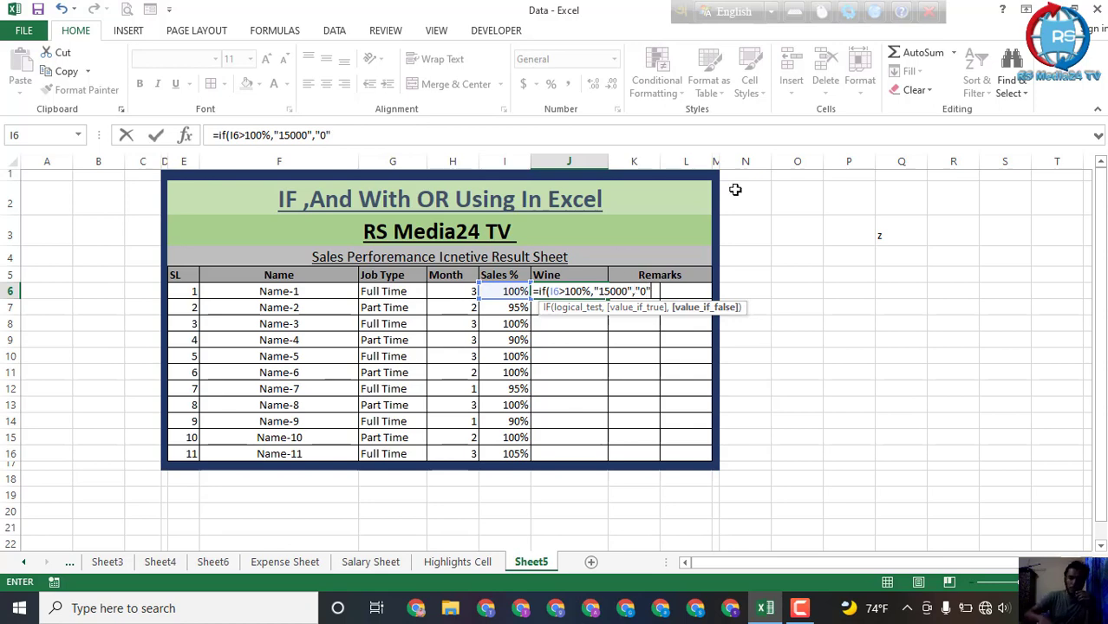
key("Return")
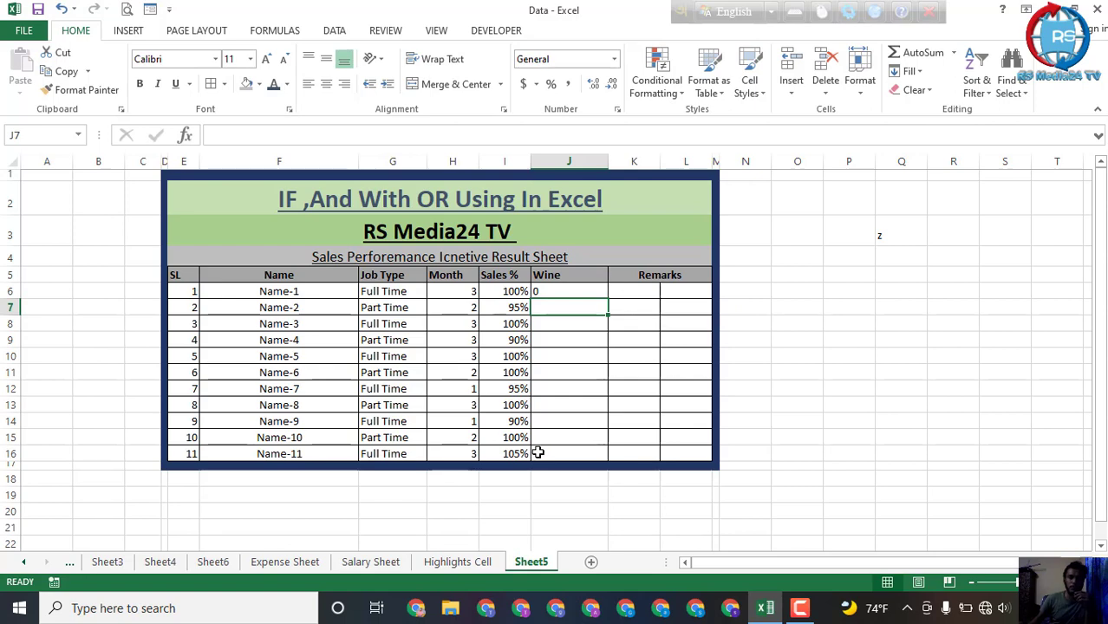
Step: Fill the incentive formula from J6 down the Wine column through J16
left_click(569, 371)
left_click(576, 290)
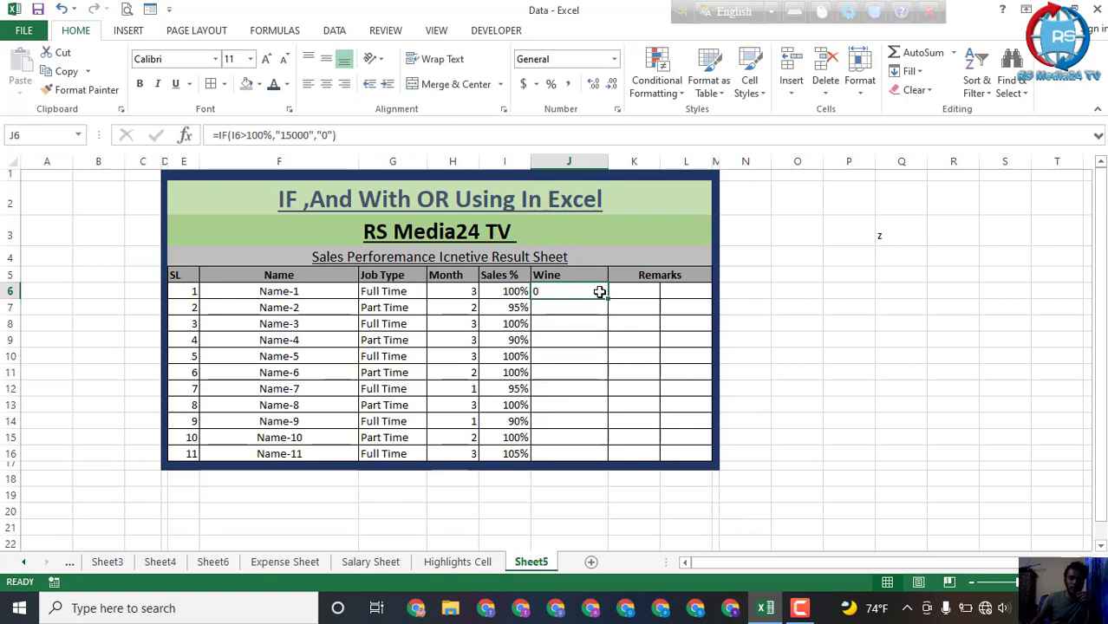
left_click_drag(606, 298, 611, 454)
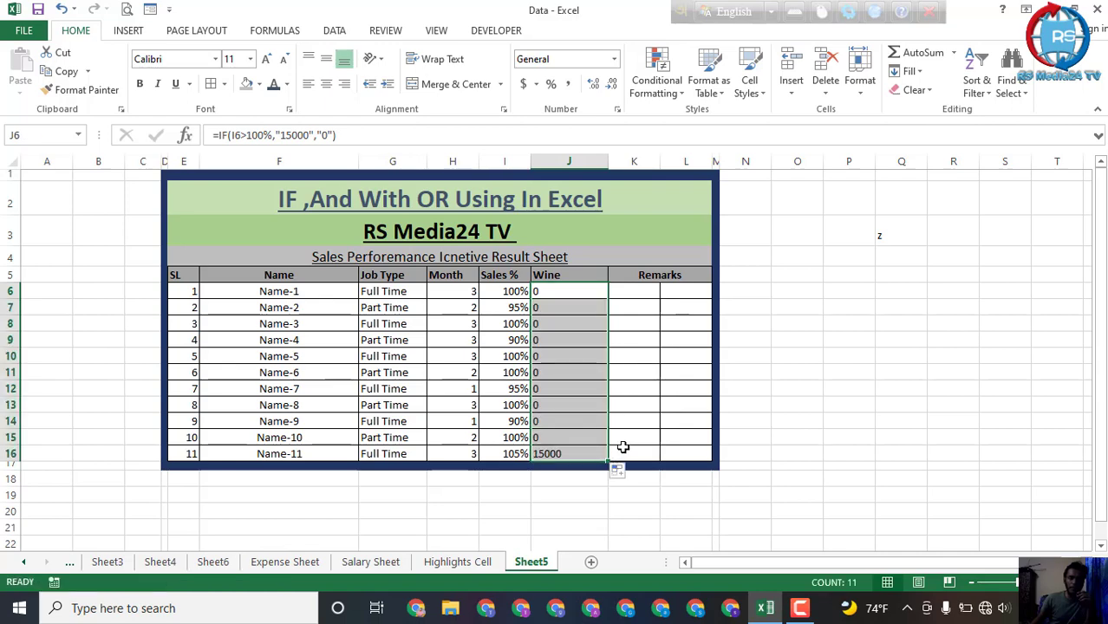
left_click(559, 453)
left_click(582, 297)
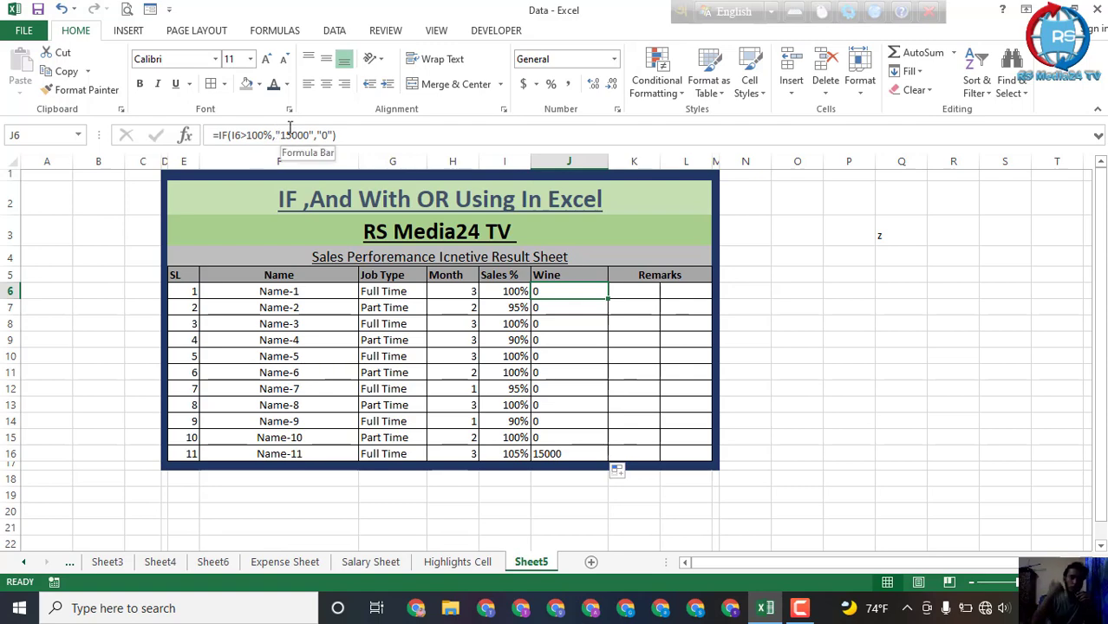
left_click(561, 320)
left_click(562, 293)
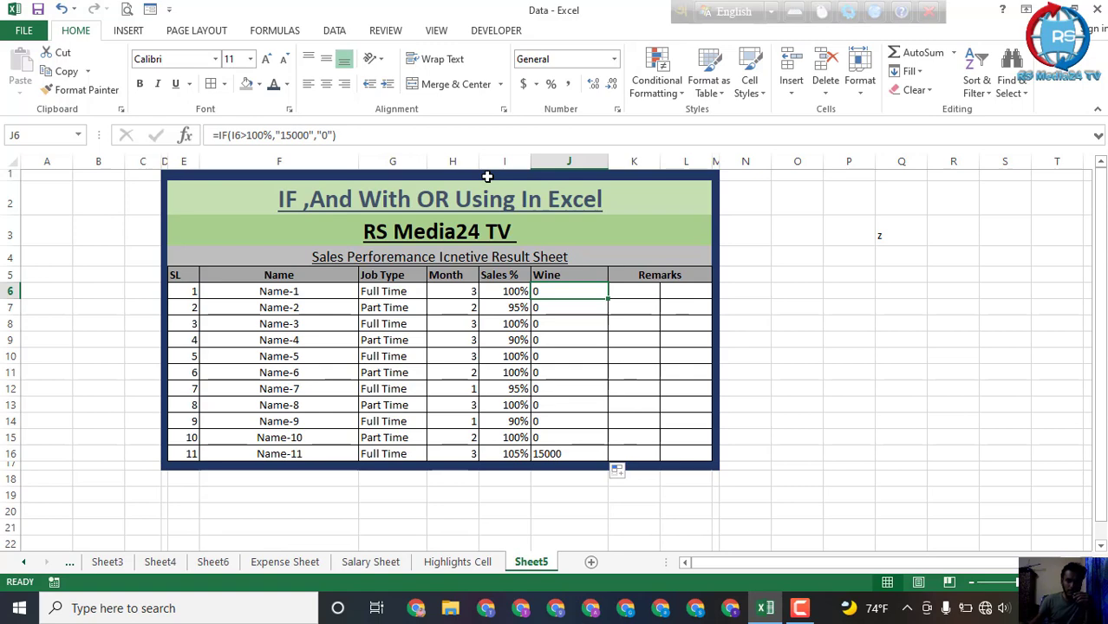
Step: Change the comparison in the J6 formula to greater than or equal, giving =IF(I6>=100%,"15000","0")
double_click(587, 291)
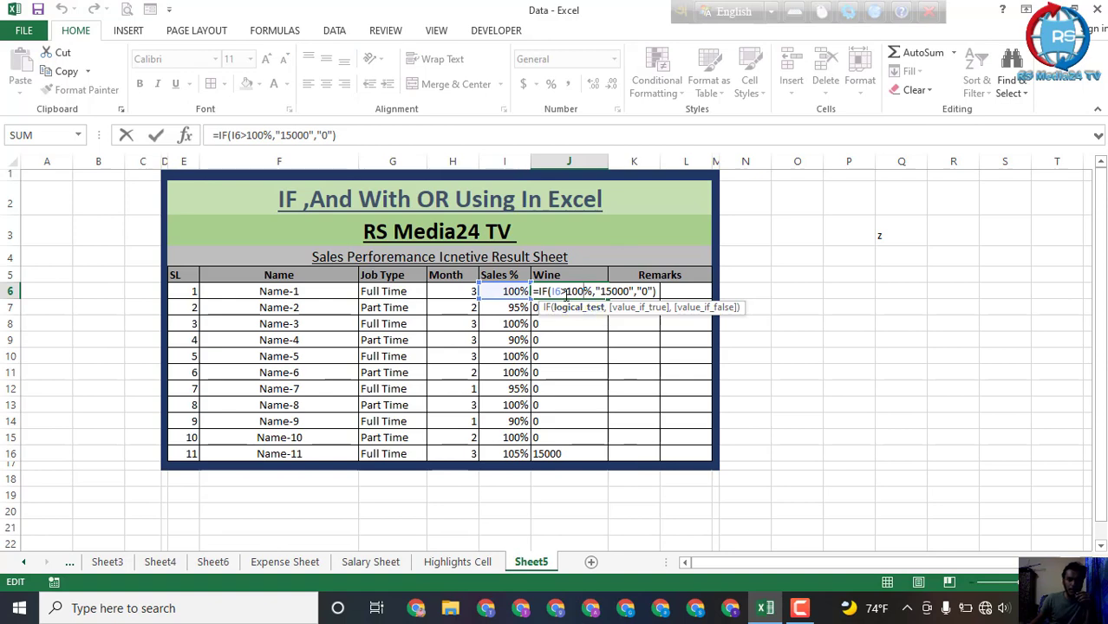
left_click(566, 296)
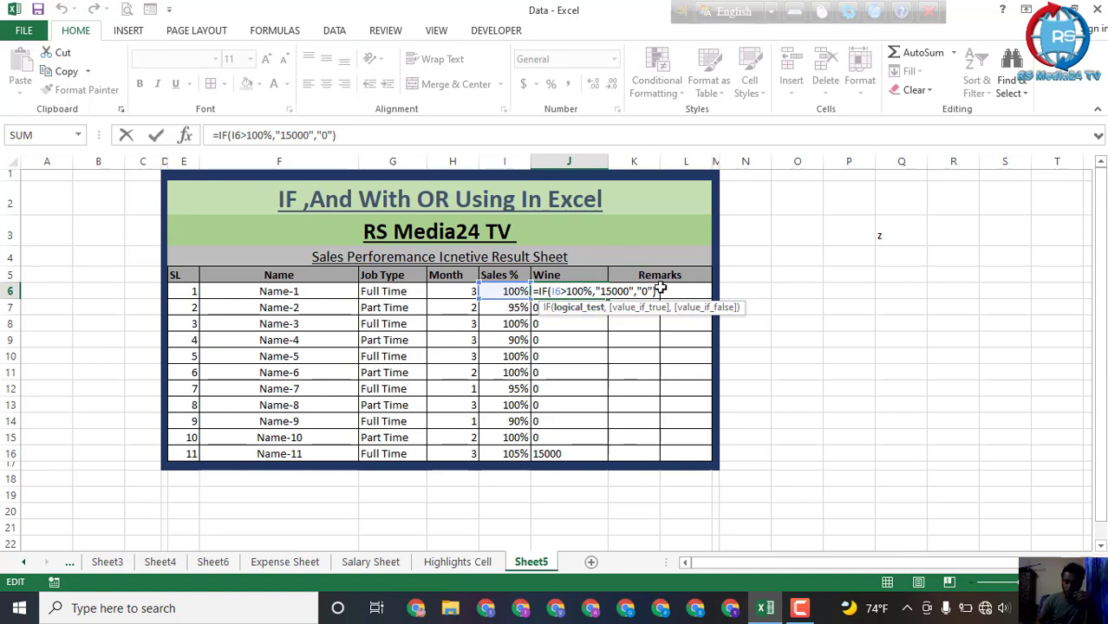
type("=")
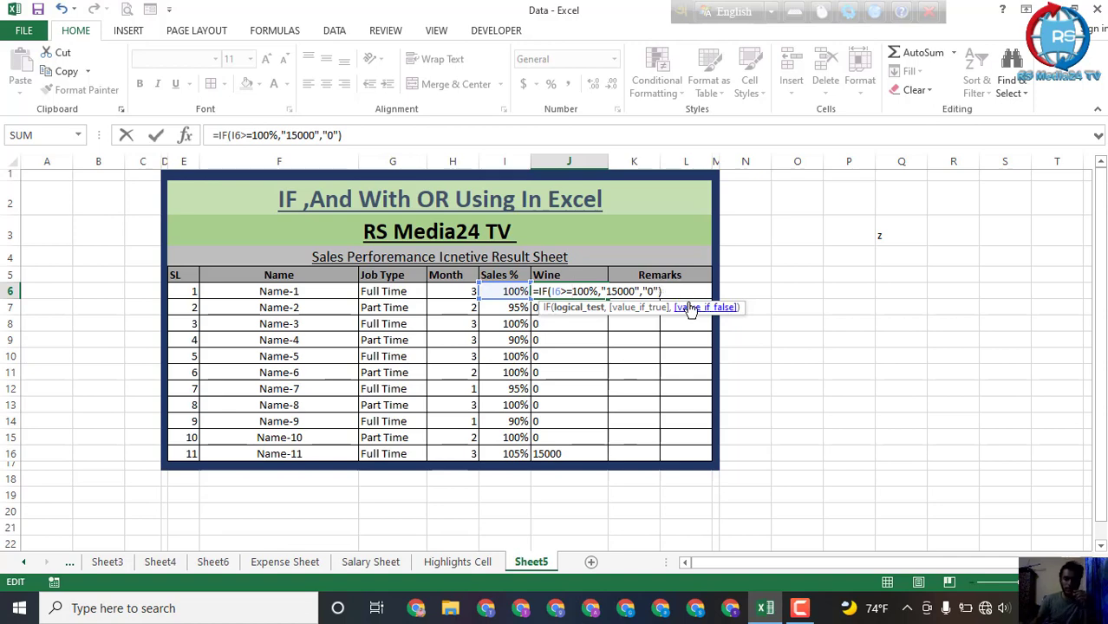
left_click(684, 287)
key("Return")
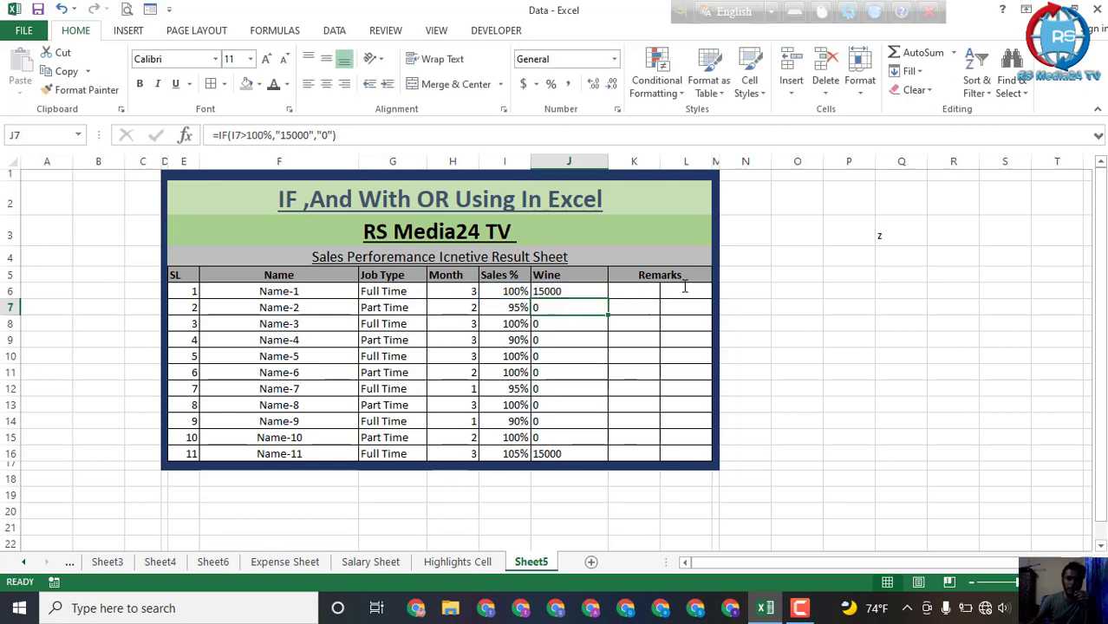
Step: Copy the revised >=100% formula from J6 down to J16
left_click(543, 291)
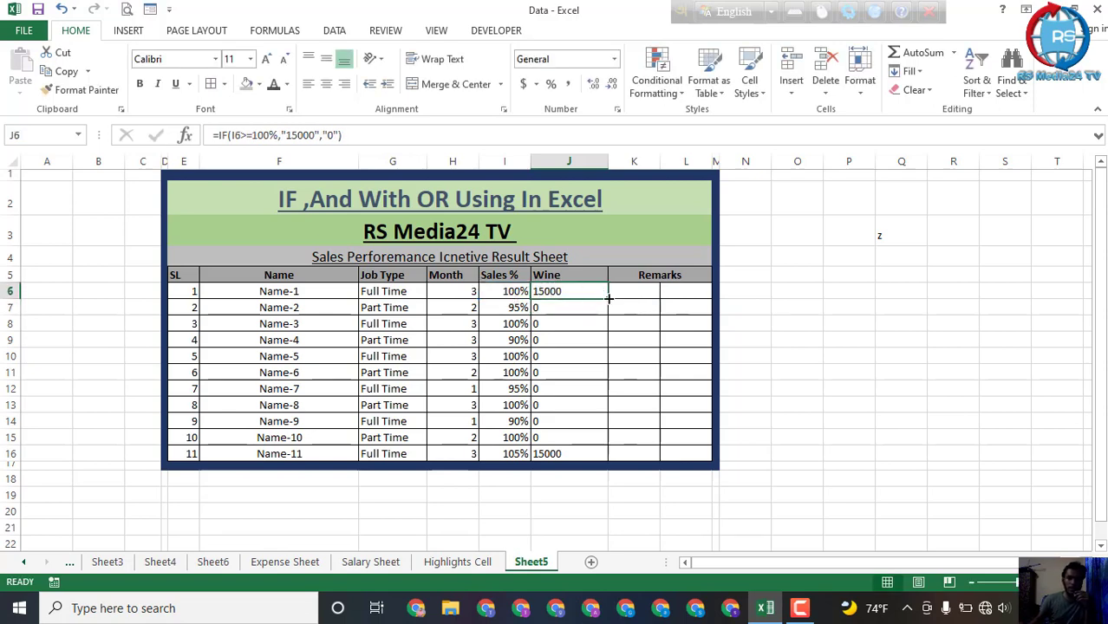
left_click_drag(609, 297, 611, 454)
left_click(572, 358)
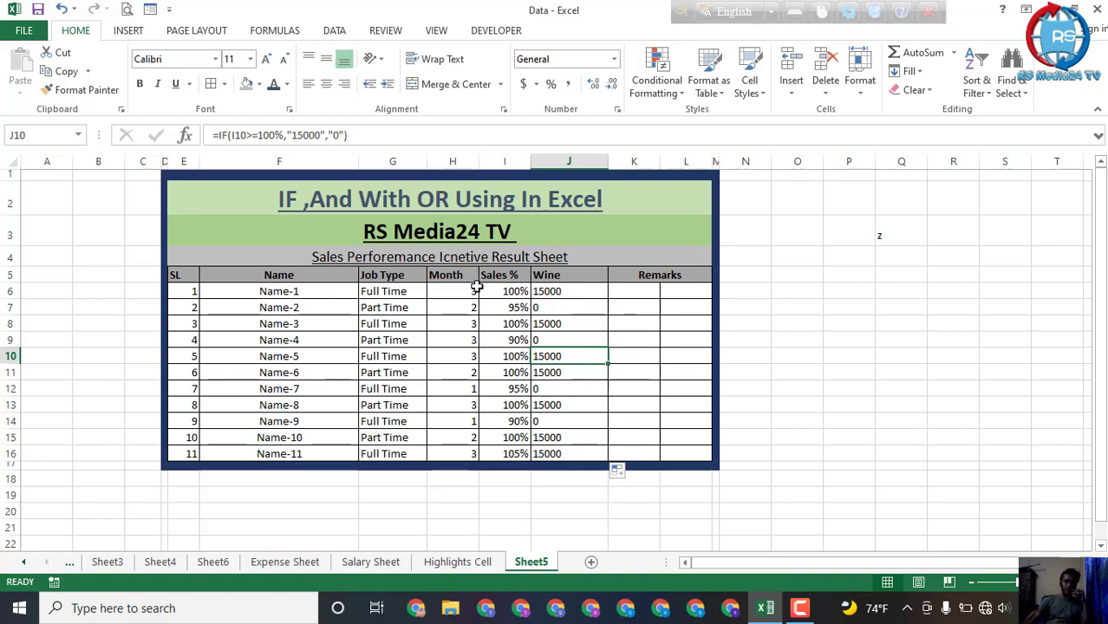
Step: Insert the Month condition H6>=3 after the I6>=100% test in the J6 formula
left_click(588, 293)
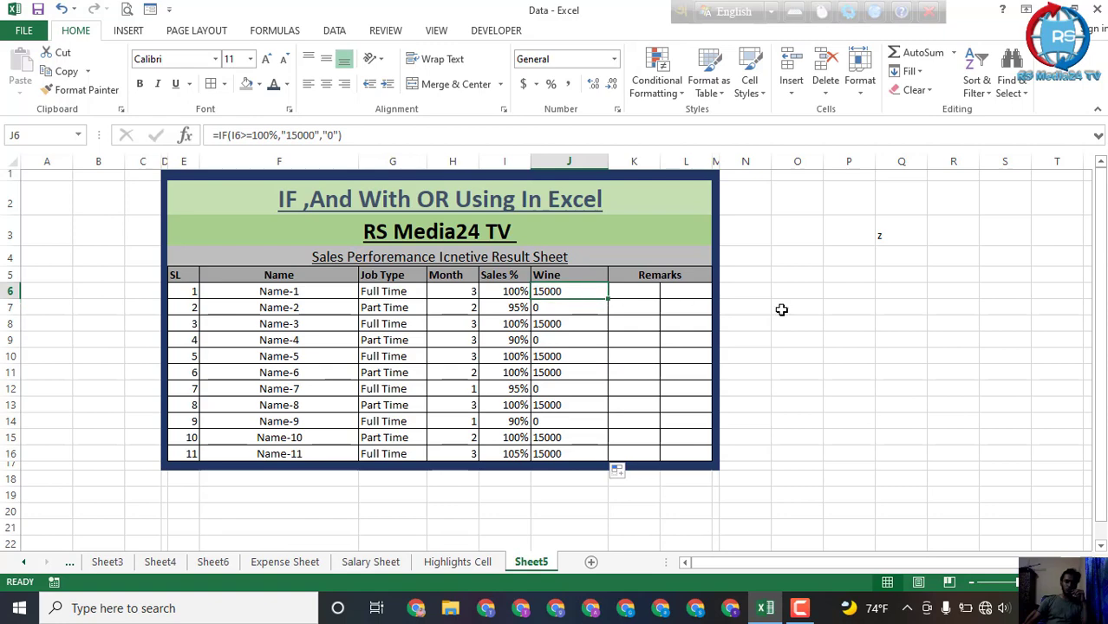
left_click(278, 135)
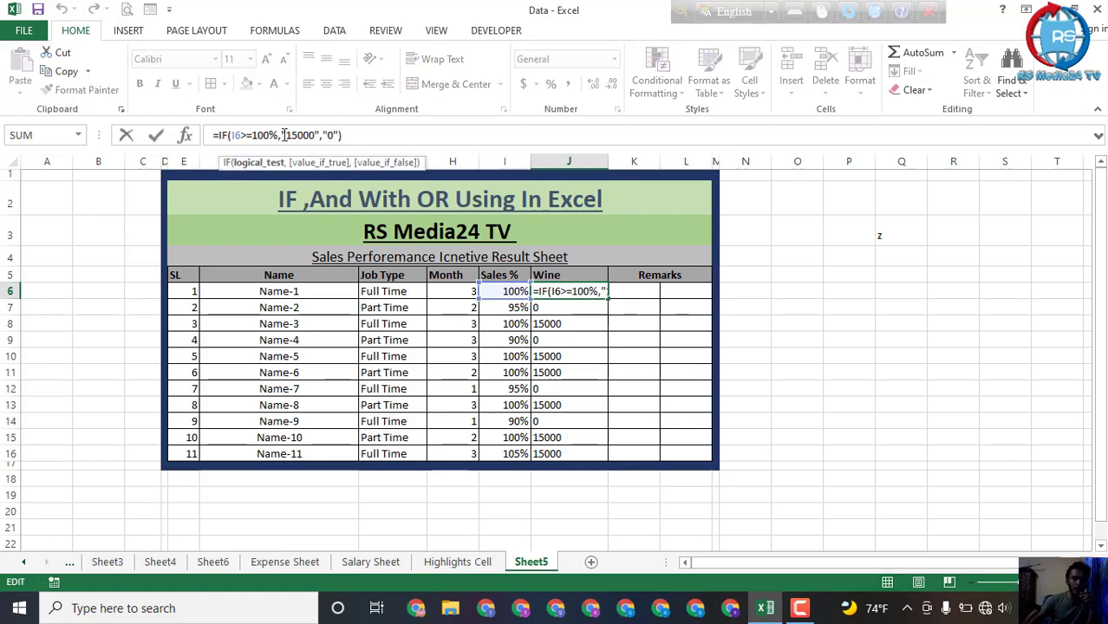
left_click(281, 135)
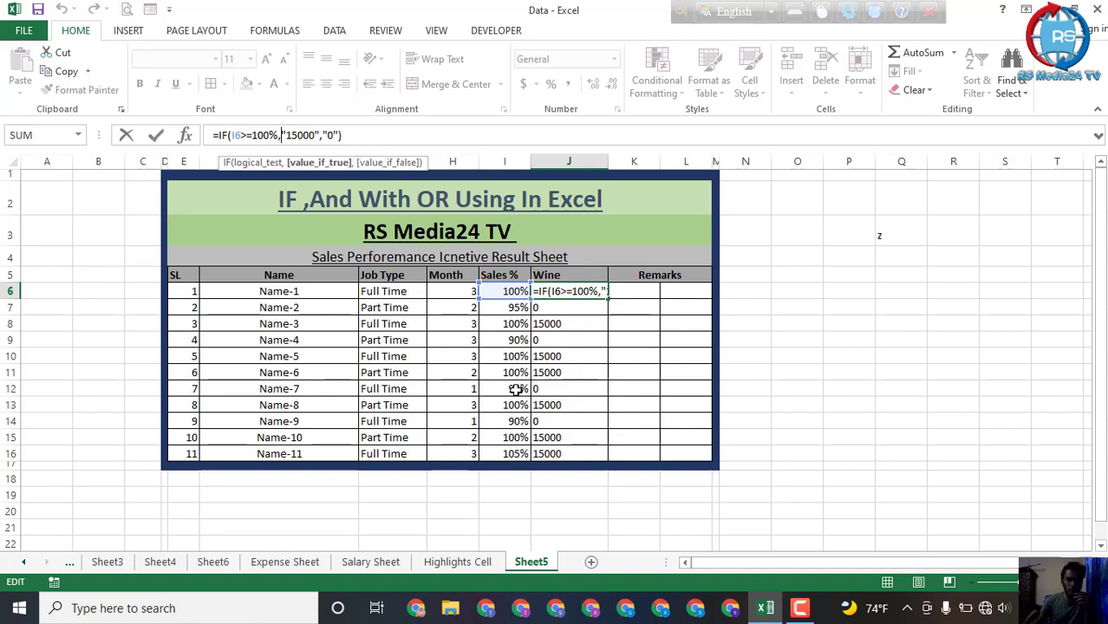
left_click(459, 292)
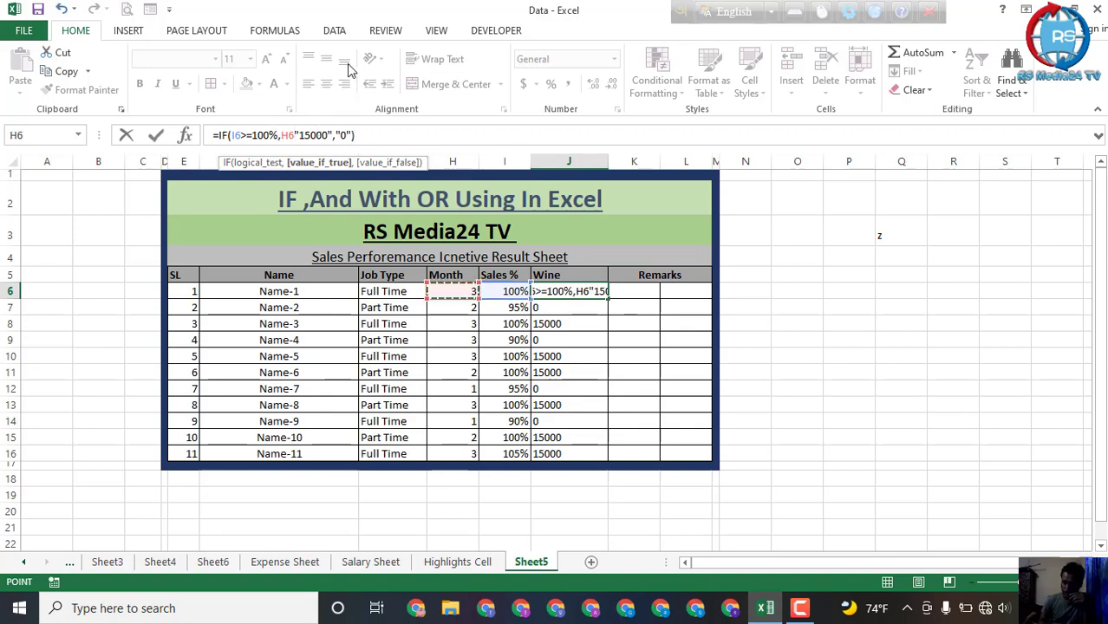
type(">")
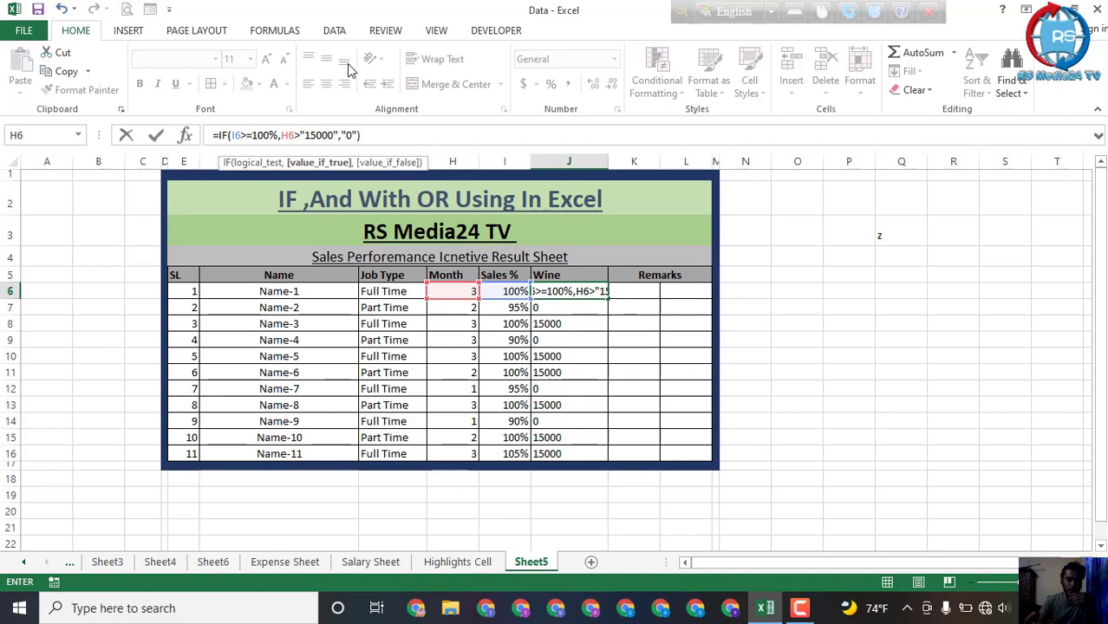
type("=")
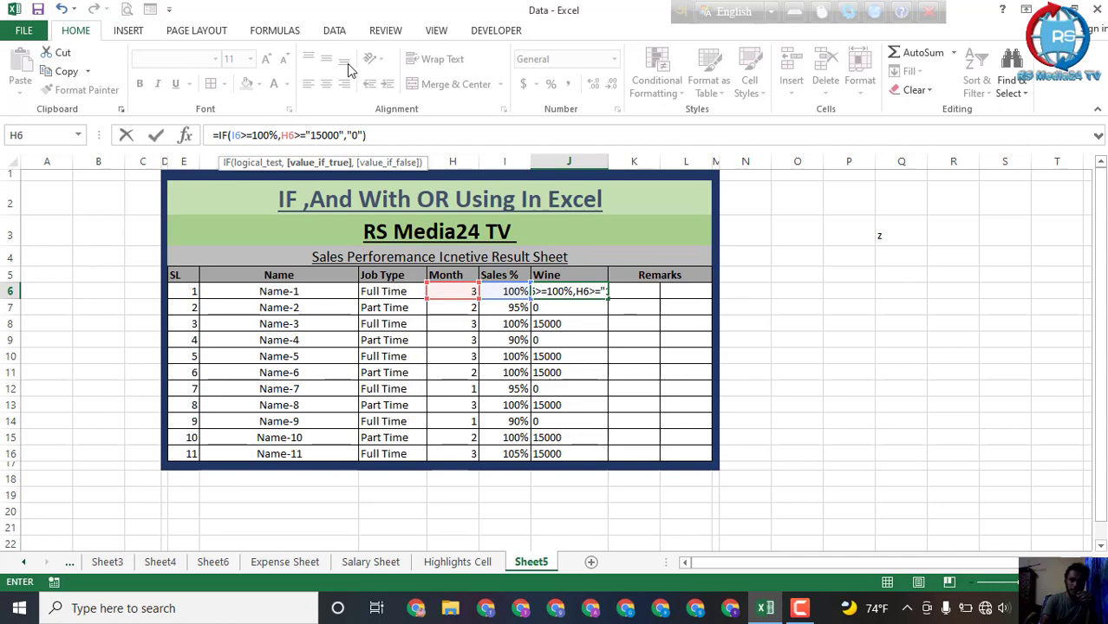
type("3")
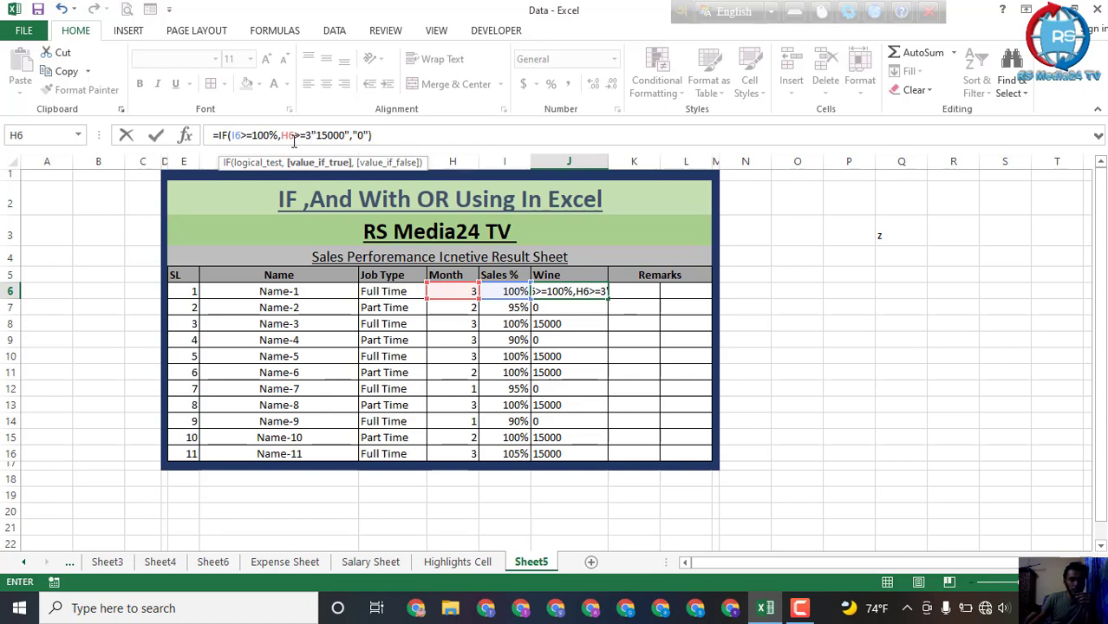
Step: Wrap both conditions in an AND function so J6 holds =IF(AND(I6>=100%,H6>=3),"15000","0")
left_click(230, 135)
left_click(229, 135)
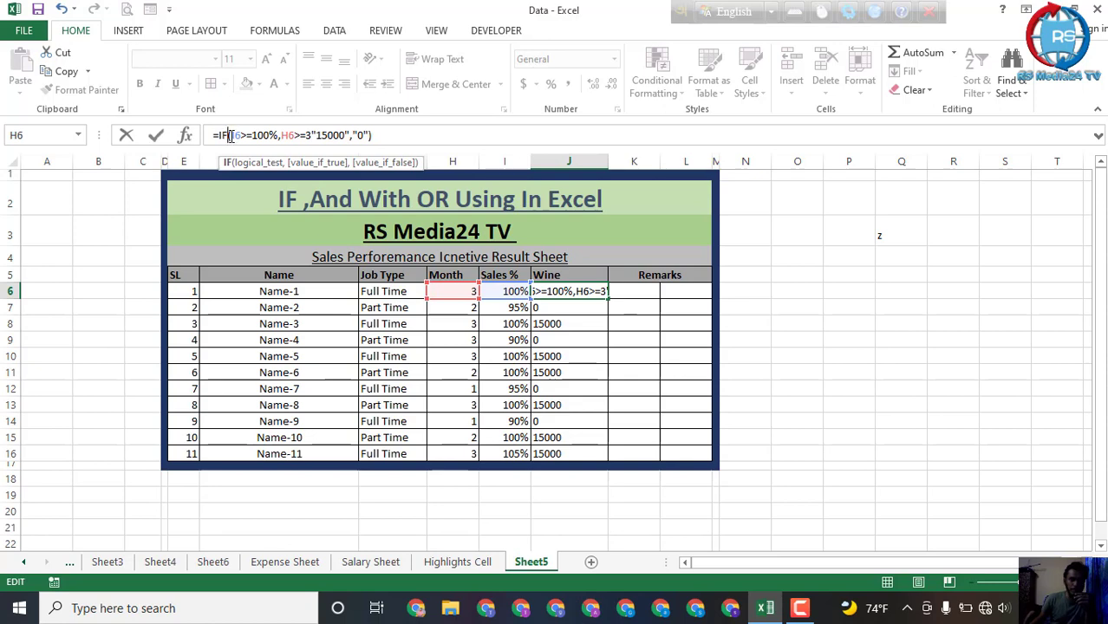
left_click(232, 136)
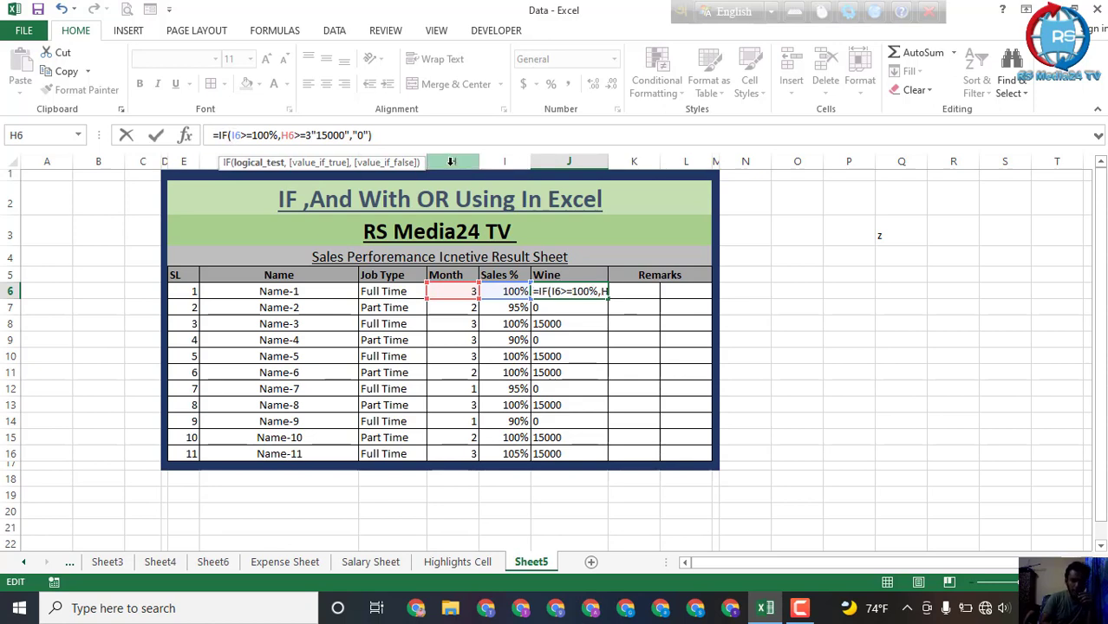
type("And")
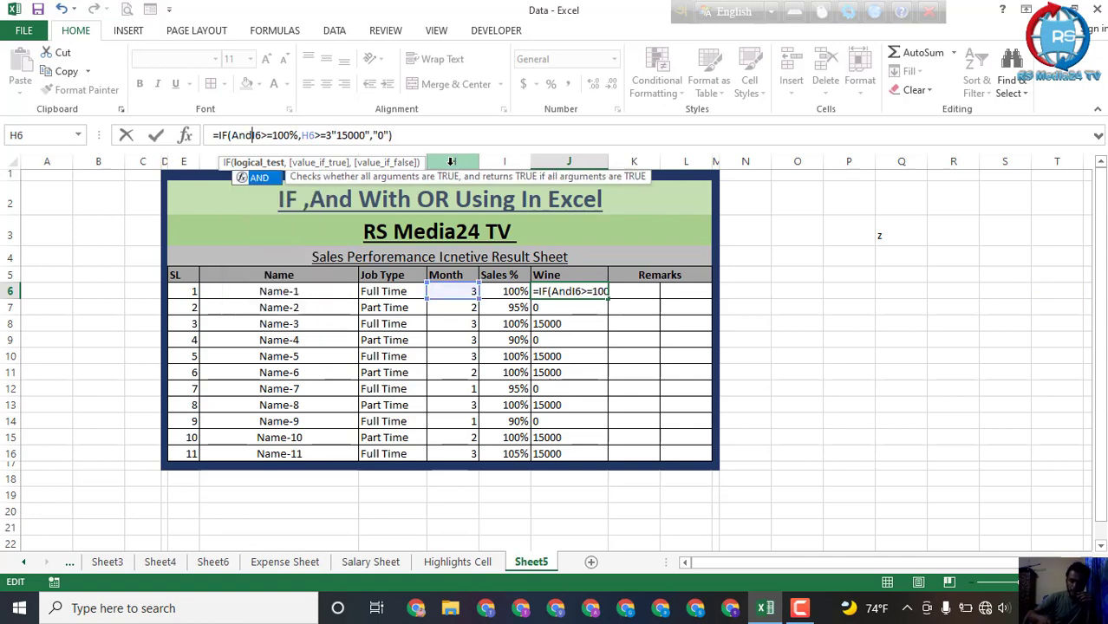
type("(")
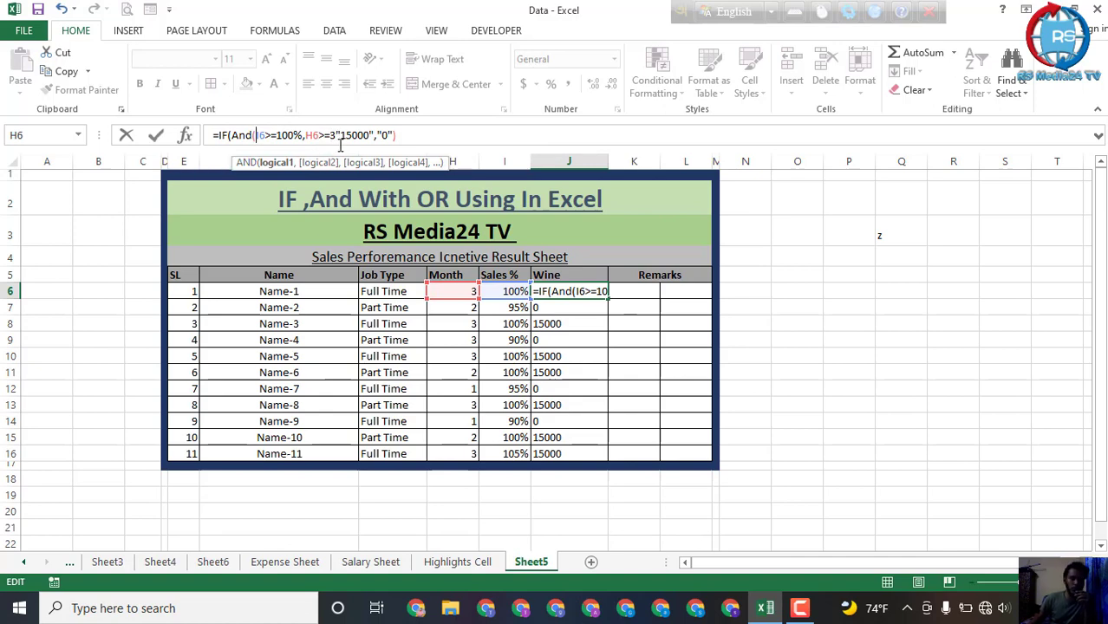
left_click(337, 135)
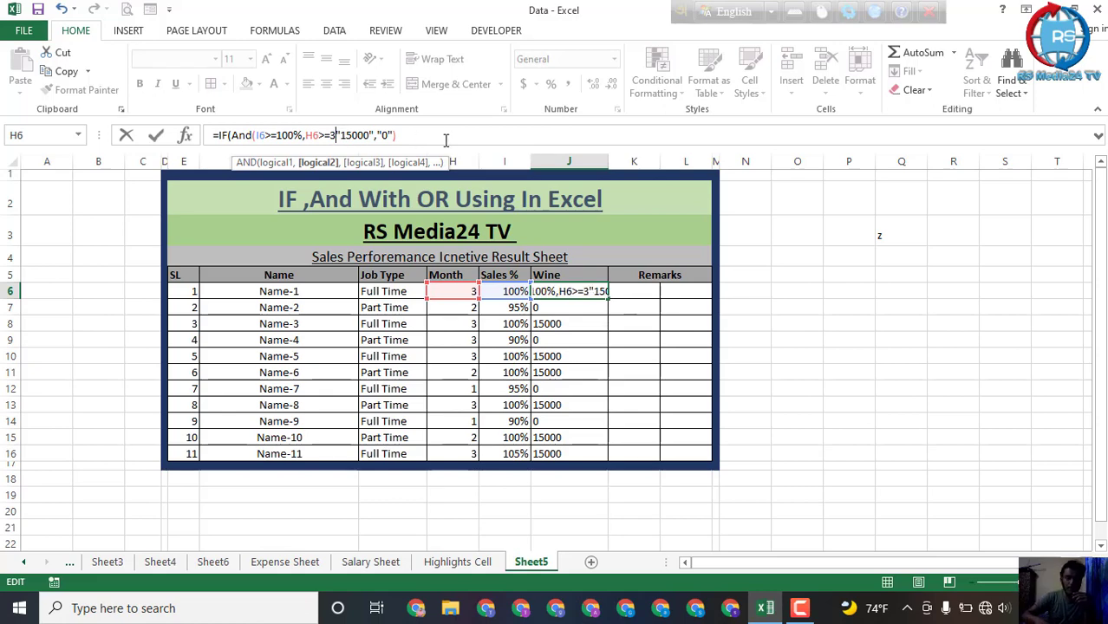
type(")")
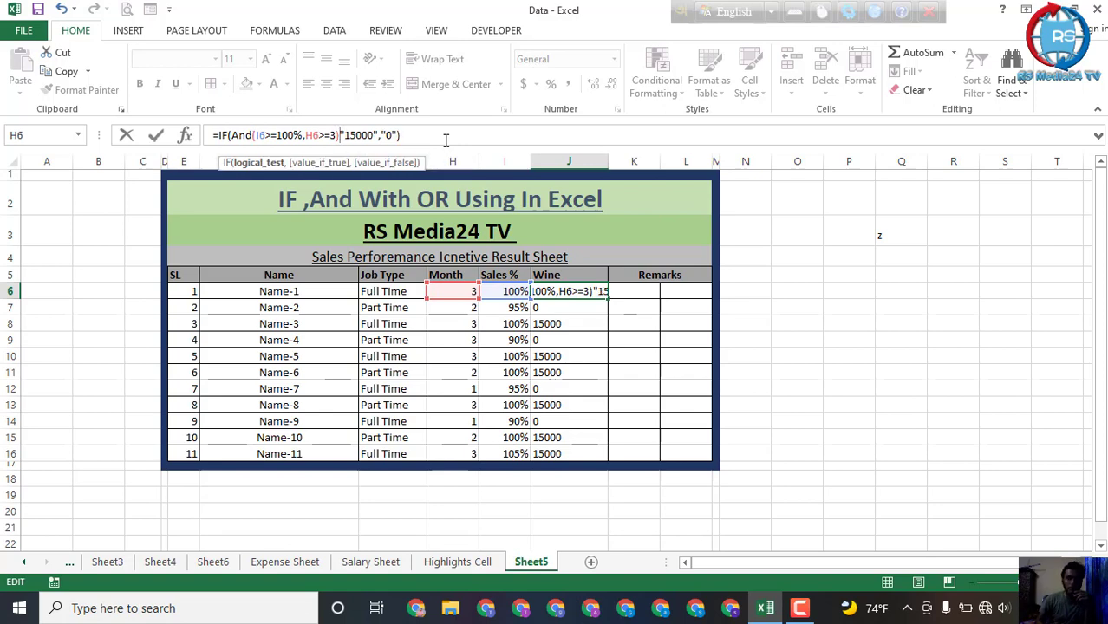
type(",")
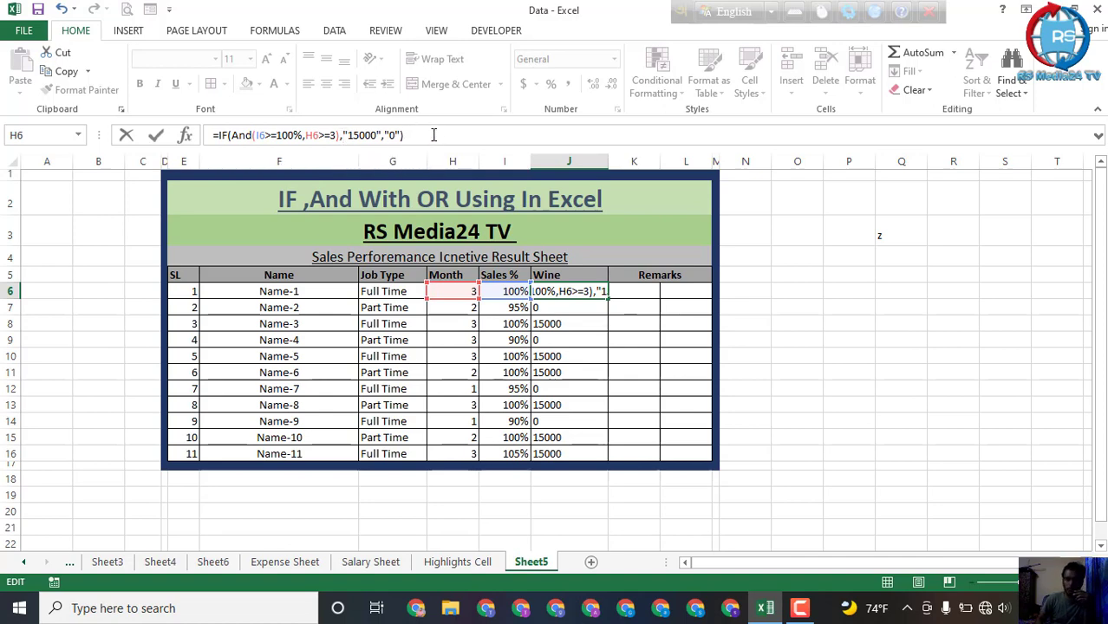
key("Return")
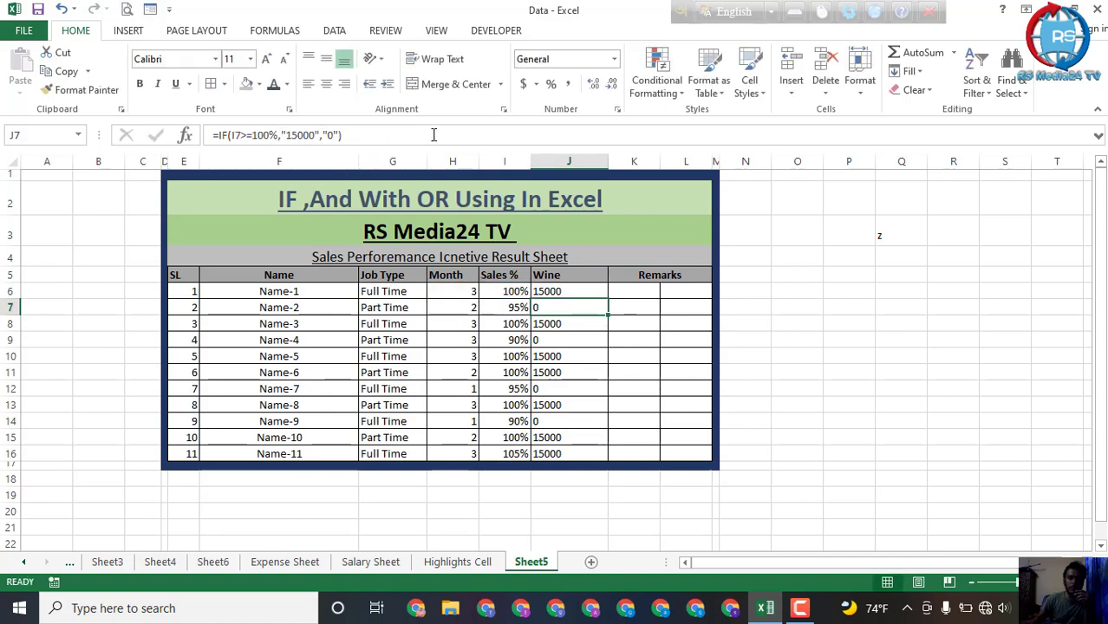
Step: Fill the IF-AND formula from J6 down through J16 and check the Name-6 row's result against its Sales % and Month
left_click(574, 292)
left_click_drag(607, 299, 603, 456)
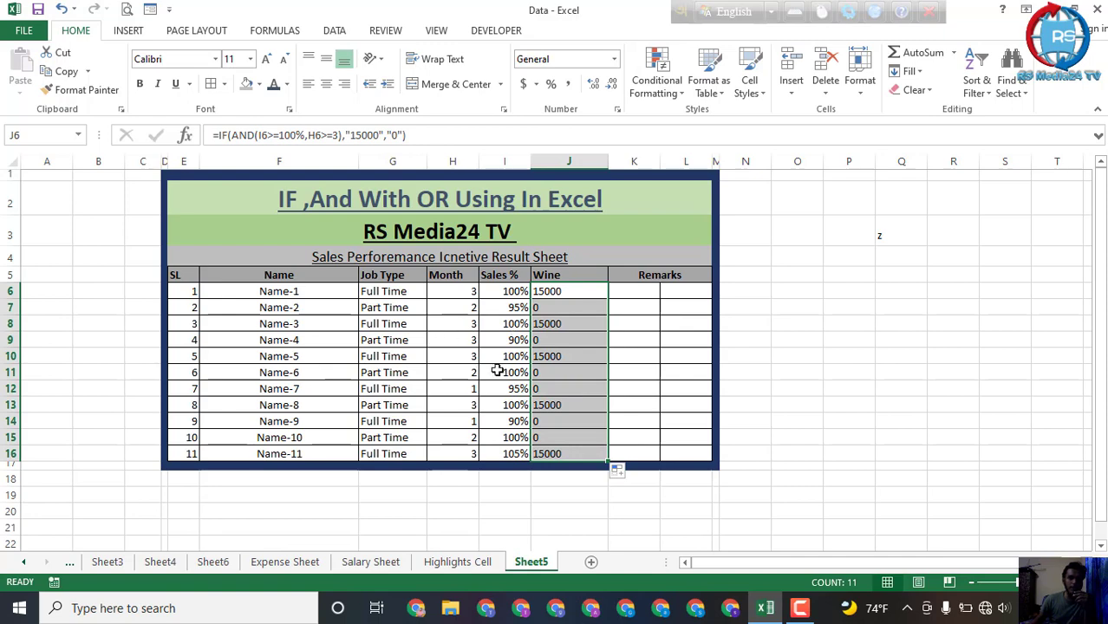
left_click(586, 373)
left_click(504, 374)
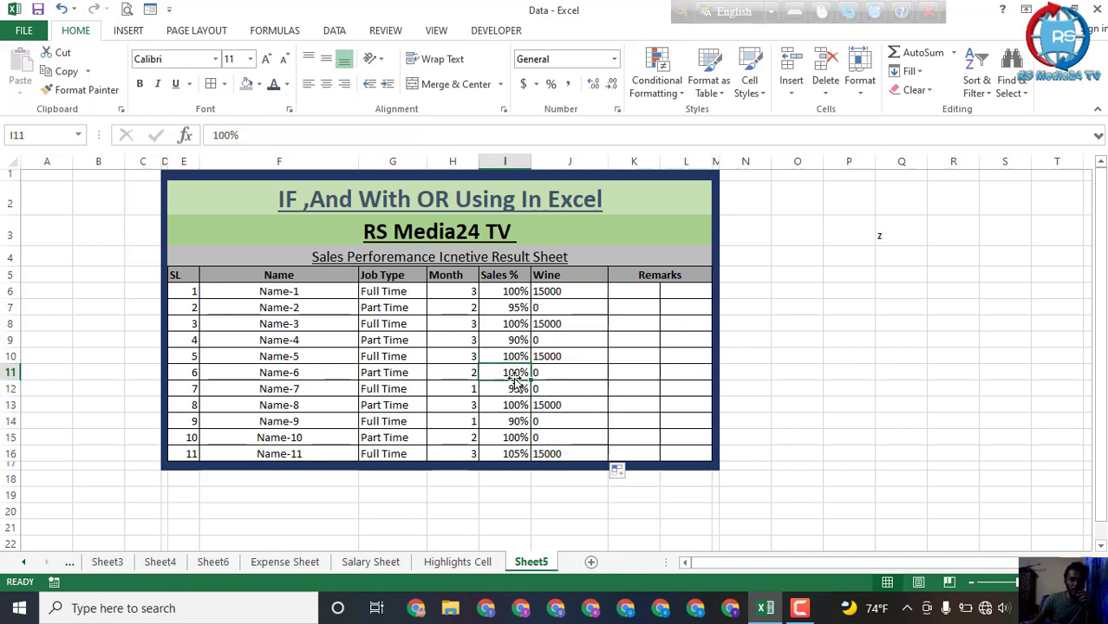
left_click(559, 373)
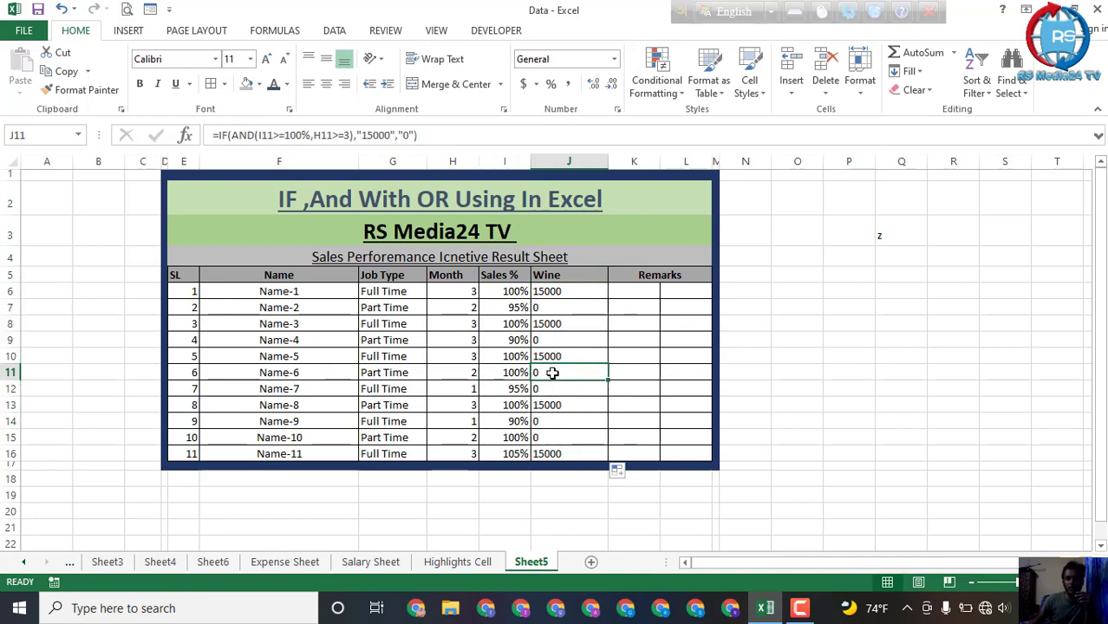
left_click(460, 372)
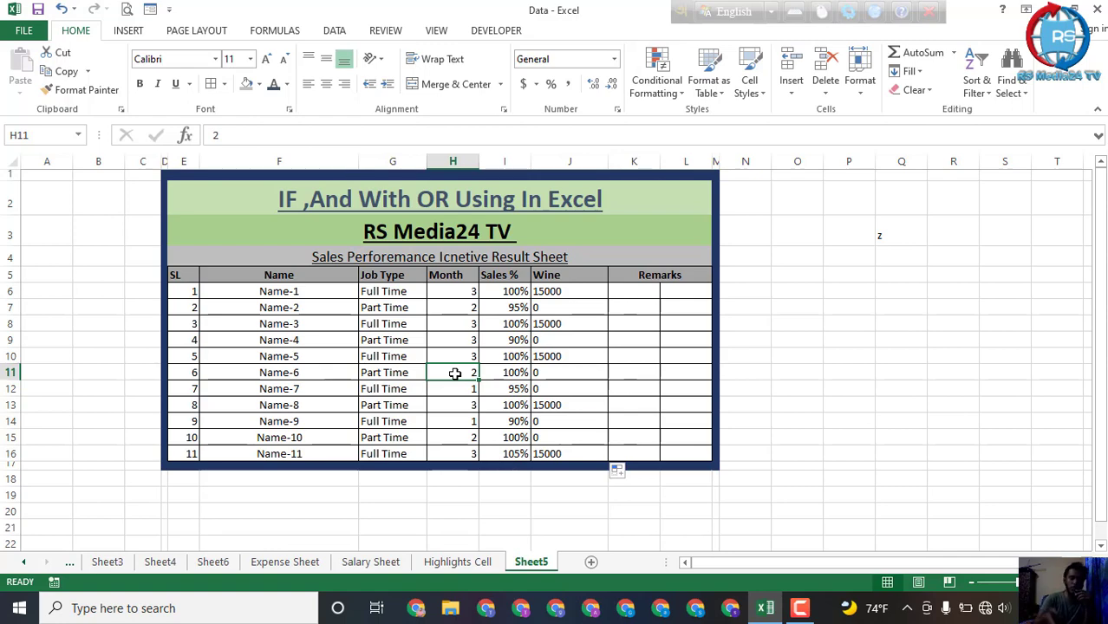
left_click(554, 371)
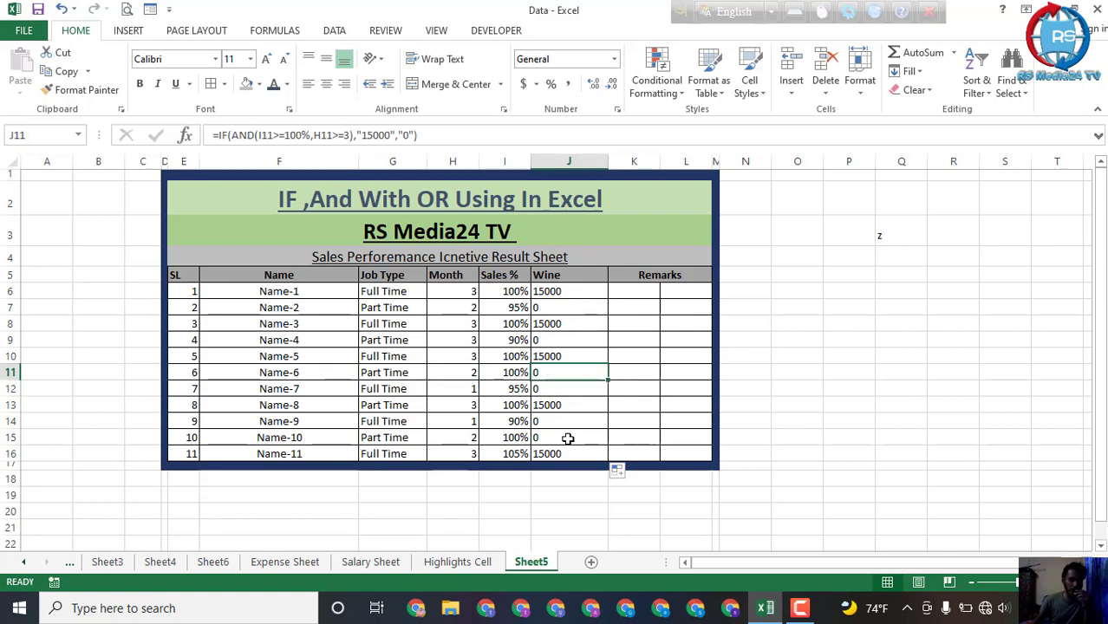
left_click(589, 340)
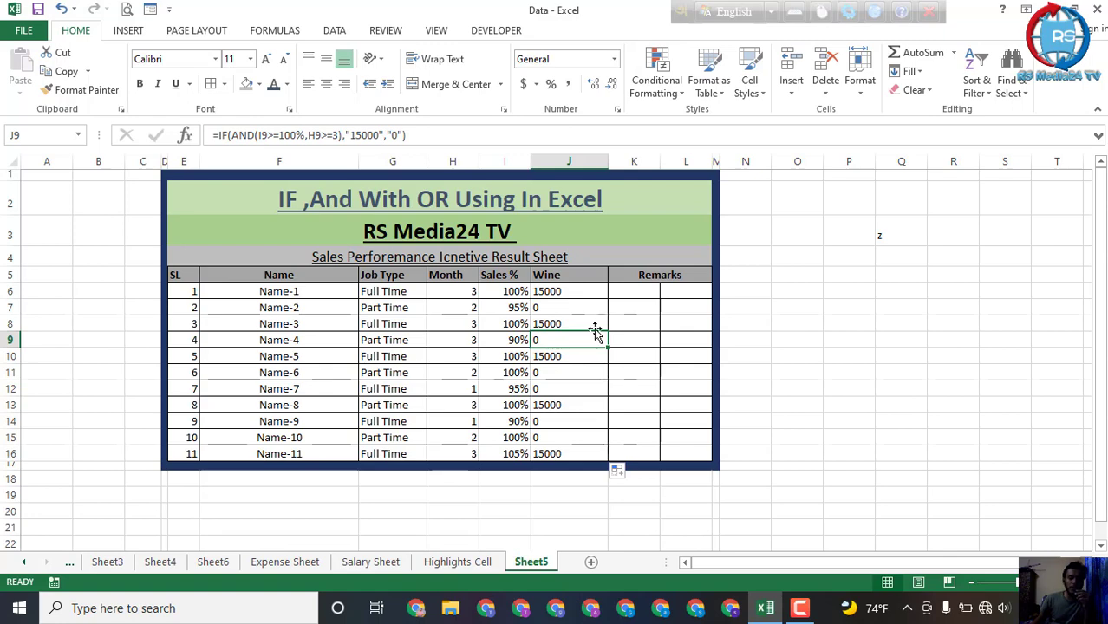
Step: Review the Name-1 row's Job Type, Month and Sales %, and replace AND with OR in the J6 Wine formula
left_click(382, 293)
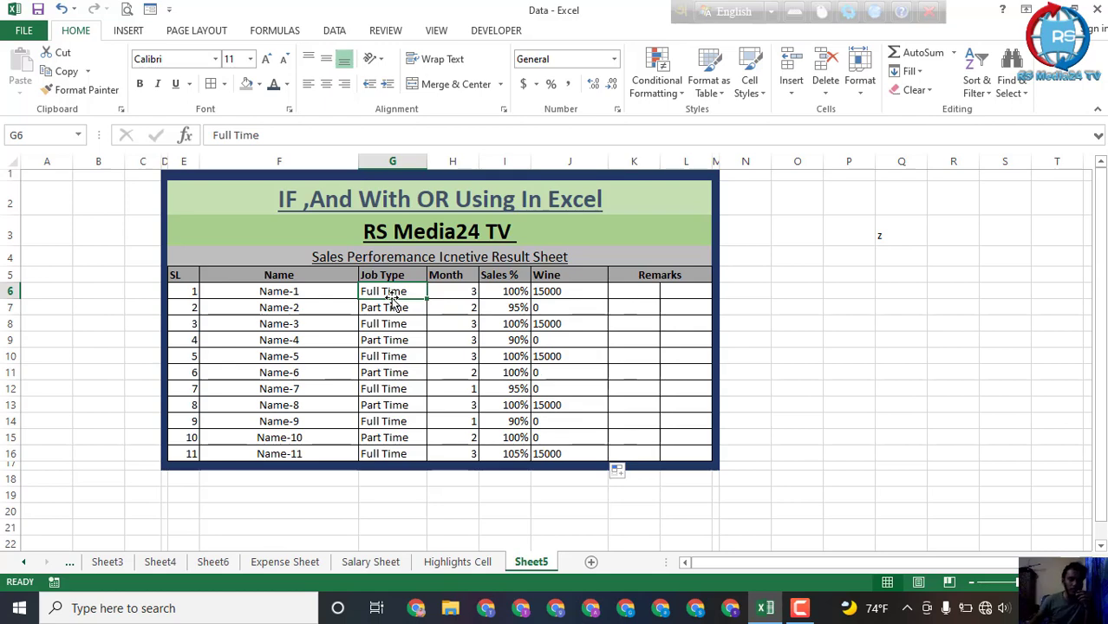
left_click(467, 291)
left_click(512, 295)
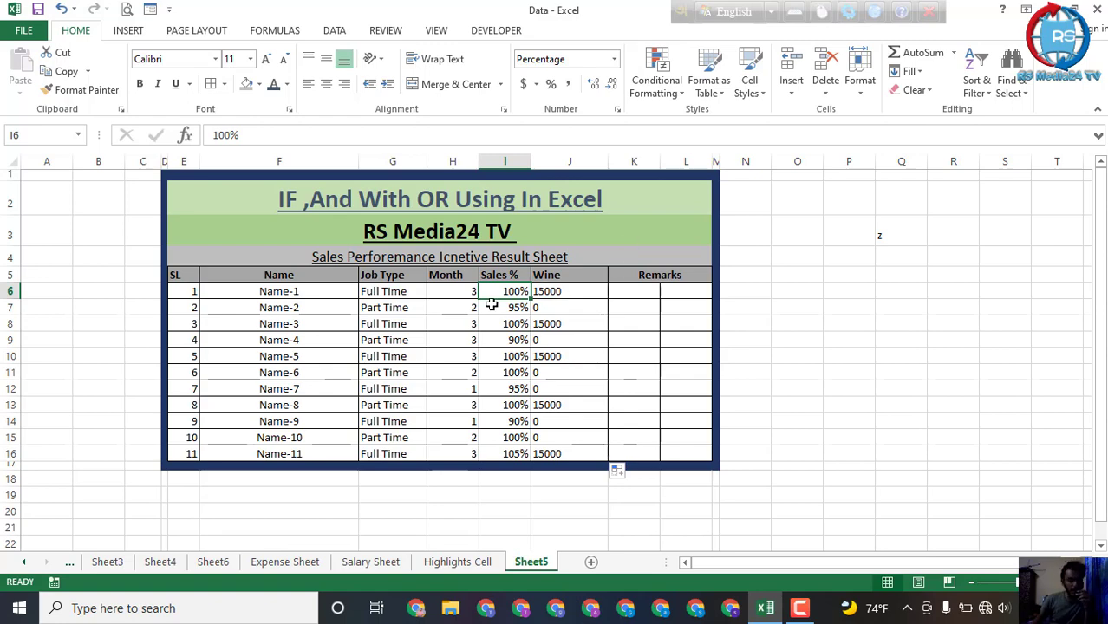
left_click(552, 296)
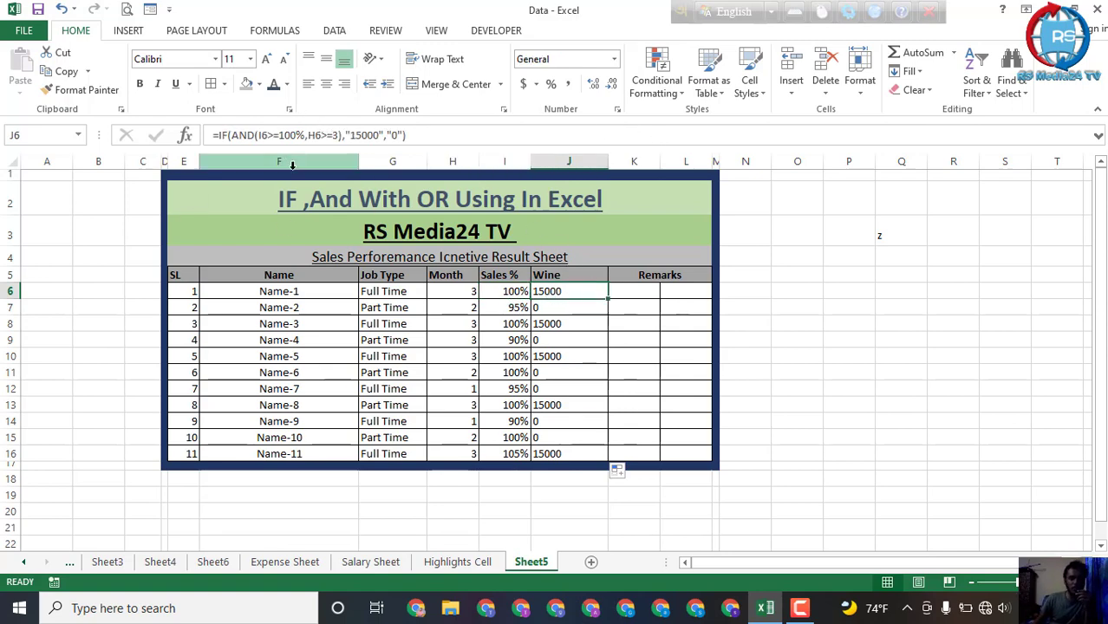
left_click(257, 135)
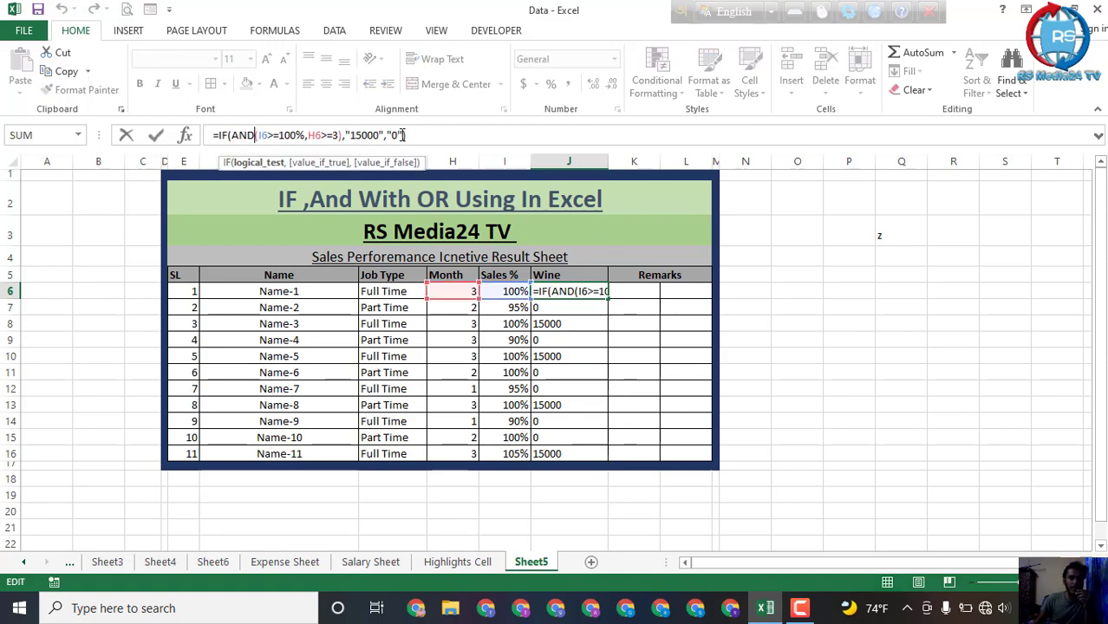
key("BackSpace")
key("BackSpace")
key("BackSpace")
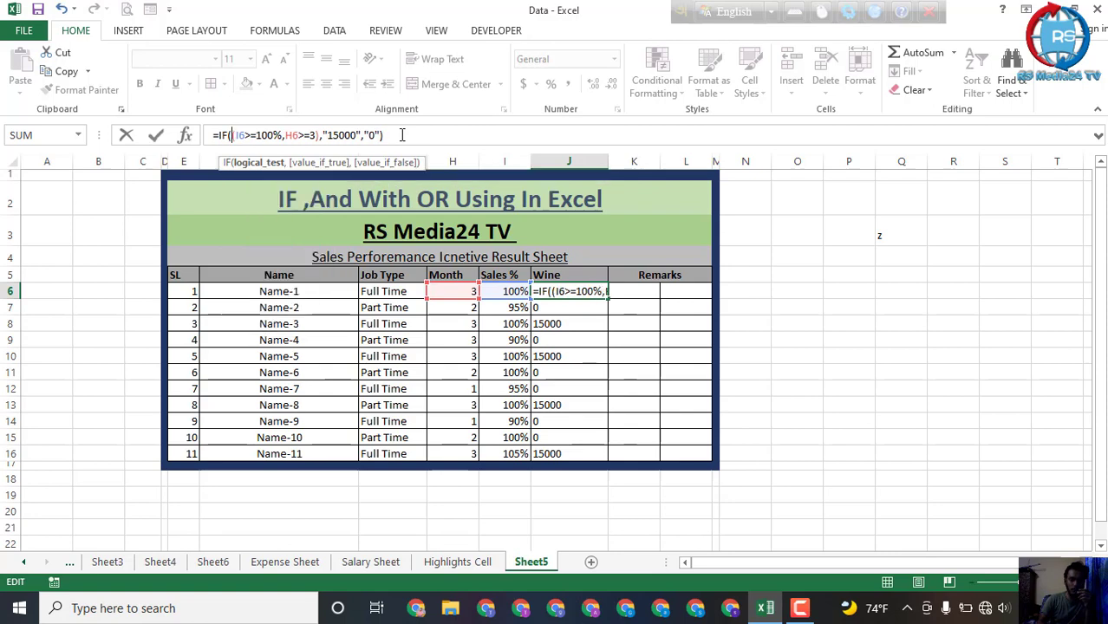
type("o")
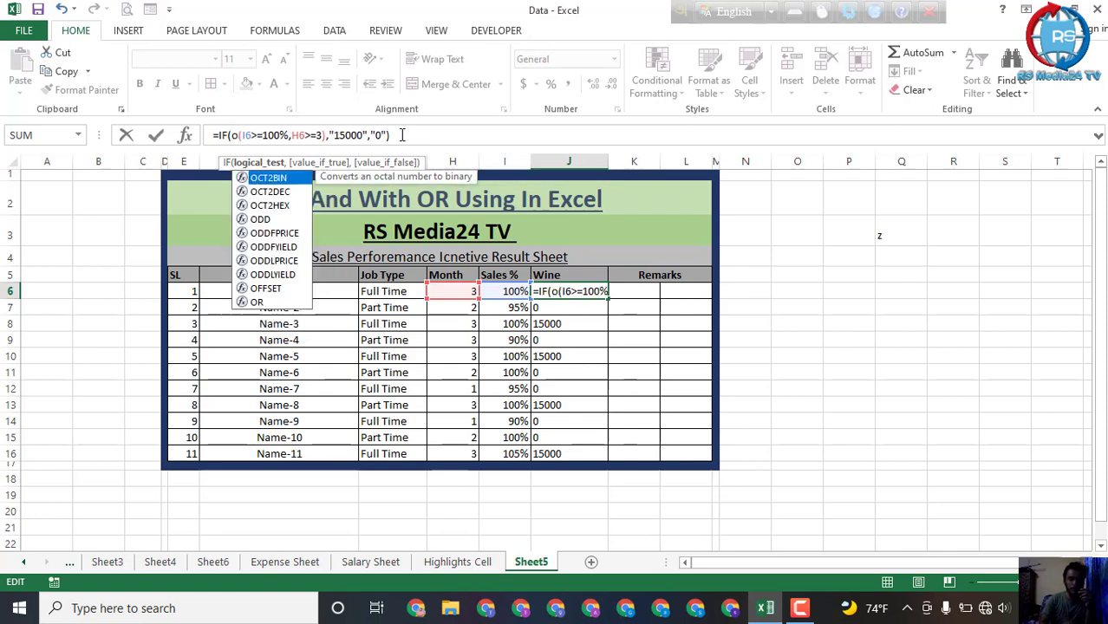
type("r")
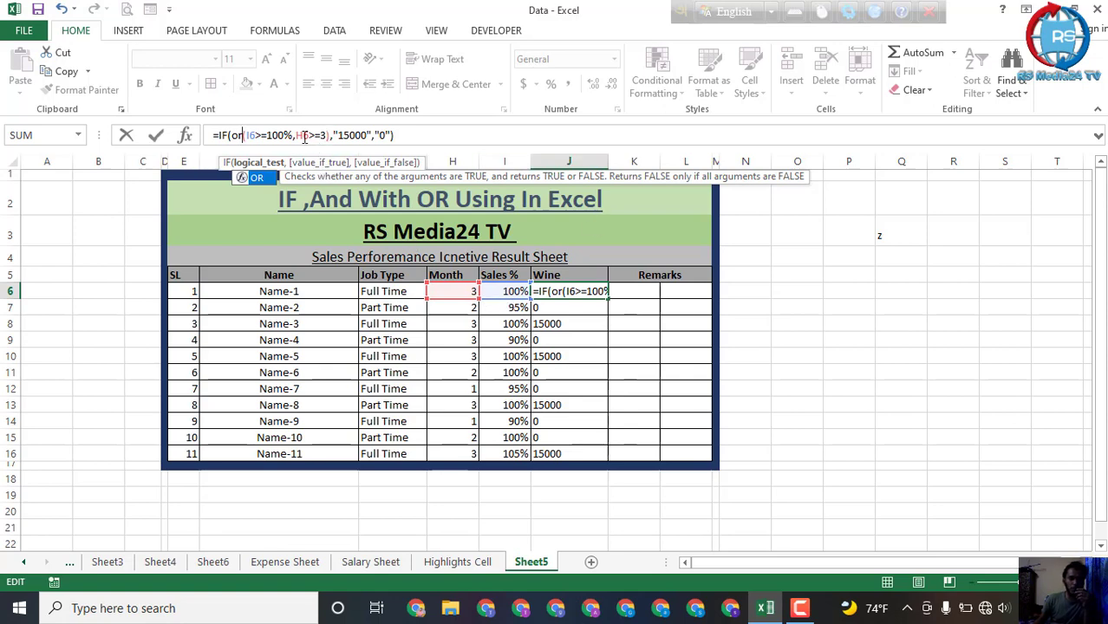
Step: Add the Job Type condition G6>=Full Time between the Sales % and Month tests in the J6 OR formula
left_click(296, 135)
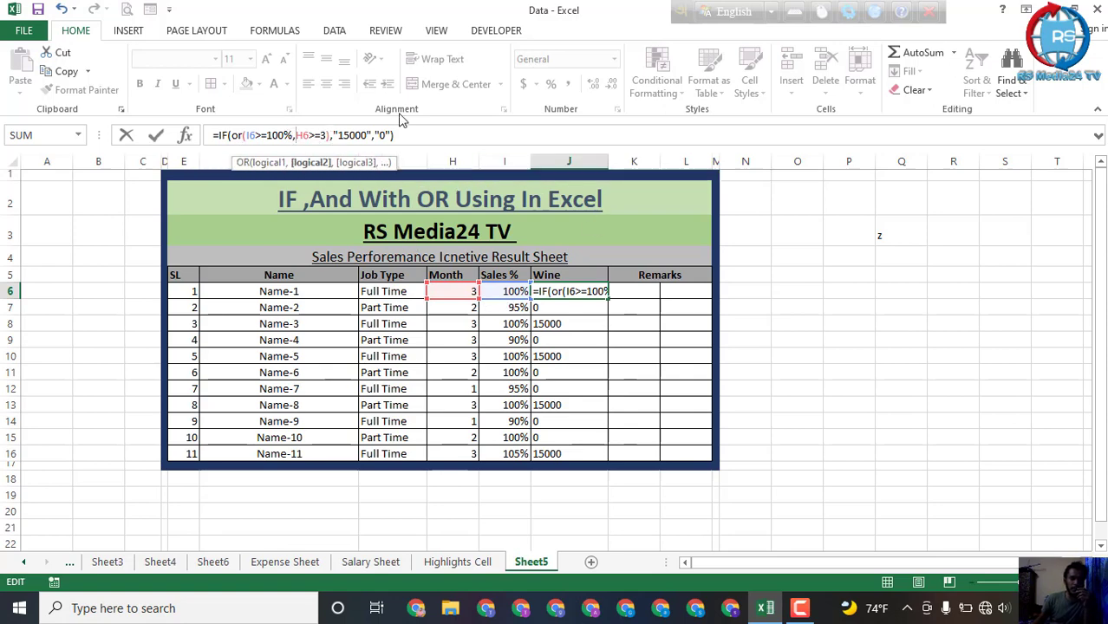
left_click(388, 293)
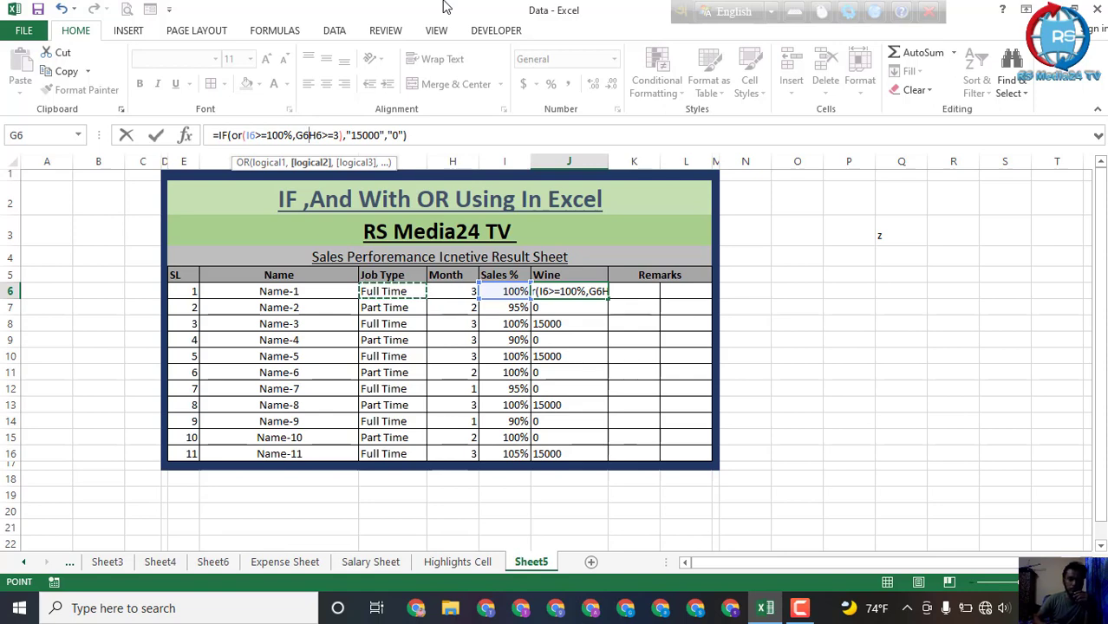
type(">")
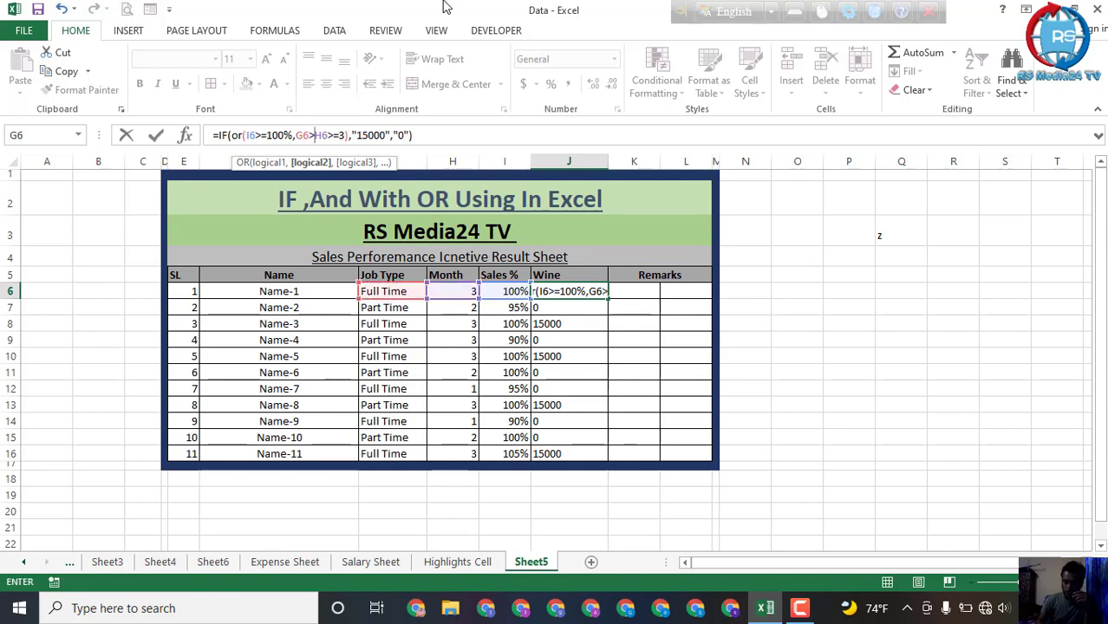
type("=")
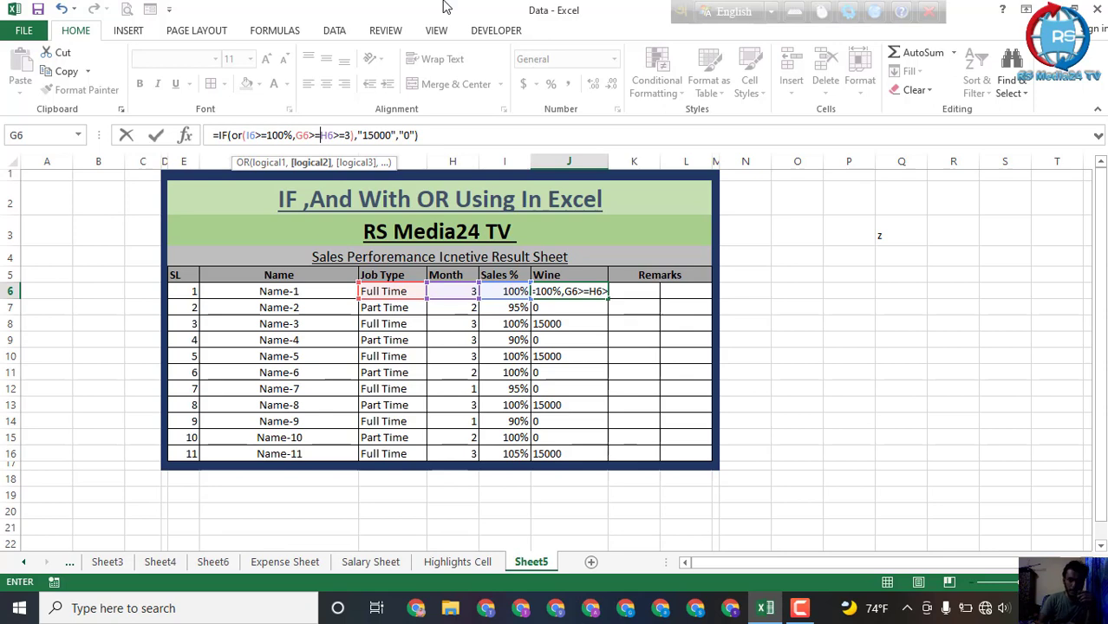
type("F")
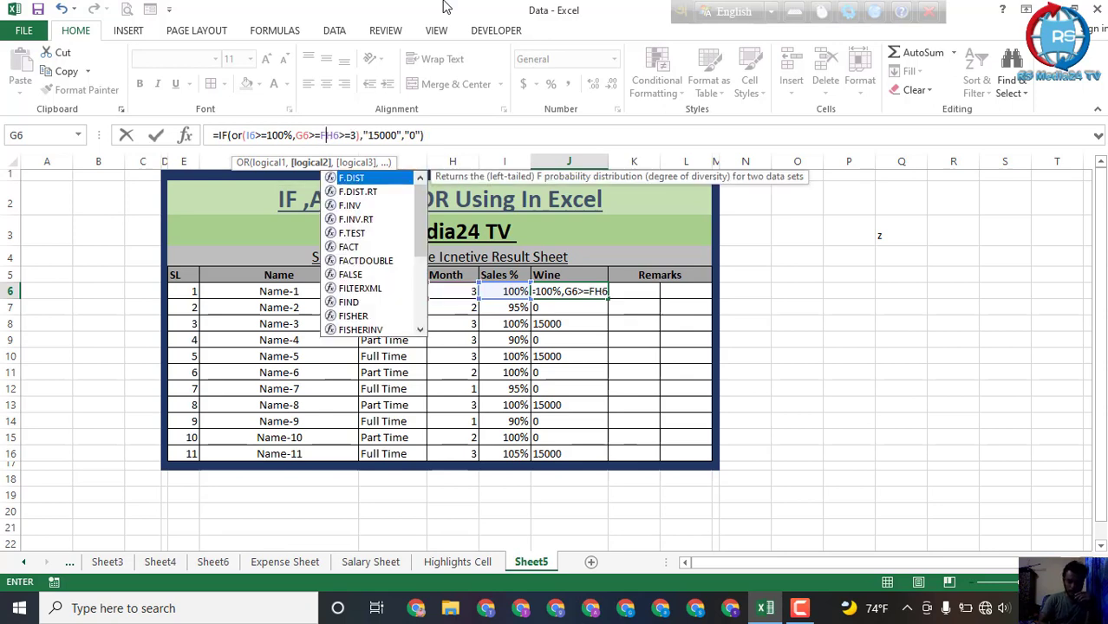
type("ull")
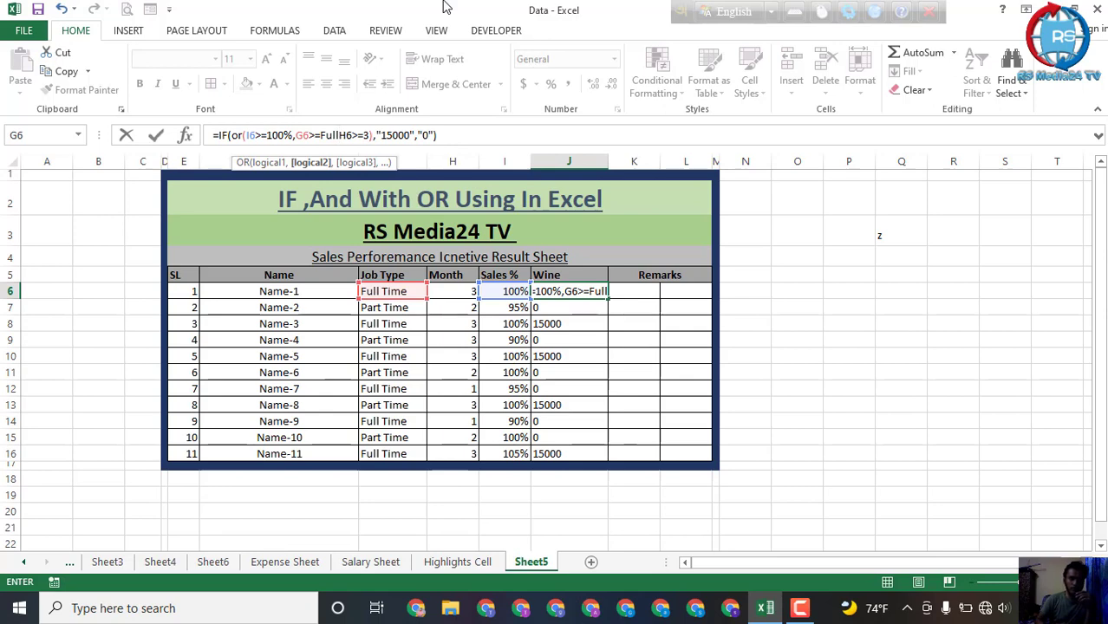
type(" T")
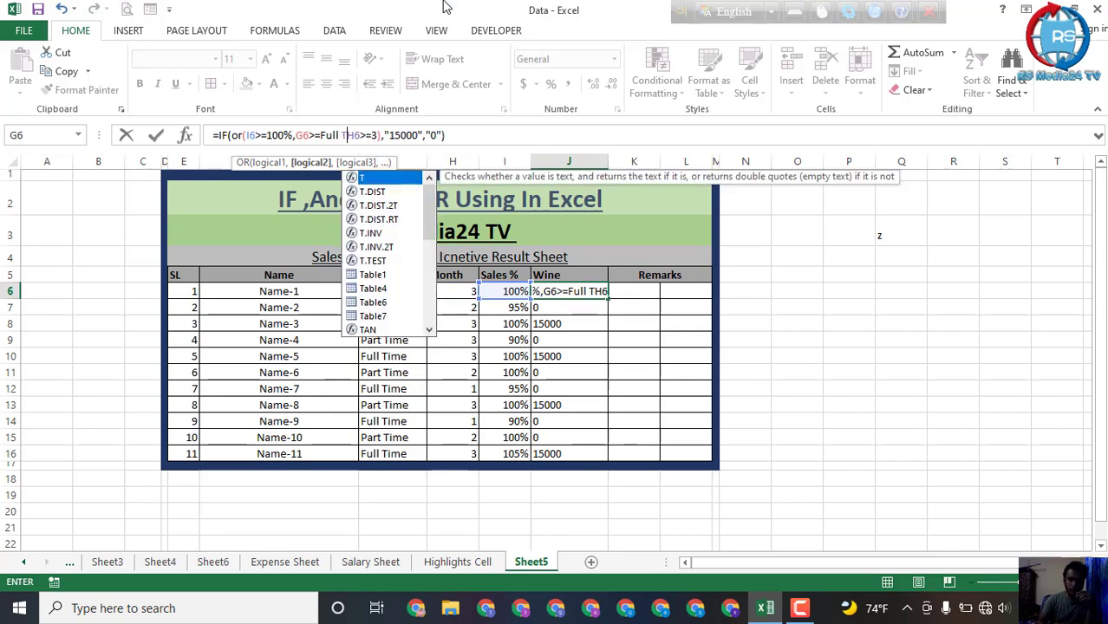
type("ime")
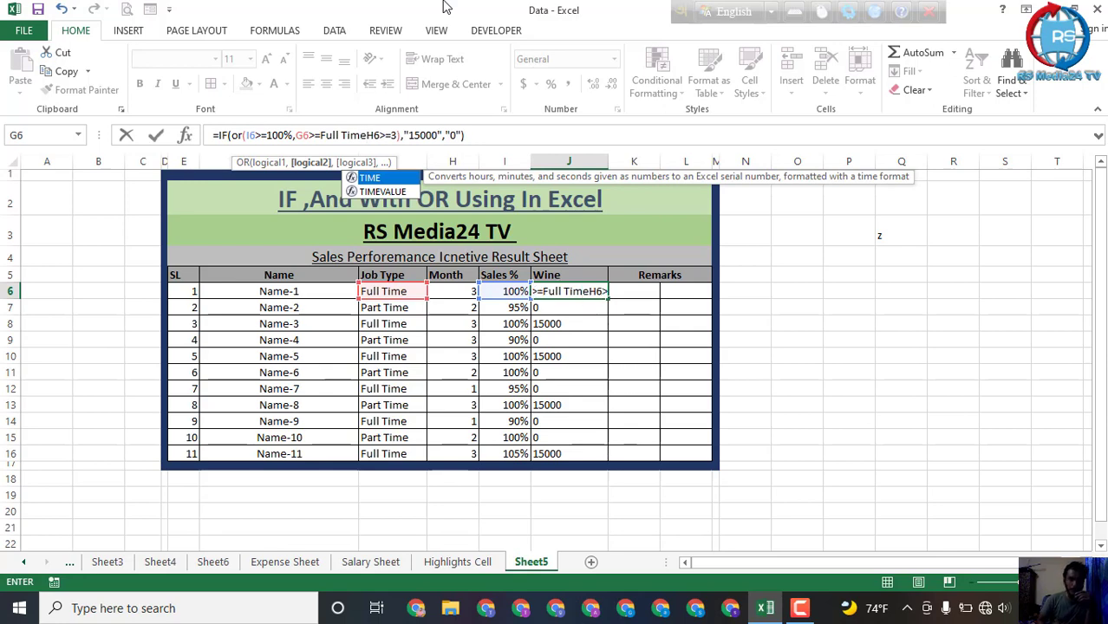
type(",")
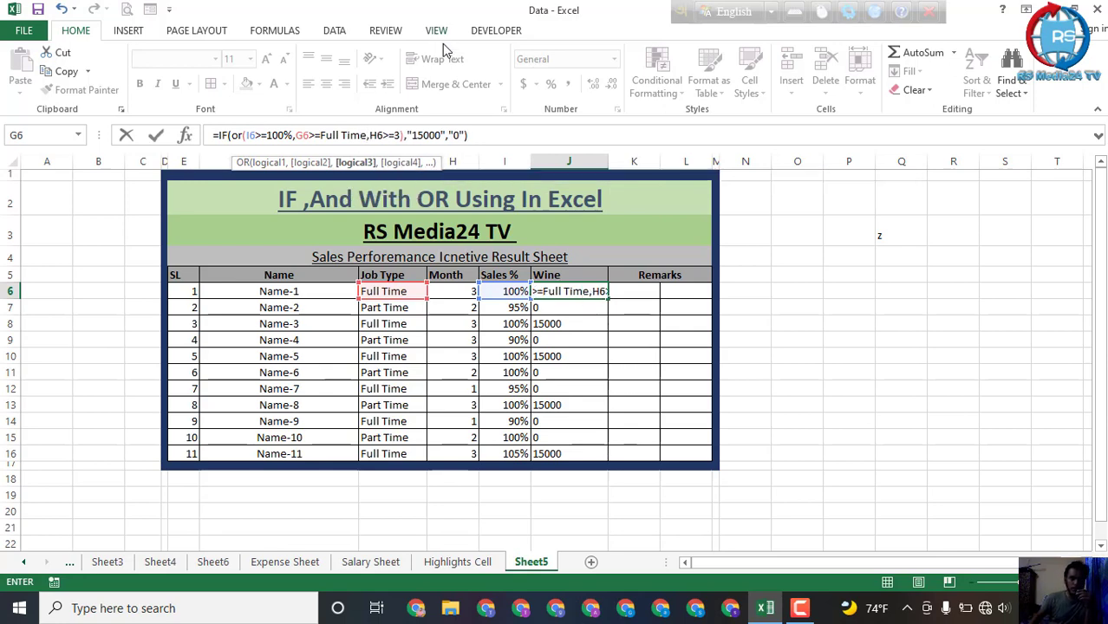
left_click(474, 132)
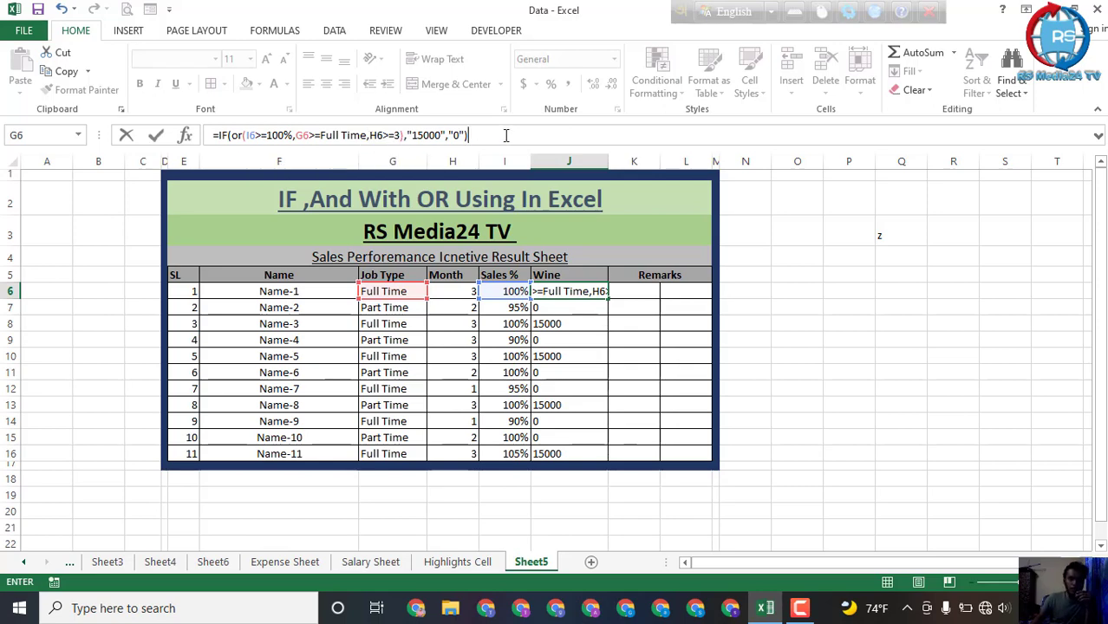
key("Return")
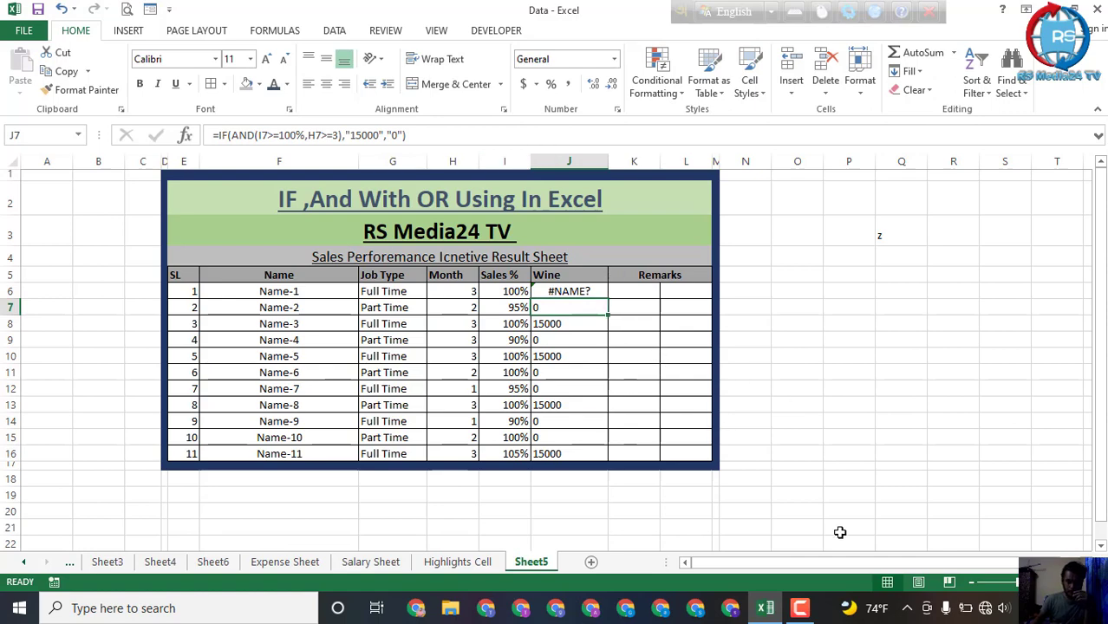
left_click(799, 608)
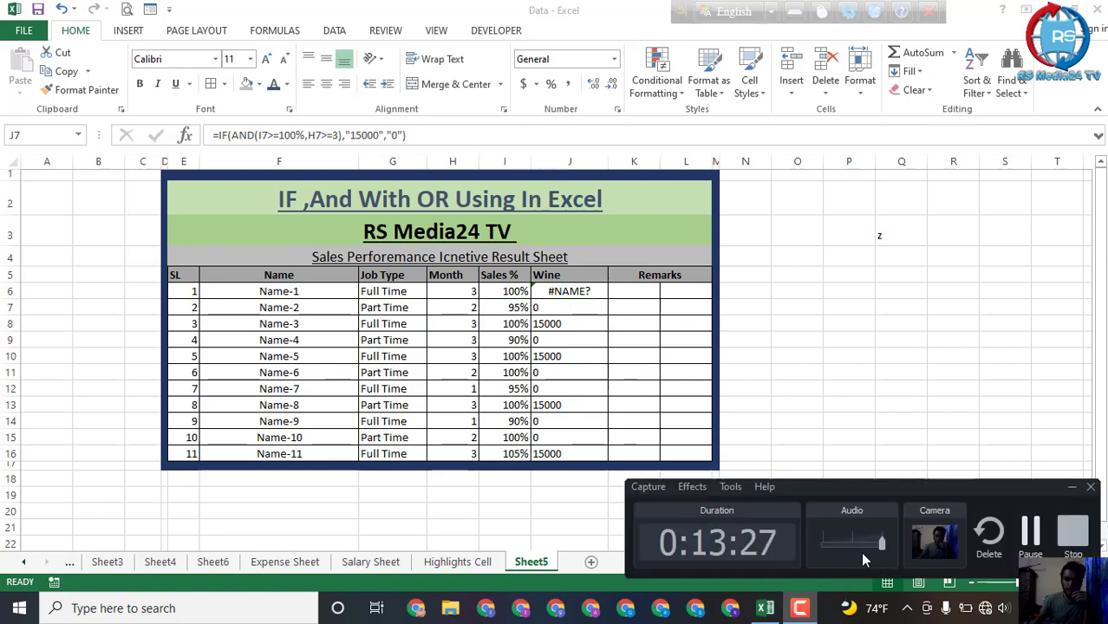
left_click(1029, 538)
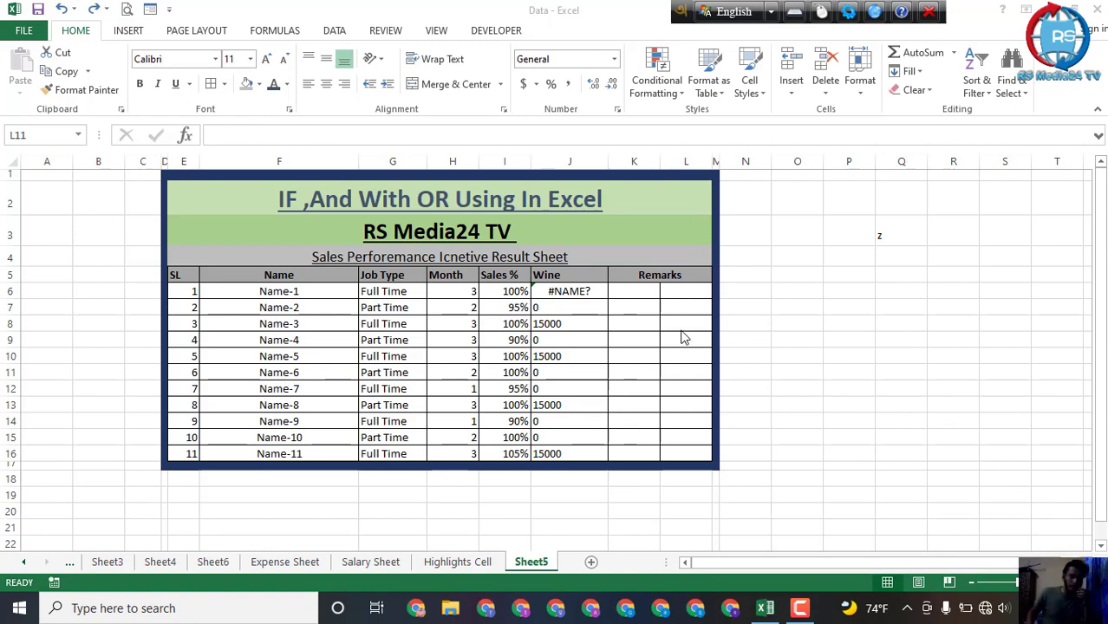
left_click(565, 291)
left_click(801, 620)
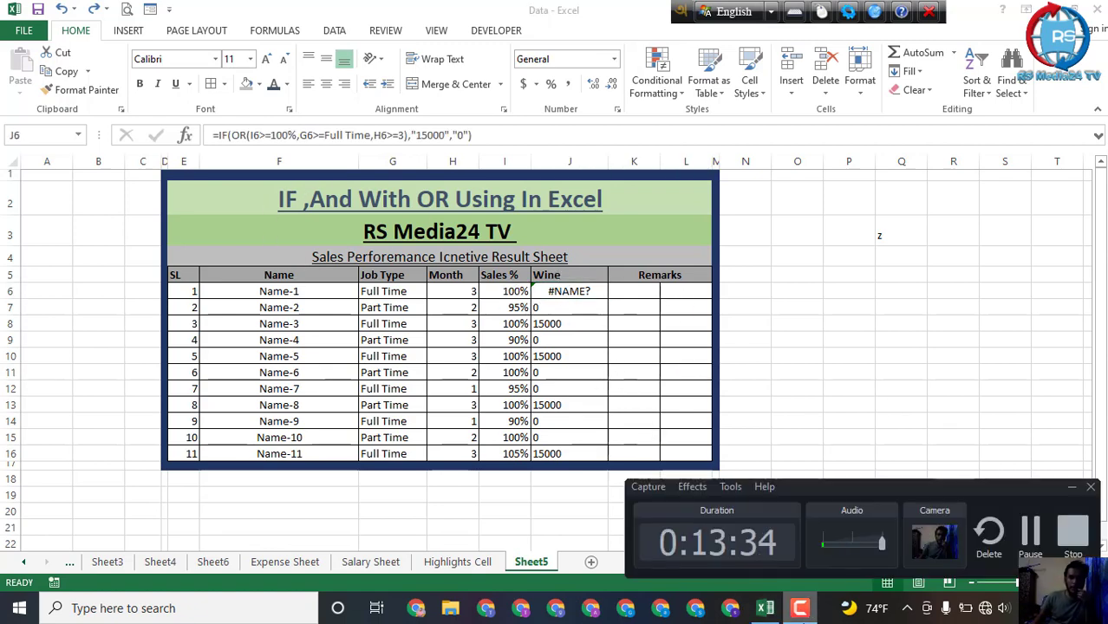
left_click(964, 411)
left_click(1071, 491)
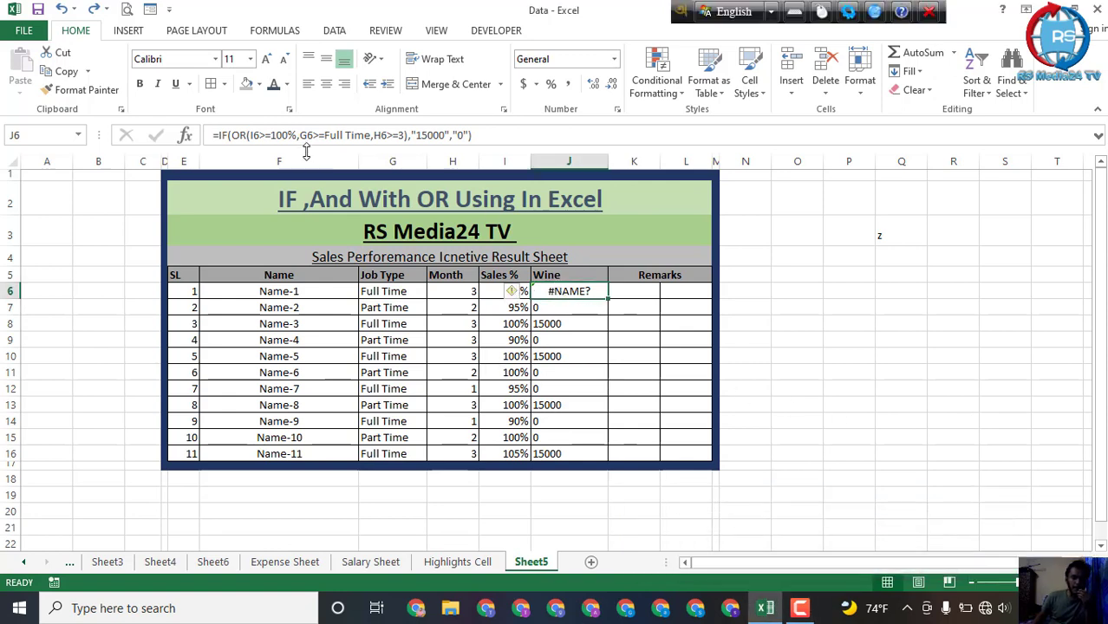
Step: Correct the Job Type condition so J6 holds =IF(OR(I6>=100%,G6="Full Time",H6>=3),"15000","0")
left_click(369, 135)
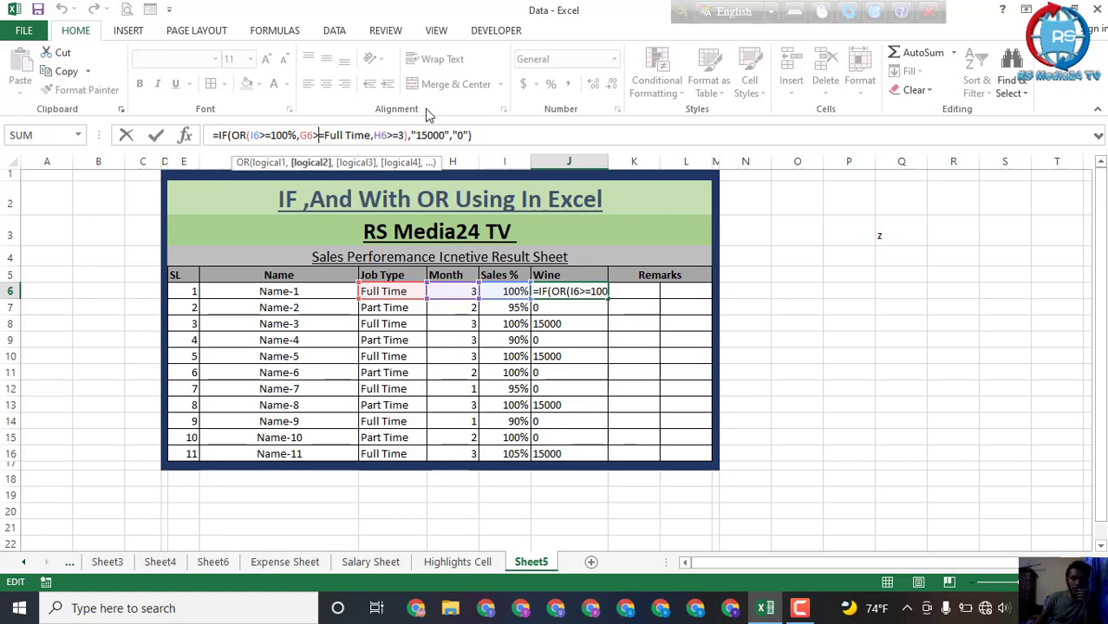
key("BackSpace")
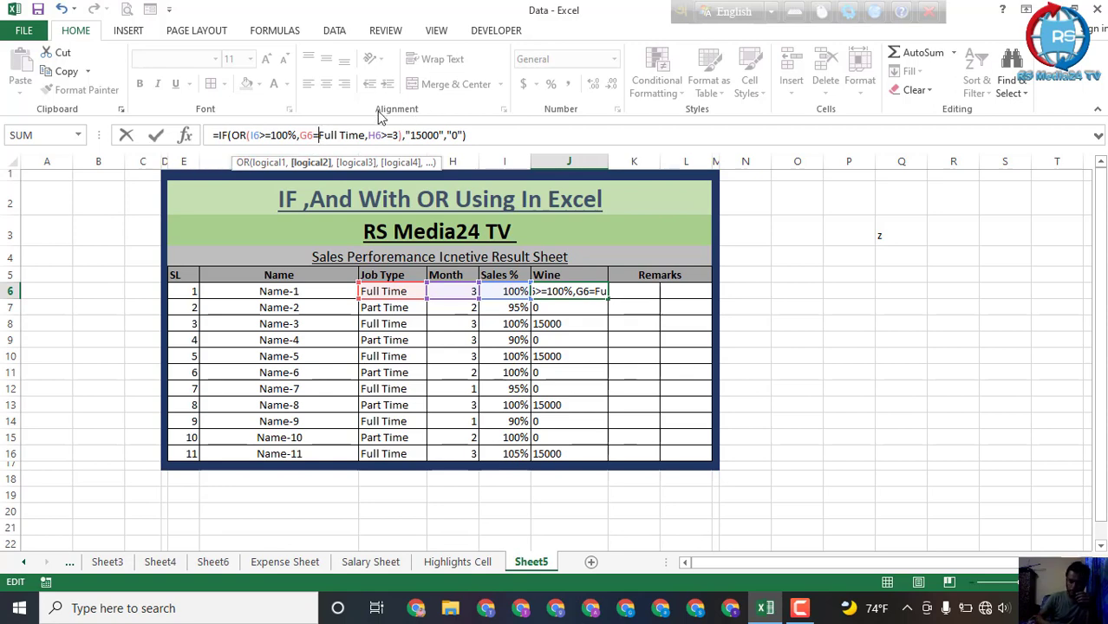
type("\"")
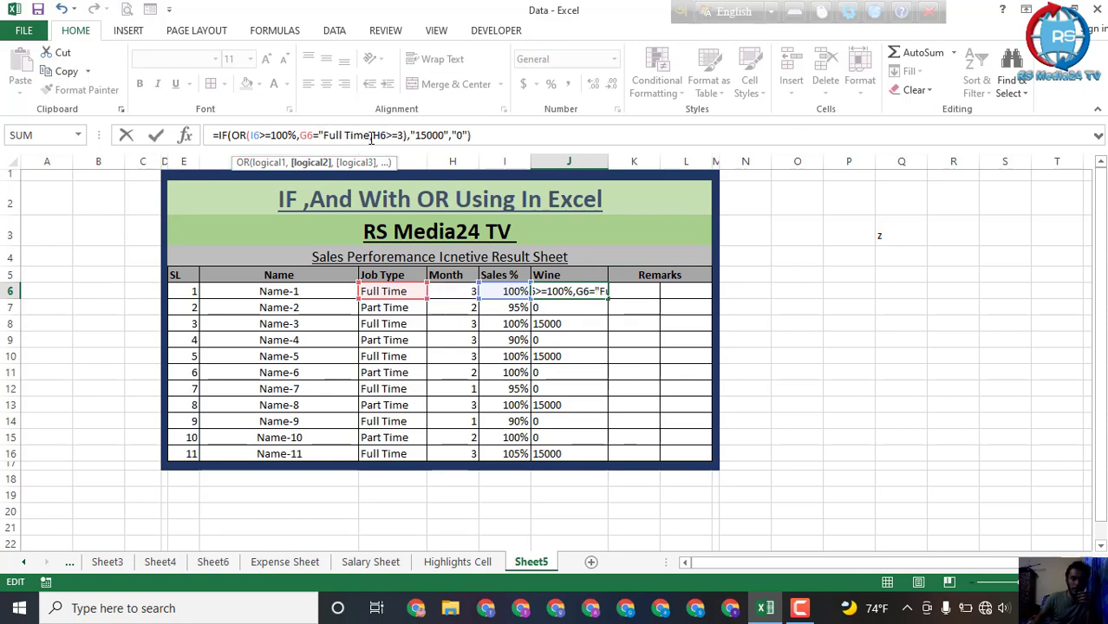
left_click(370, 136)
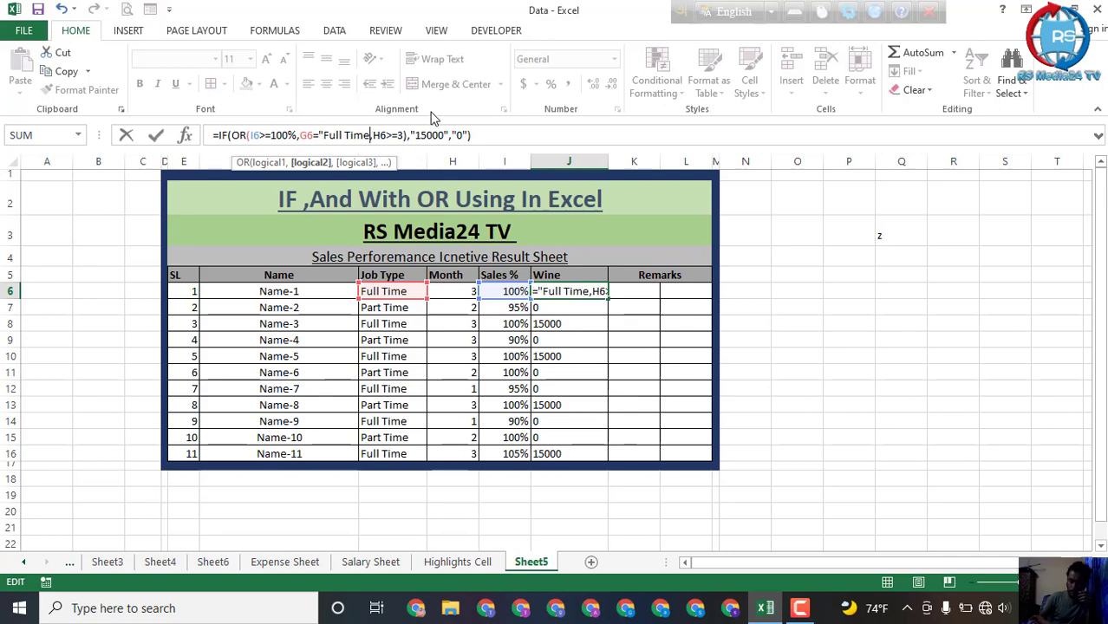
type("\"")
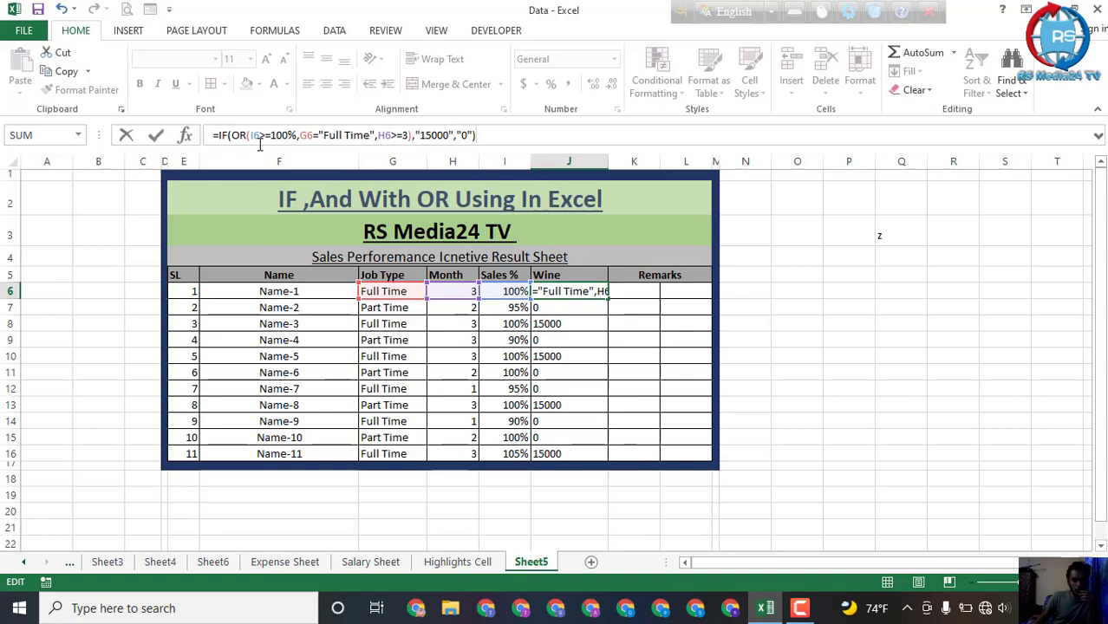
left_click(230, 143)
left_click(413, 137)
type(")")
key("End")
key("Return")
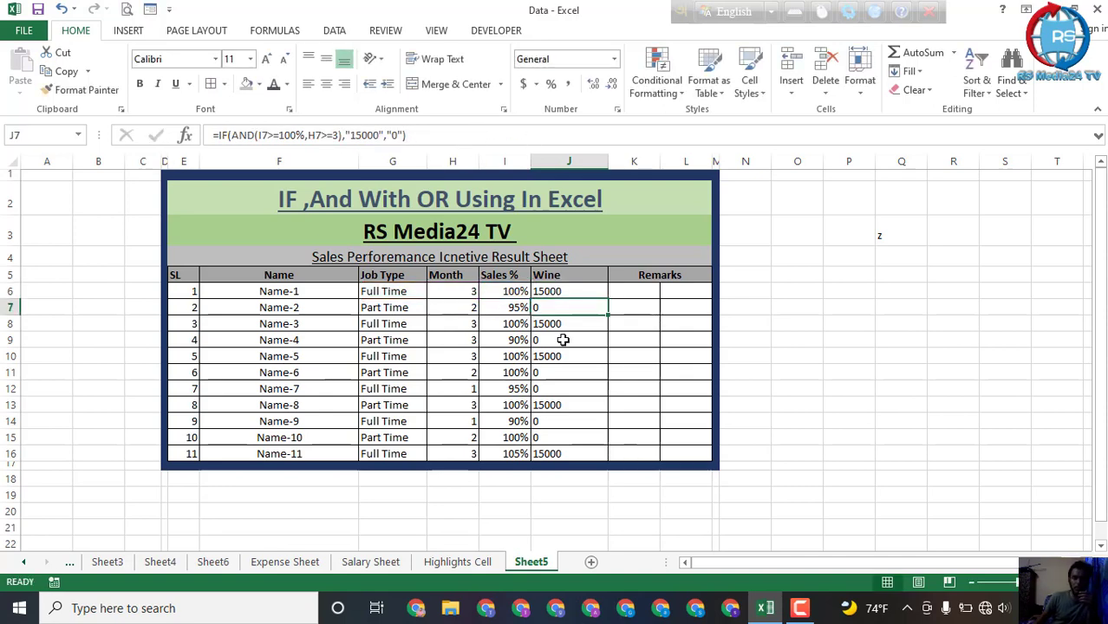
Step: Fill the IF-OR formula from J6 down through J16 and check the Name-2 row's result against its Month, Sales % and Job Type
left_click(569, 292)
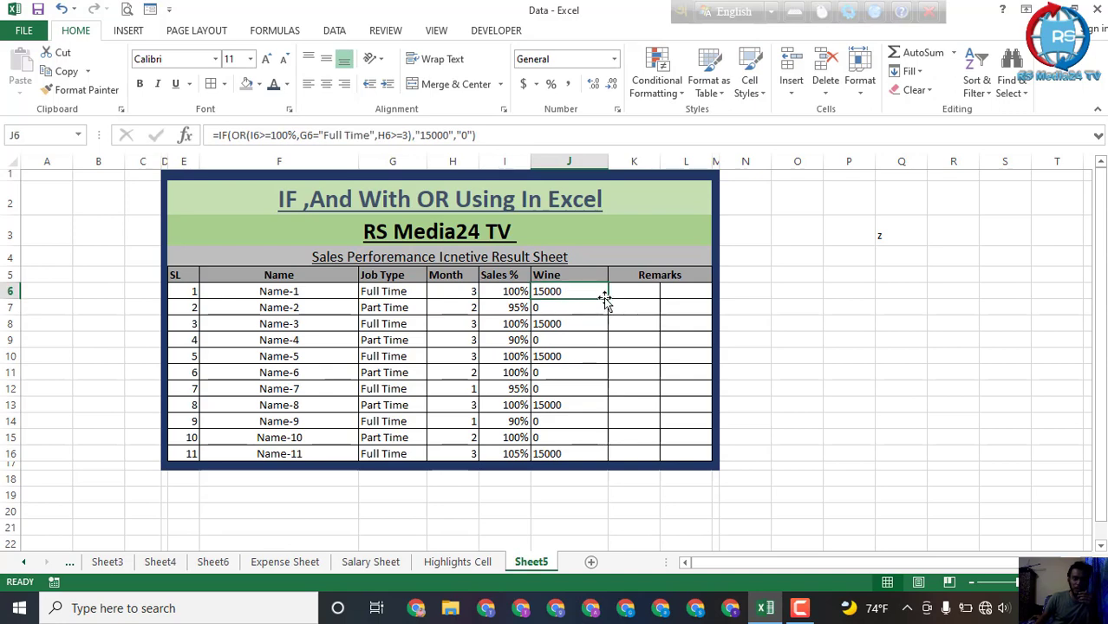
left_click_drag(604, 299, 612, 461)
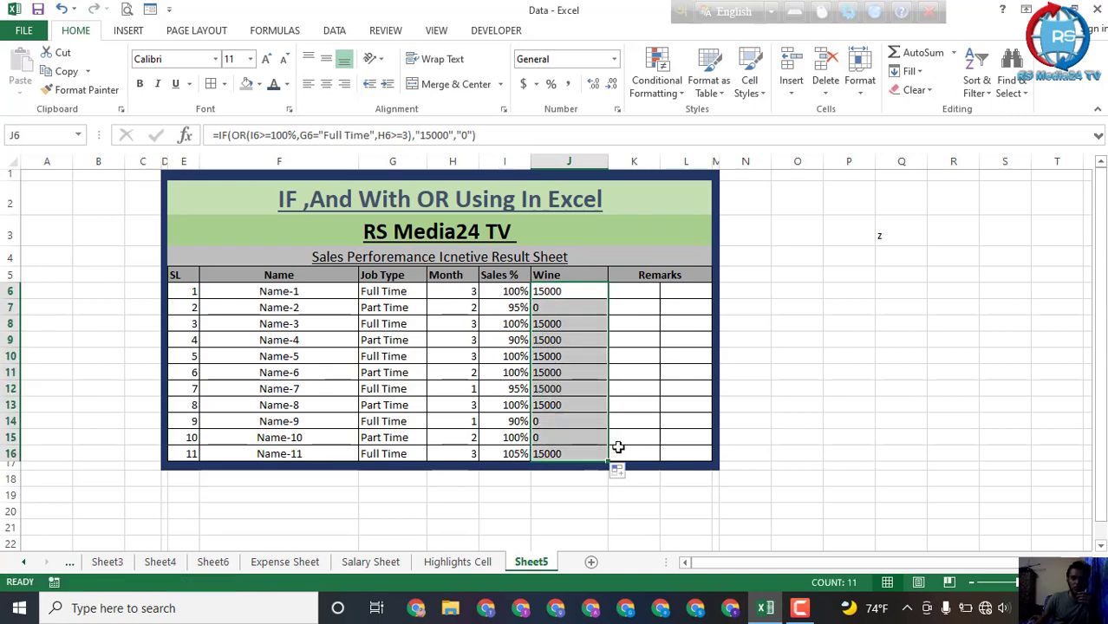
left_click(641, 389)
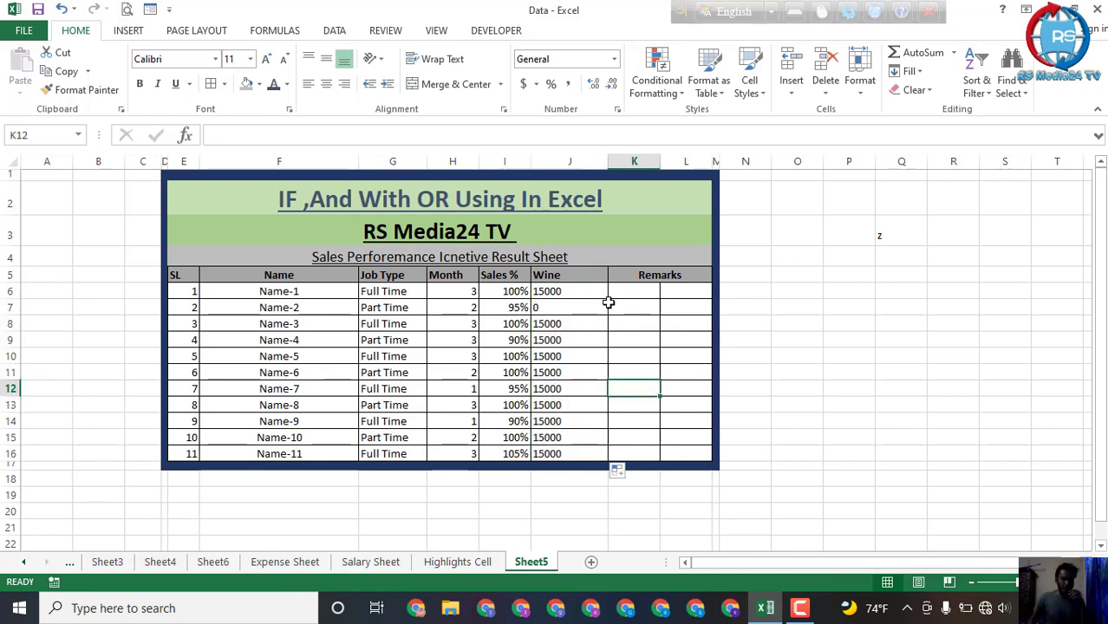
left_click(553, 307)
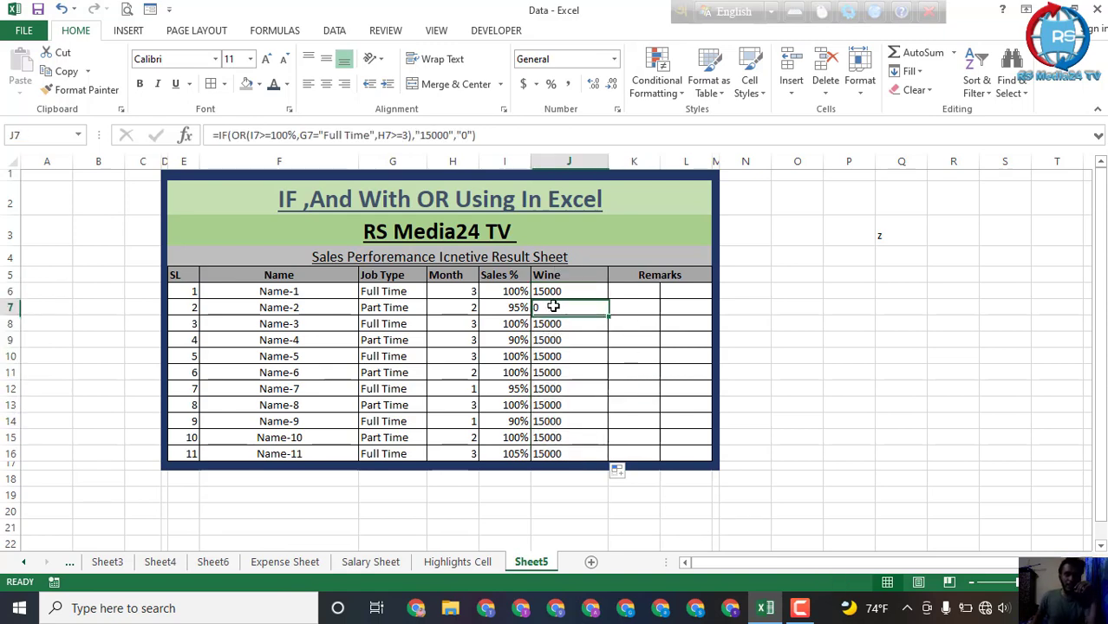
left_click(460, 305)
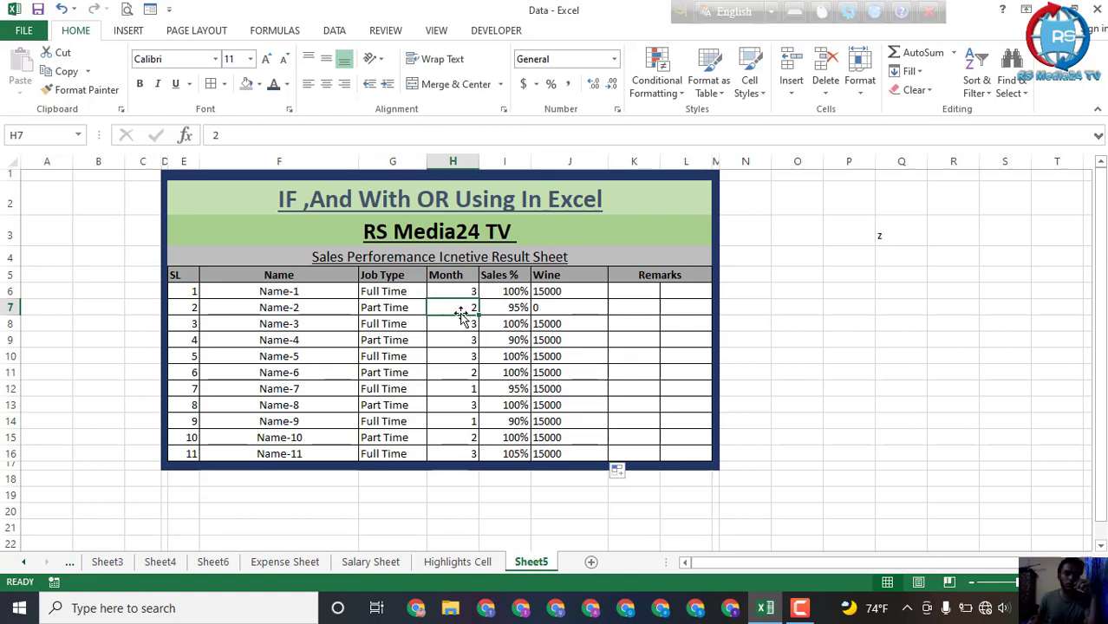
left_click(509, 307)
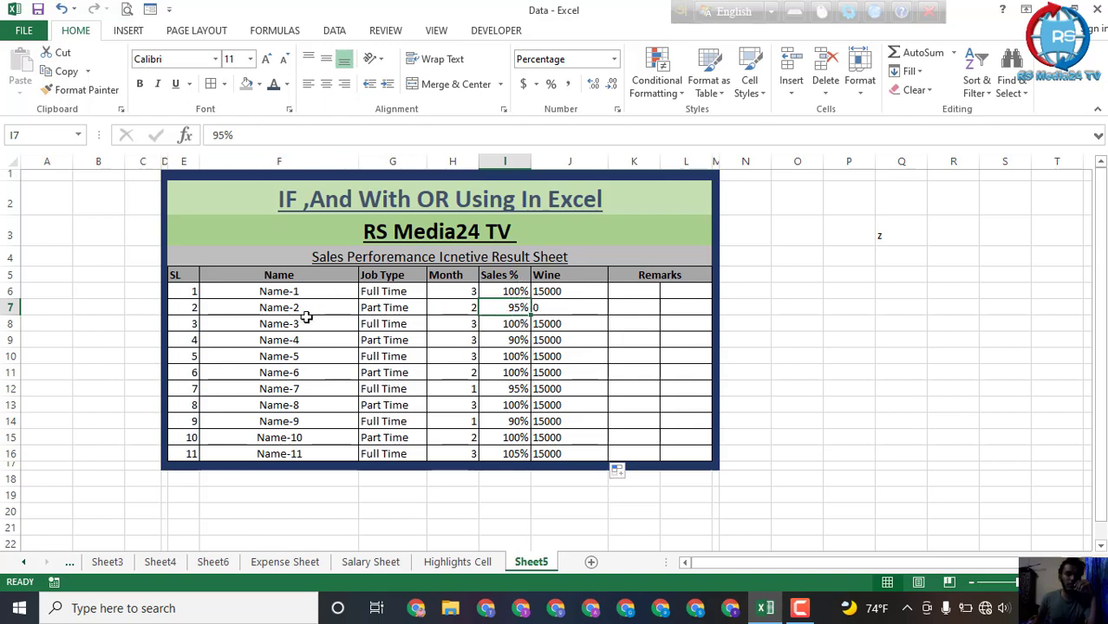
left_click(397, 308)
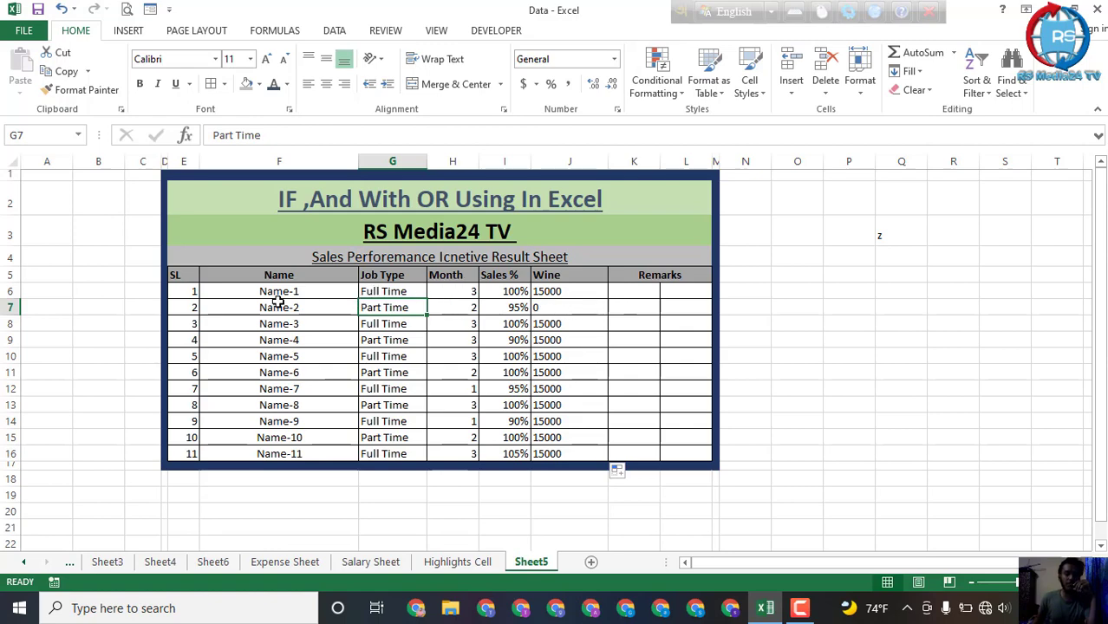
Step: Review the Name-2 row and its Wine formula in J7
left_click(178, 306)
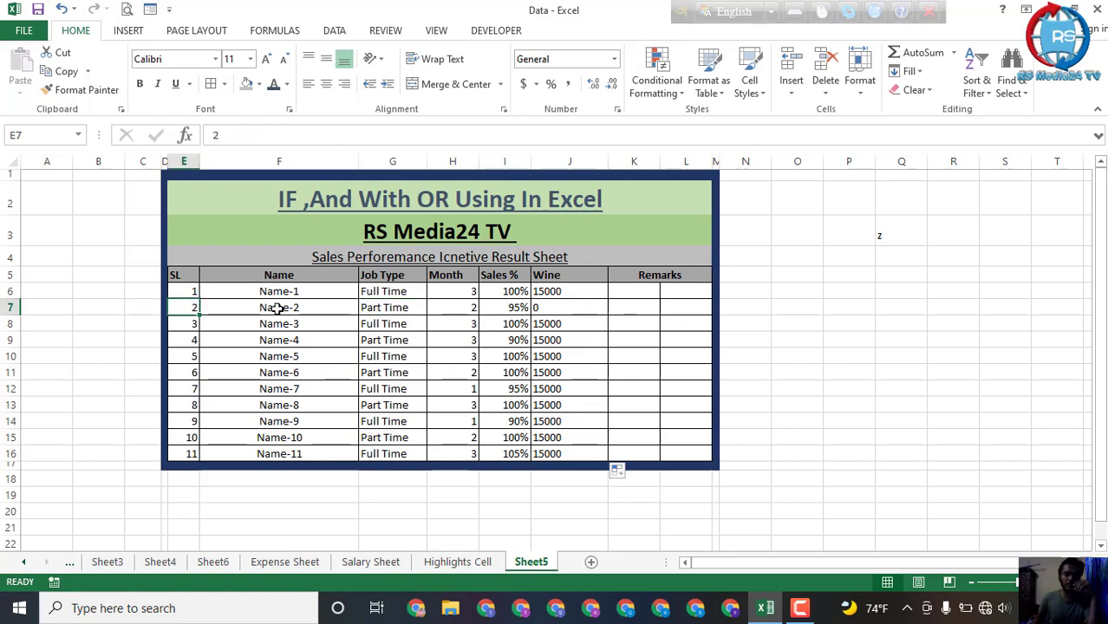
left_click(626, 312)
left_click(168, 306)
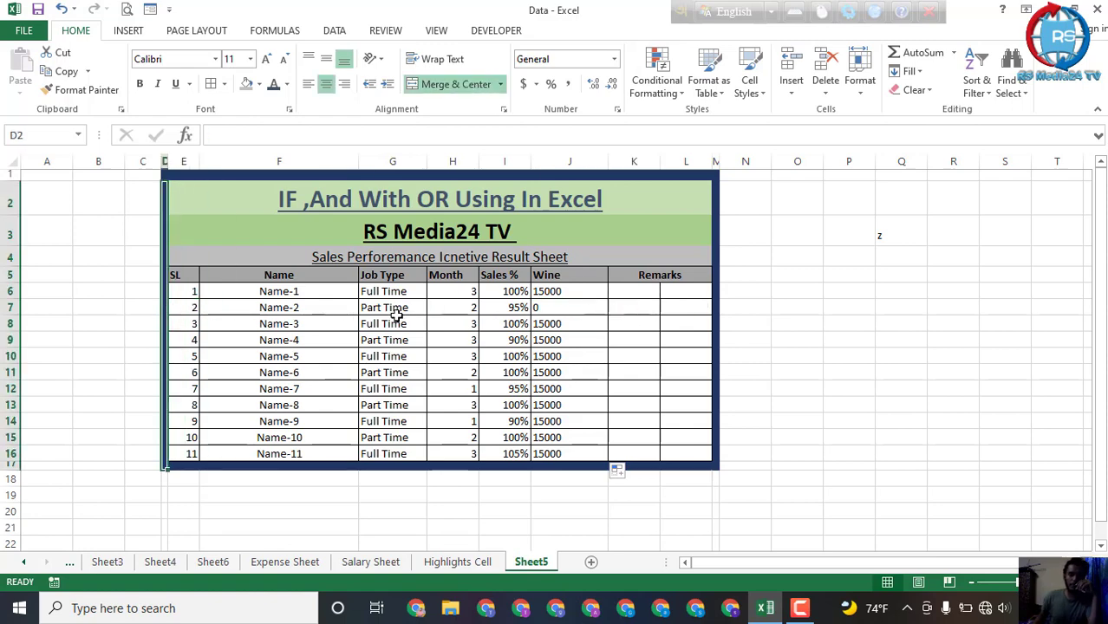
left_click(520, 334)
left_click(592, 310)
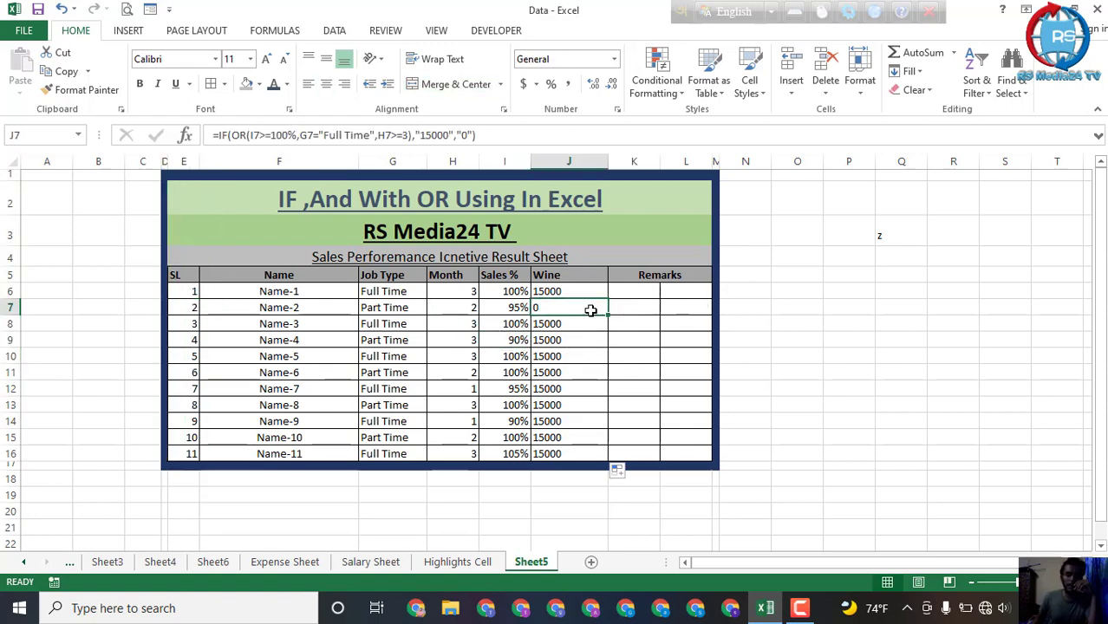
Step: Replace OR with AND in the J6 Wine formula, giving =IF(AND(I6>=100%,G6="Full Time",H6>=3),"15000","0")
left_click(588, 291)
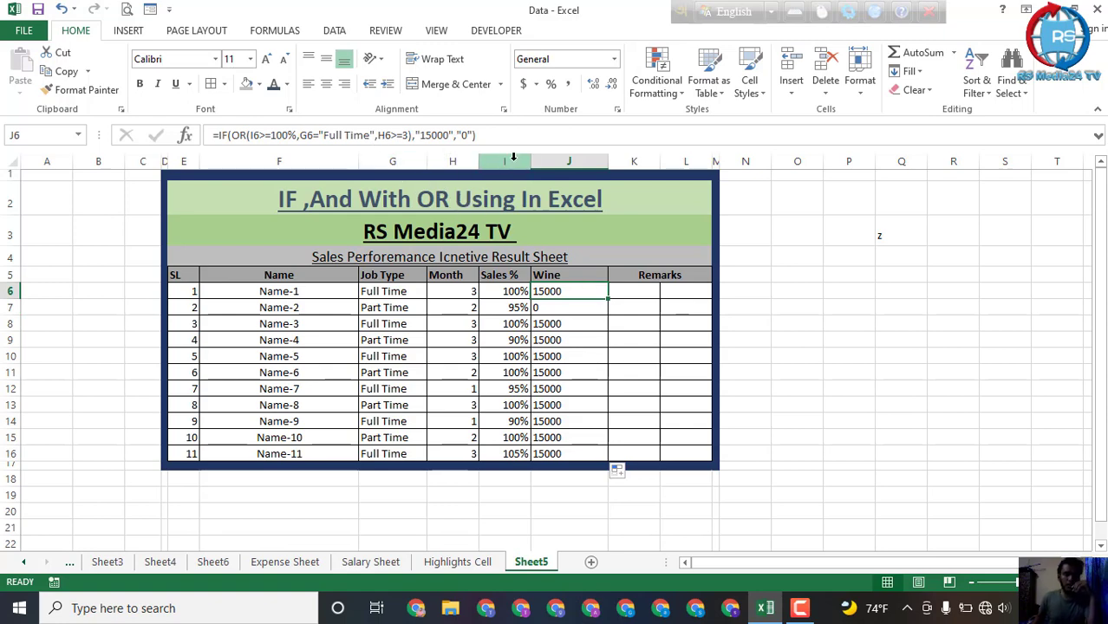
left_click(245, 135)
key("BackSpace")
key("BackSpace")
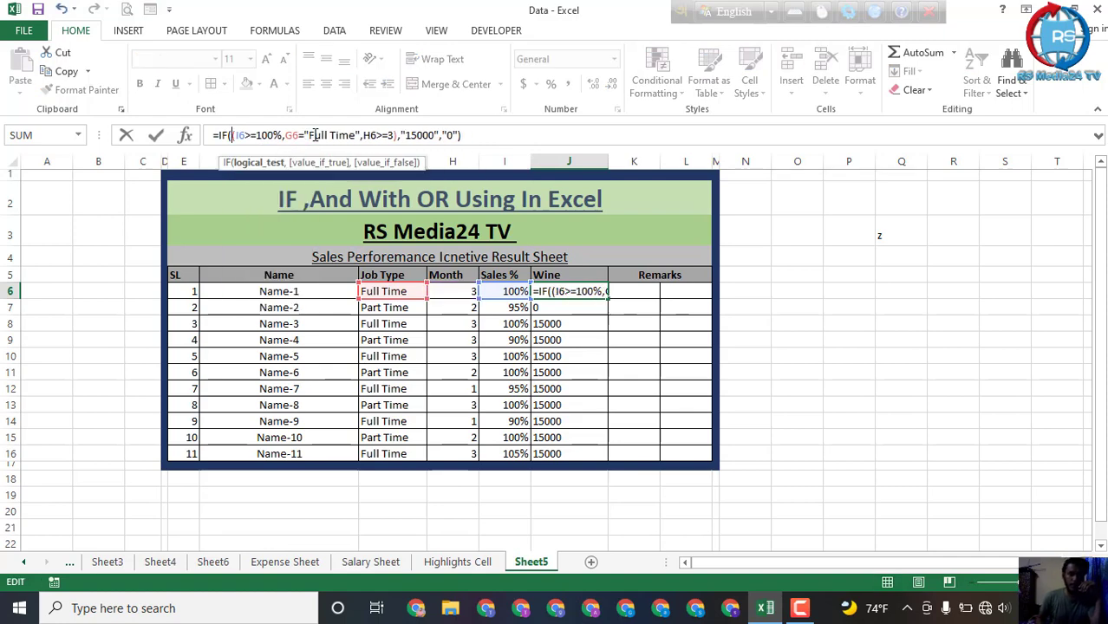
type("And")
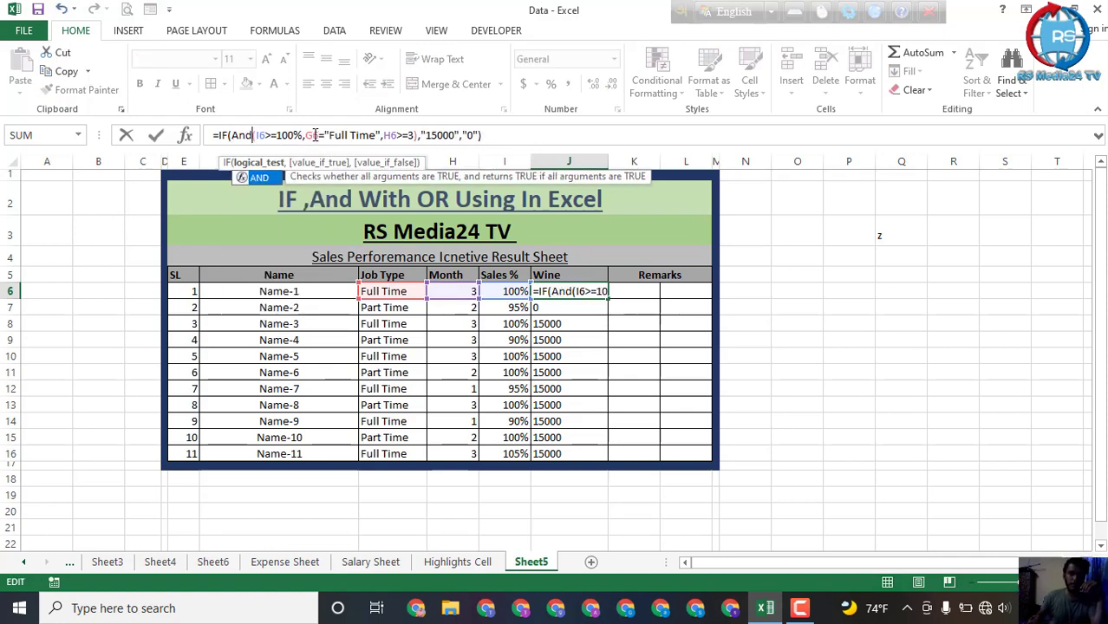
key("Return")
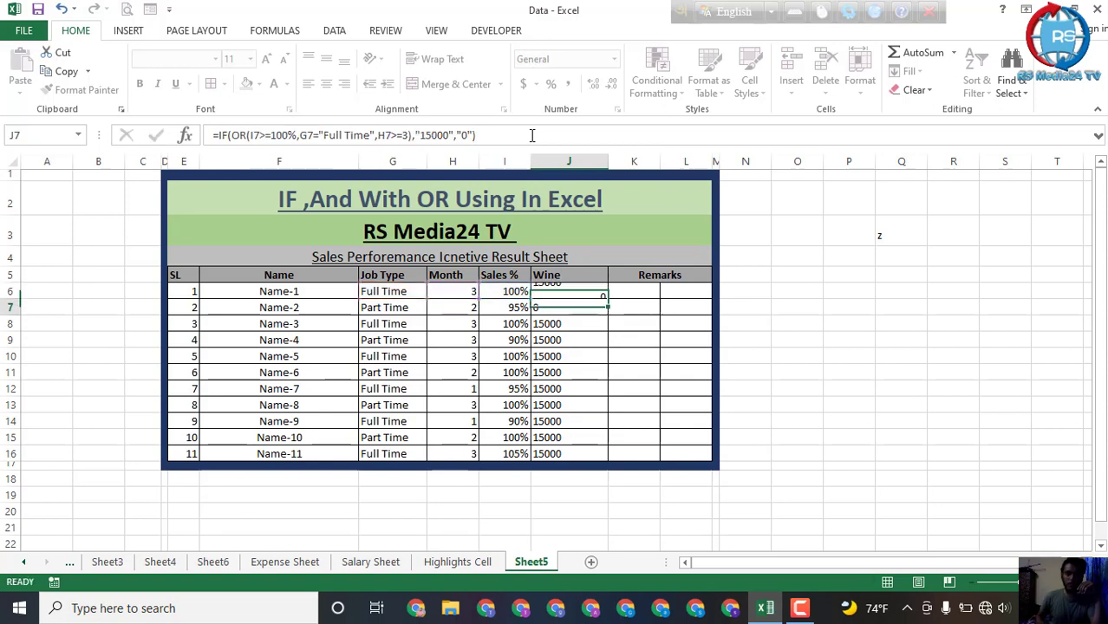
Step: Fill the IF-AND formula from J6 down through J16
left_click(579, 291)
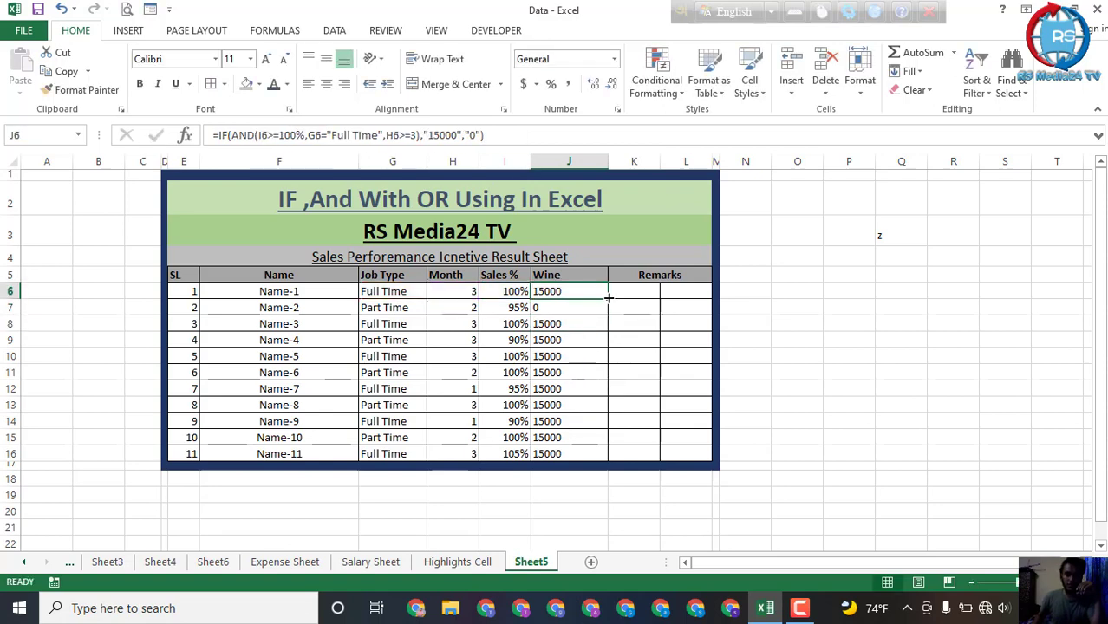
left_click_drag(608, 299, 609, 459)
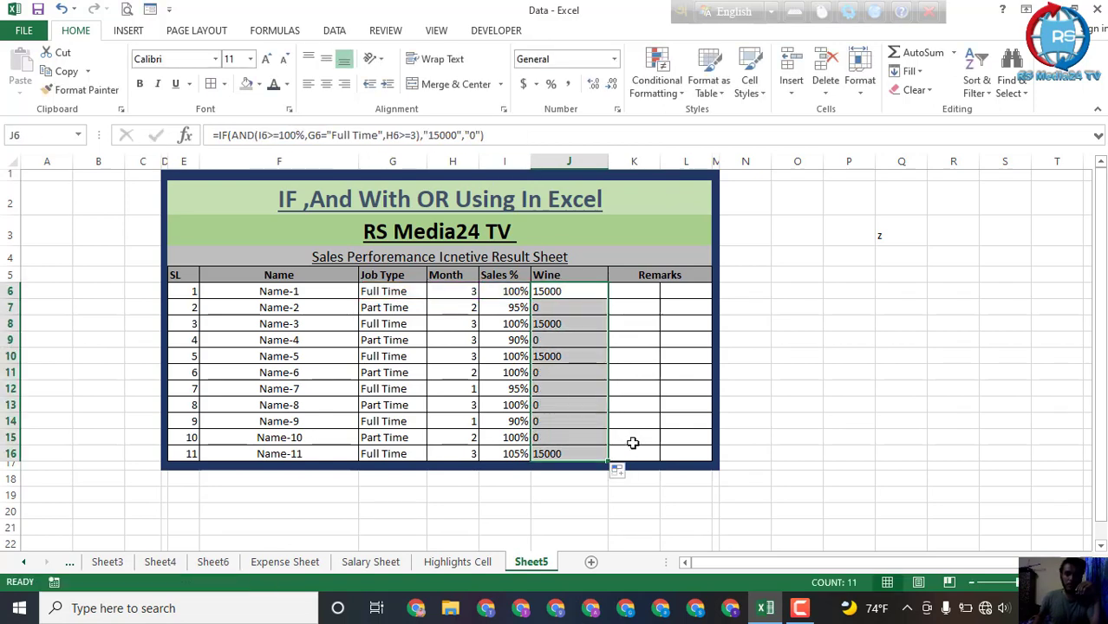
left_click(679, 404)
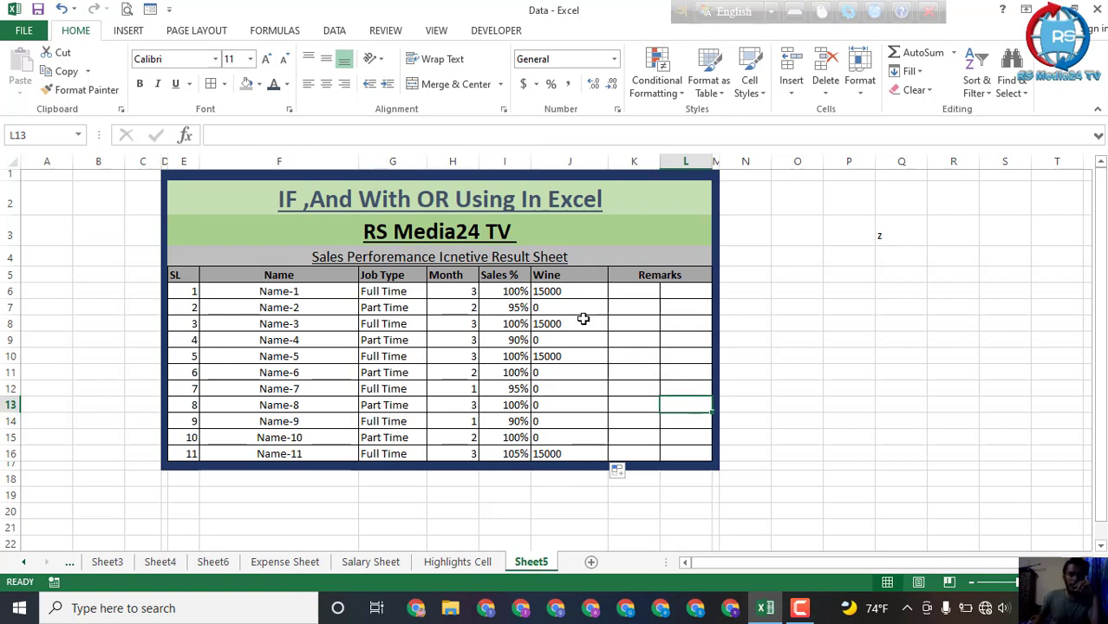
Step: Check the Name-1 and Name-3 rows' Wine results against their Job Type, Month and Sales % values
left_click(575, 294)
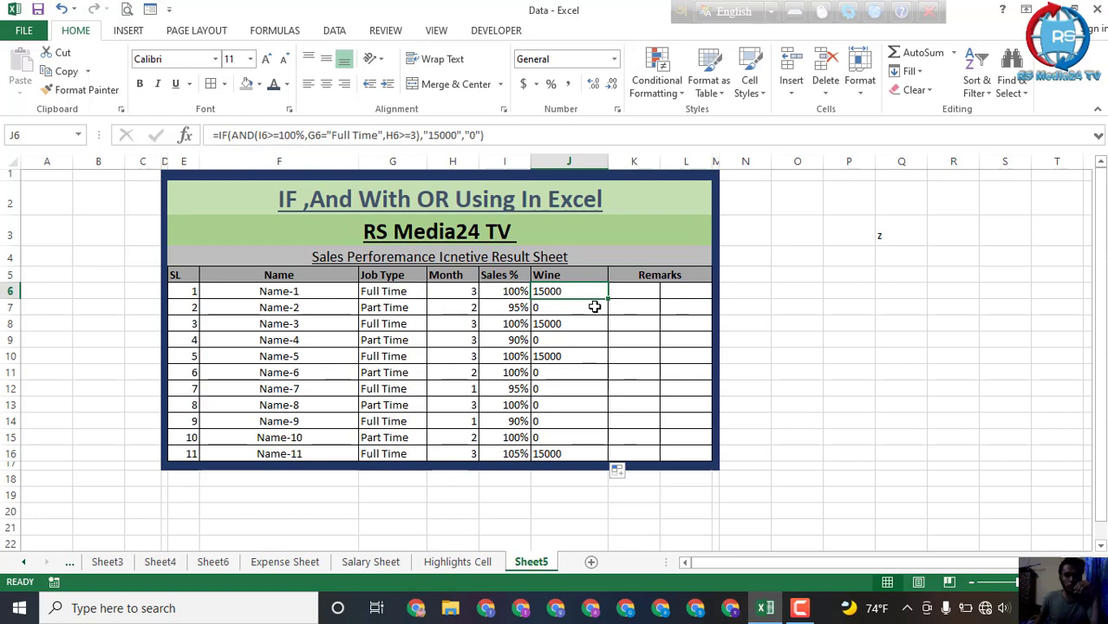
left_click_drag(304, 292, 308, 310)
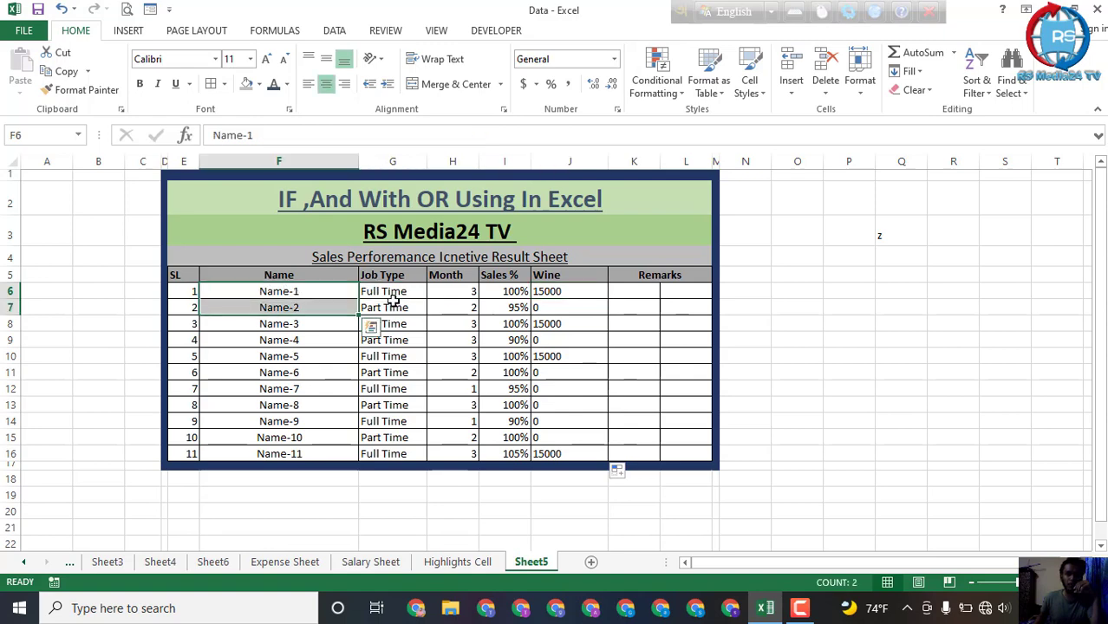
left_click(392, 297)
left_click(451, 291)
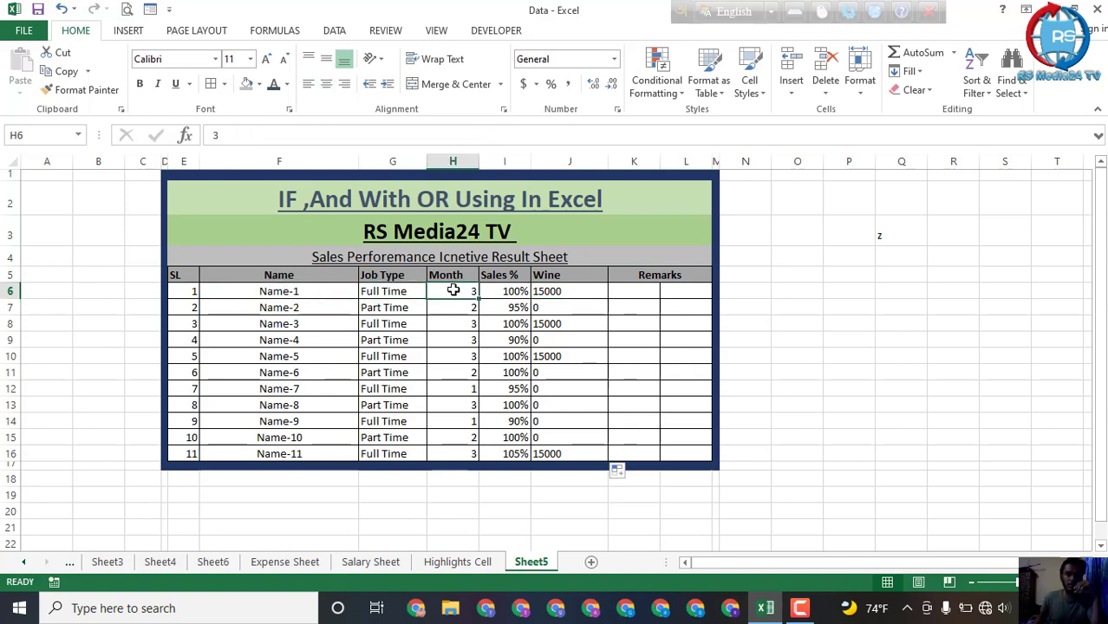
left_click(513, 292)
left_click(563, 292)
left_click(542, 324)
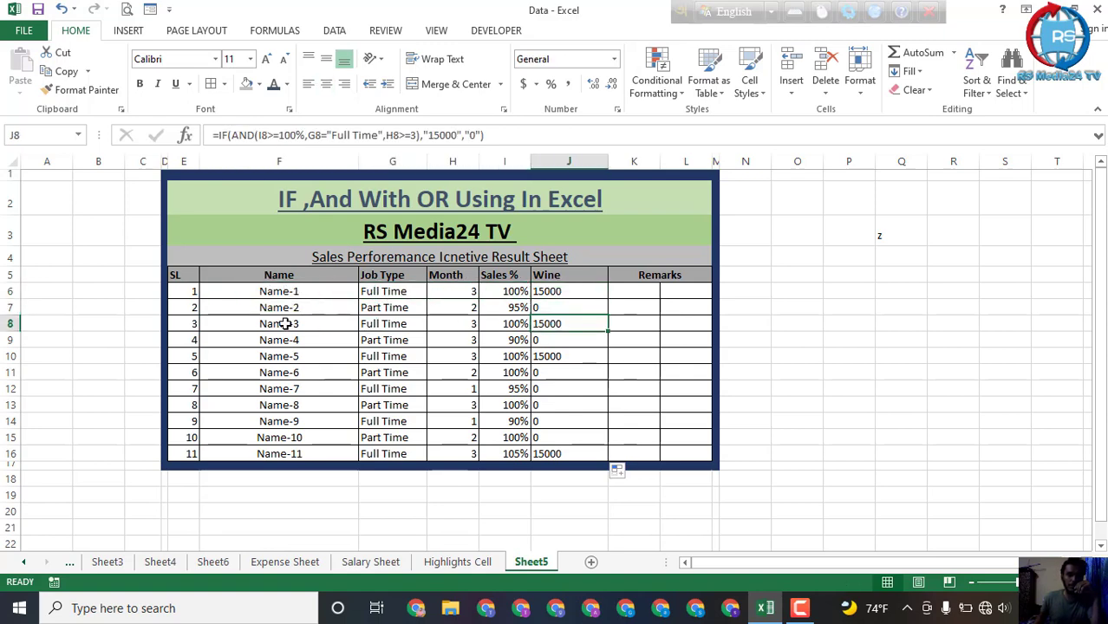
left_click(285, 324)
left_click(387, 323)
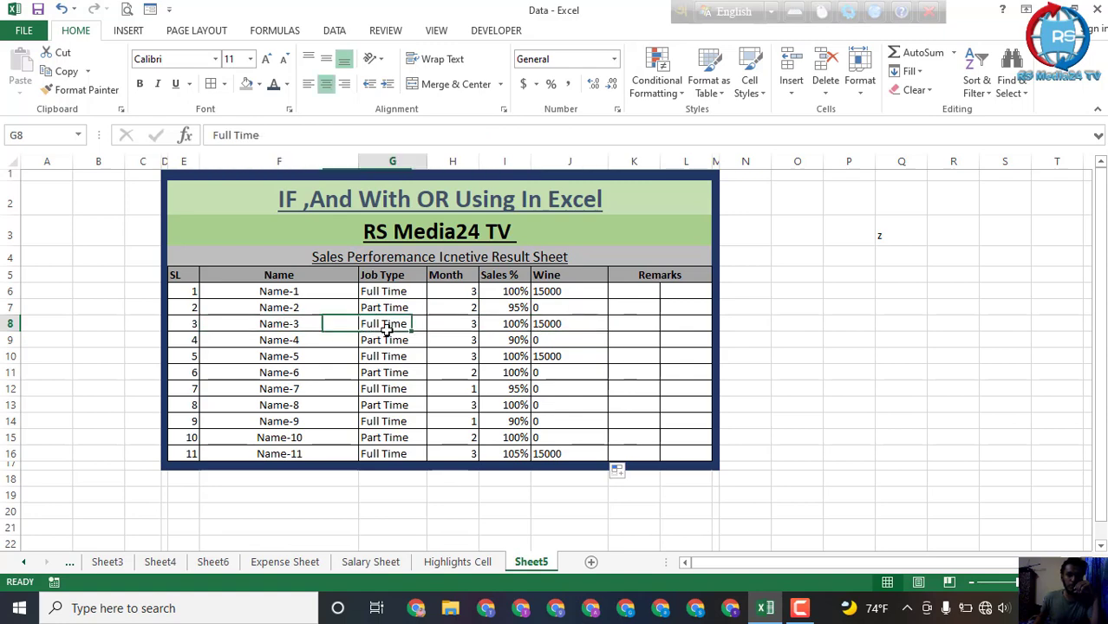
left_click(451, 324)
left_click(518, 323)
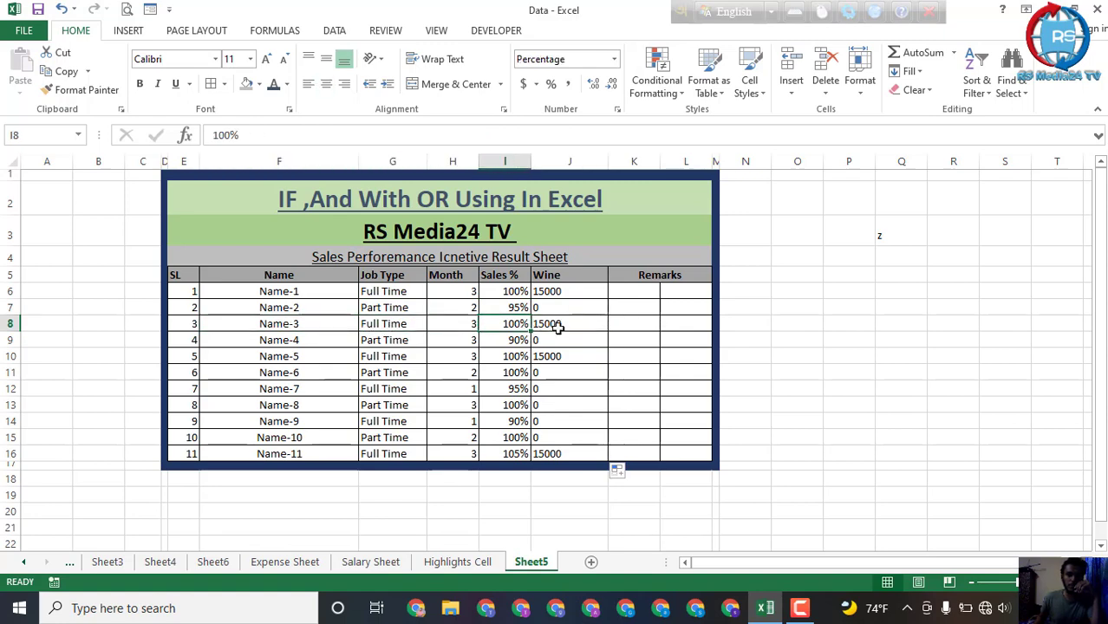
left_click(557, 325)
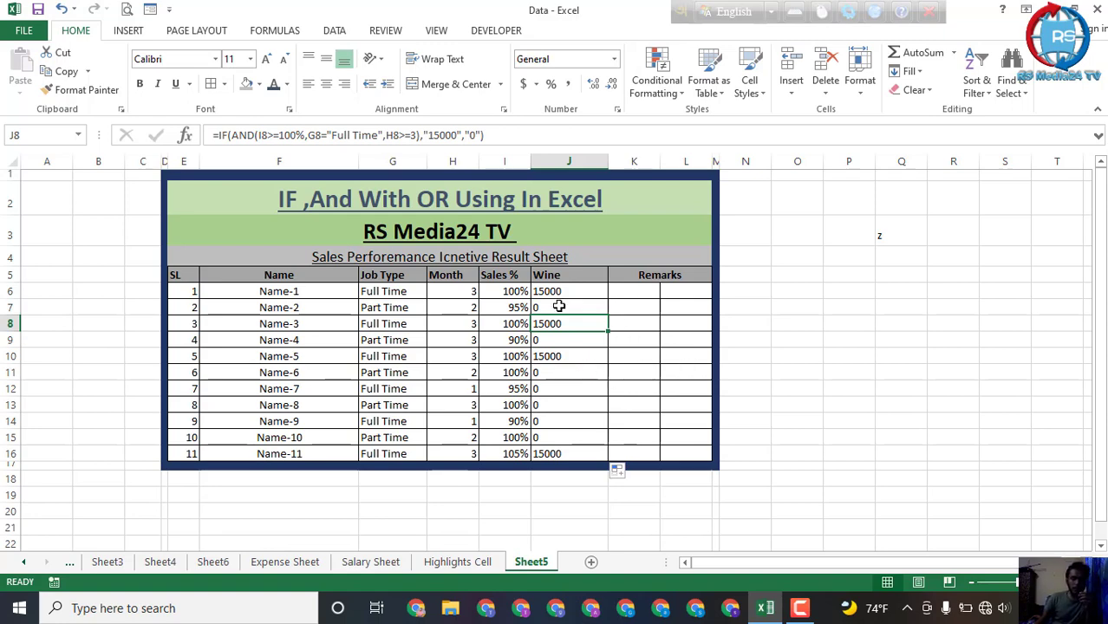
Step: Add a Greater Than conditional formatting rule to J6:J16 with threshold 0+ and Light Red Fill with Dark Red Text
left_click_drag(566, 291, 573, 453)
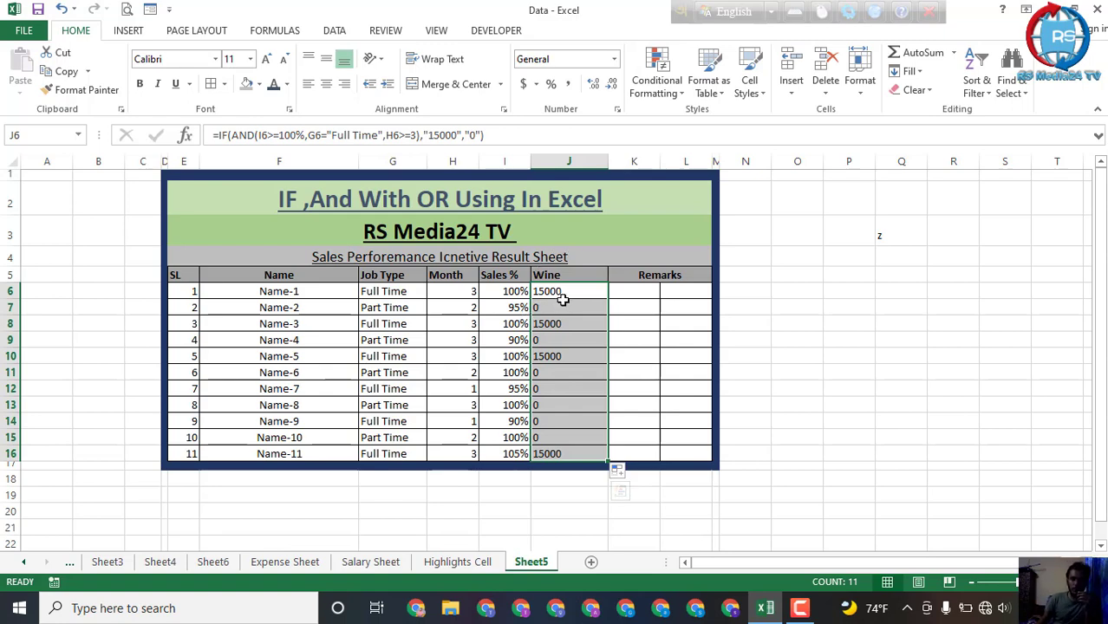
left_click(663, 87)
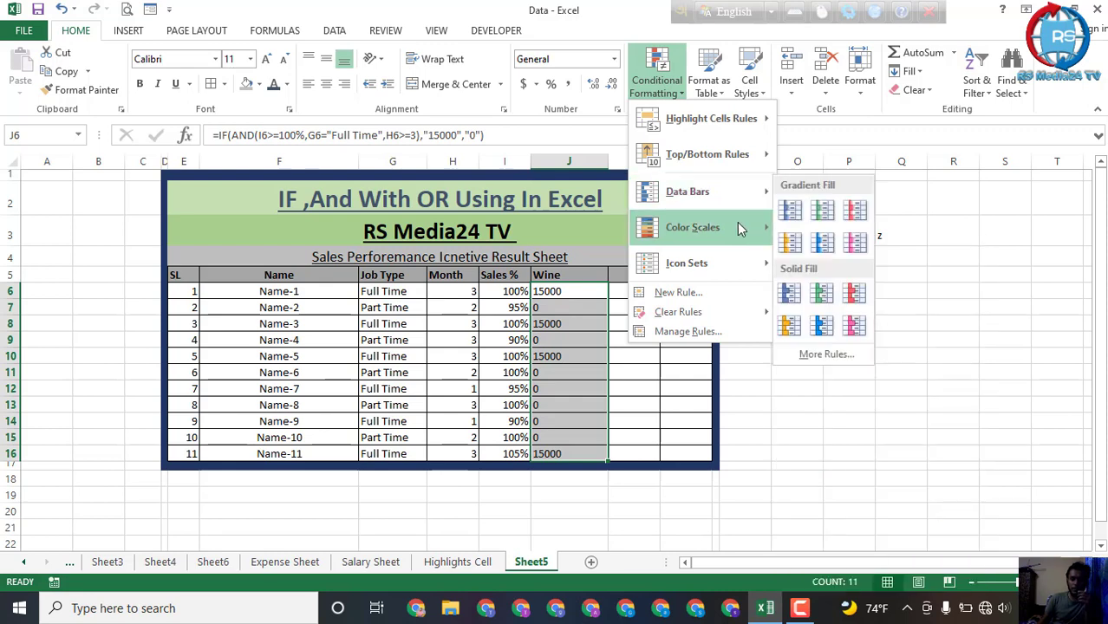
mouse_move(738, 131)
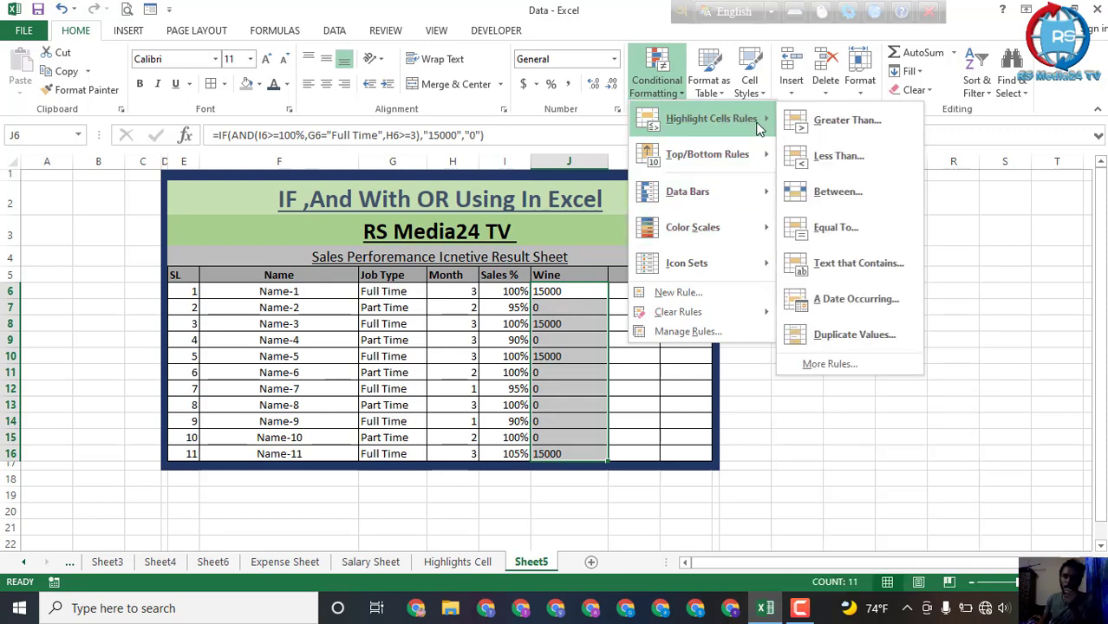
left_click(863, 123)
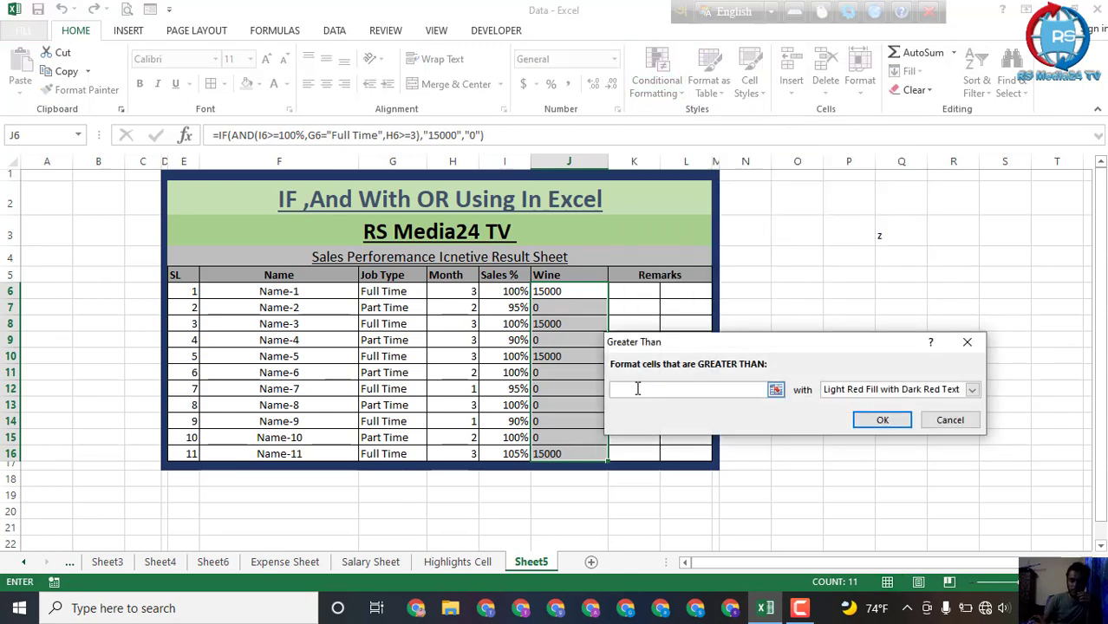
type("0+")
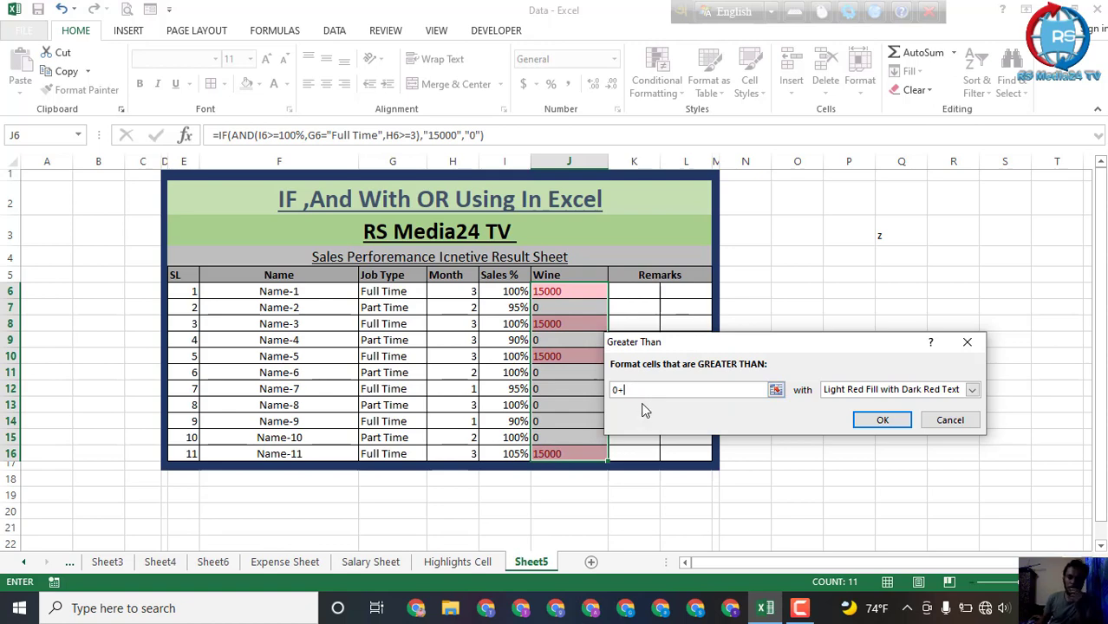
left_click(882, 421)
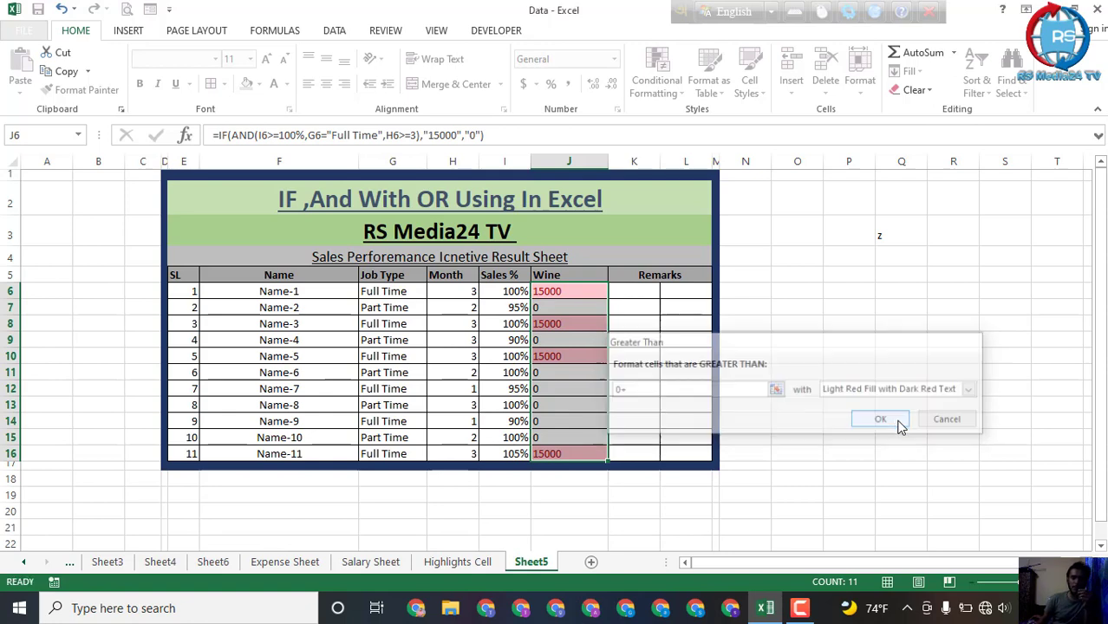
left_click(695, 389)
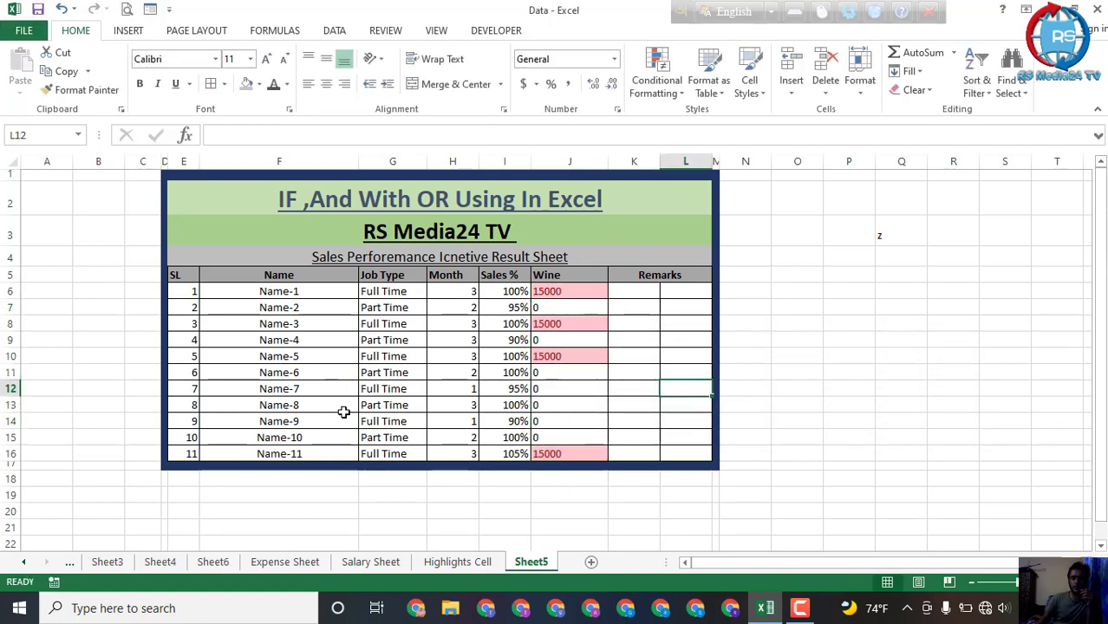
left_click(652, 355)
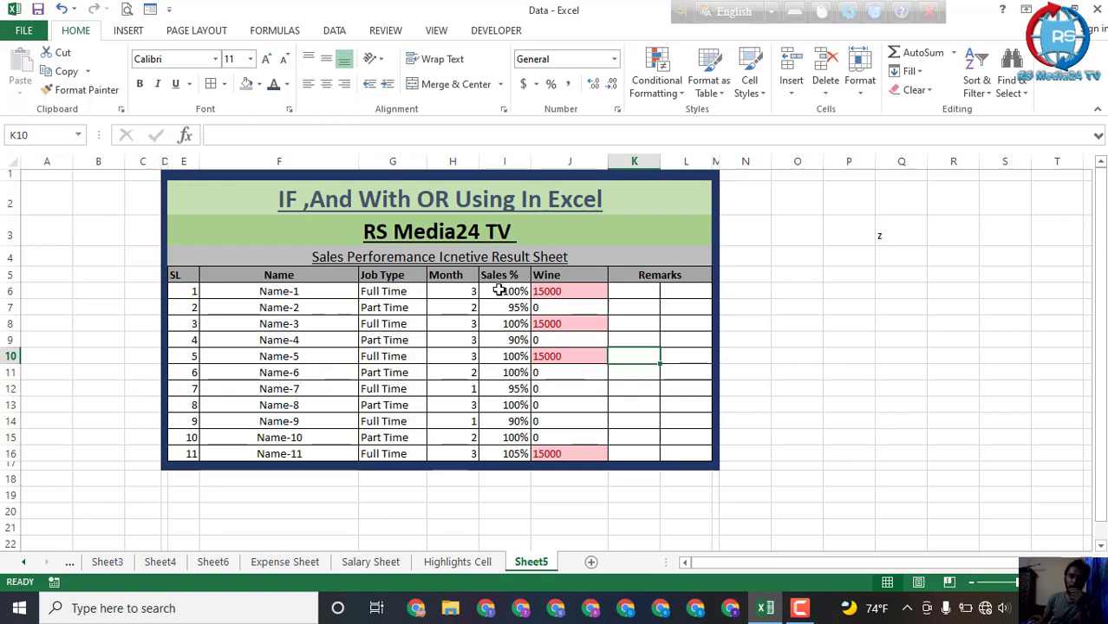
left_click(626, 291)
left_click(702, 297)
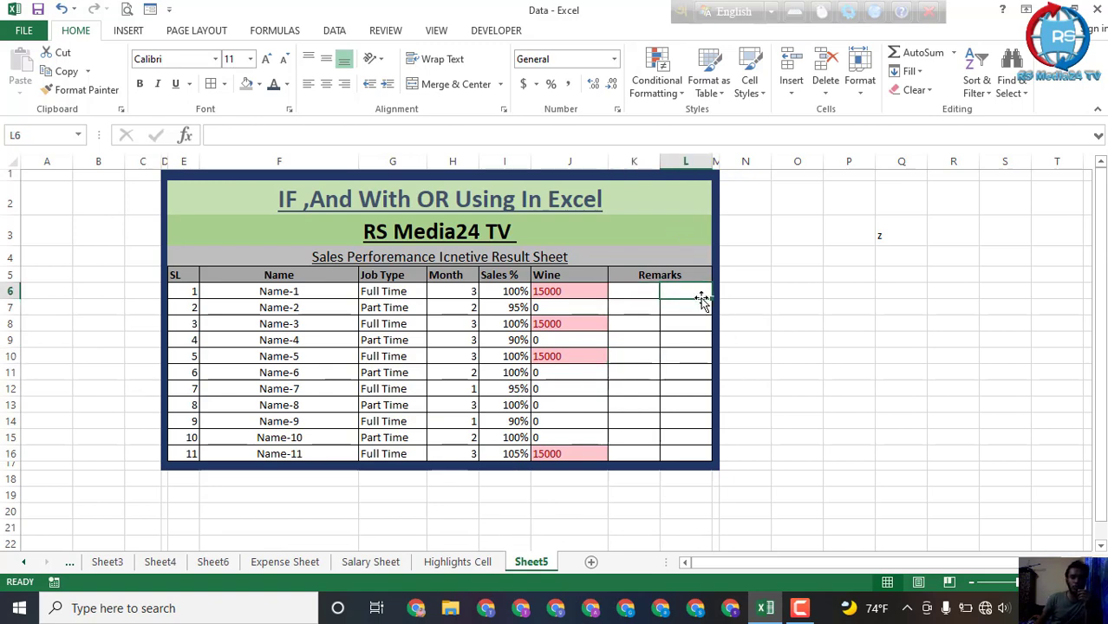
left_click(569, 309)
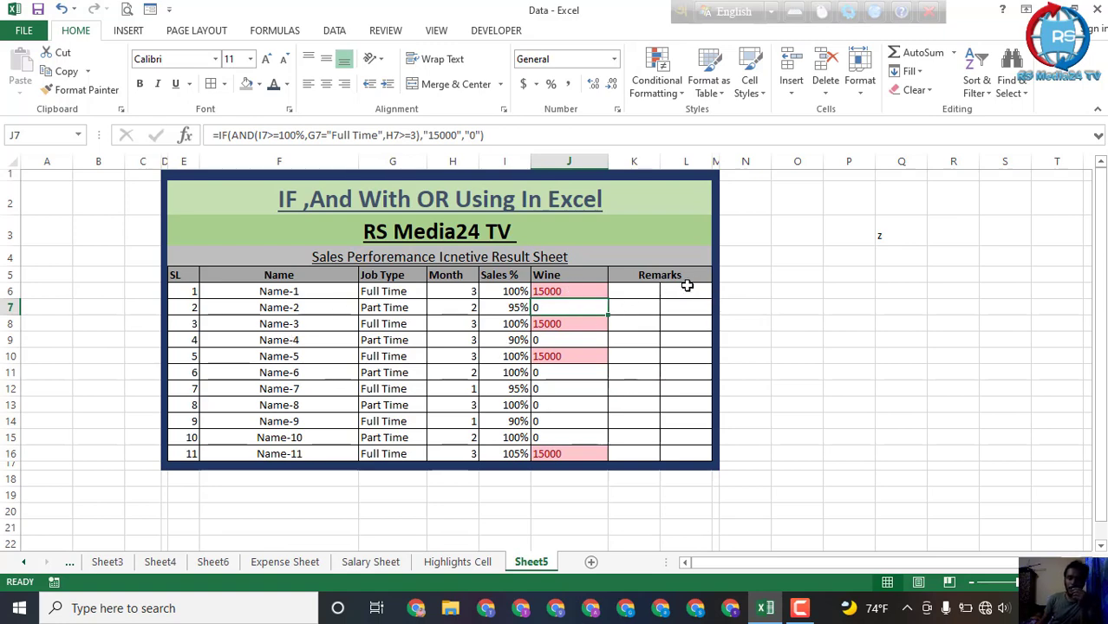
left_click(639, 310)
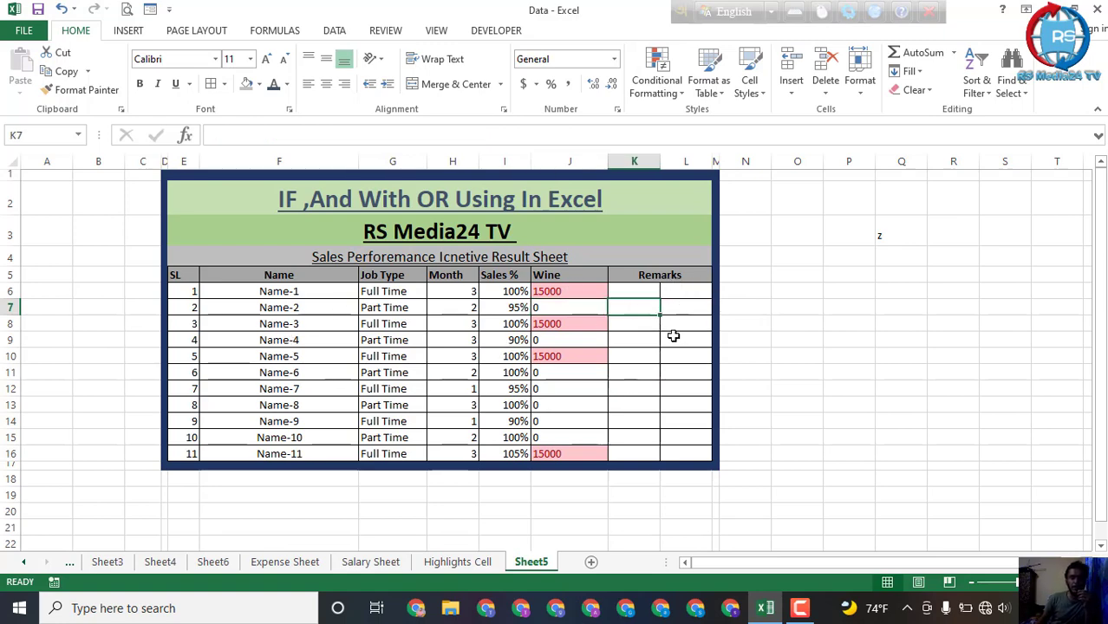
left_click(644, 358)
left_click(683, 452)
left_click(628, 428)
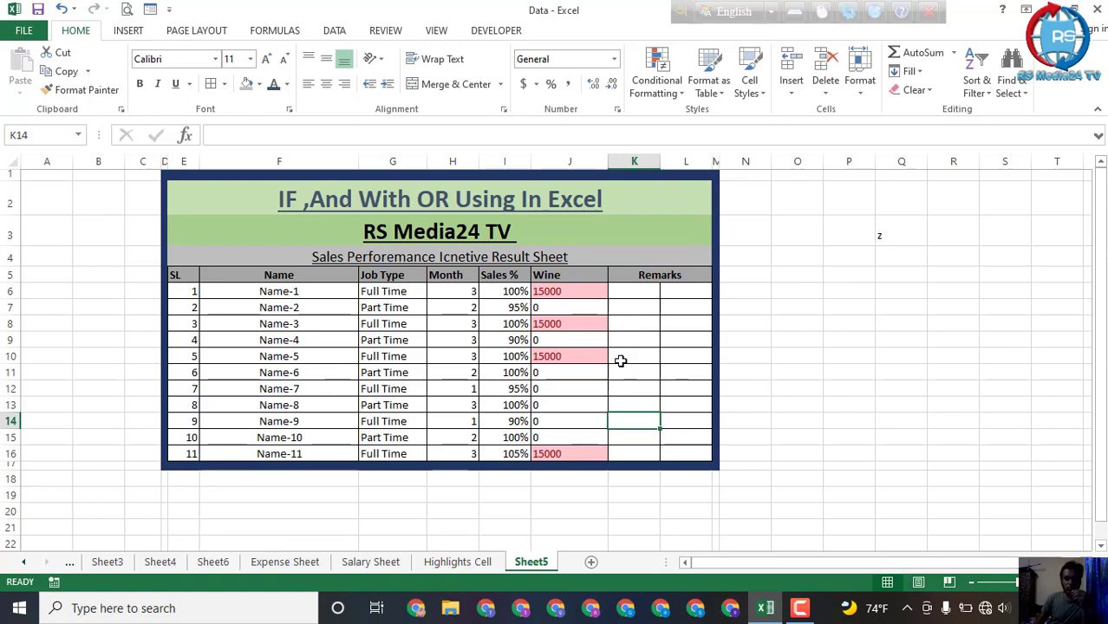
left_click(799, 608)
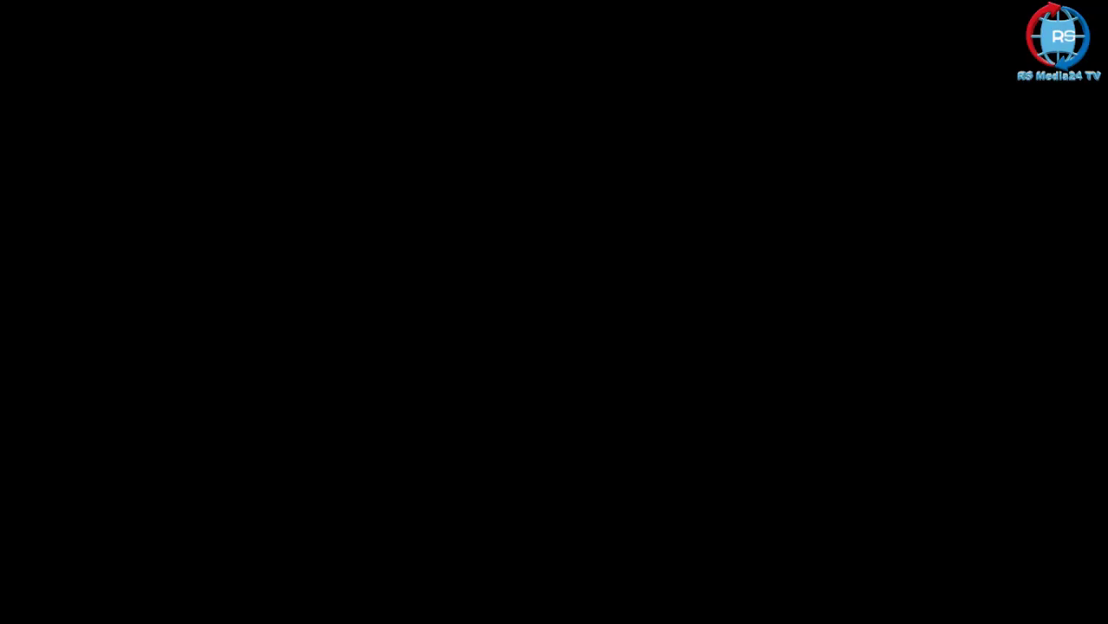